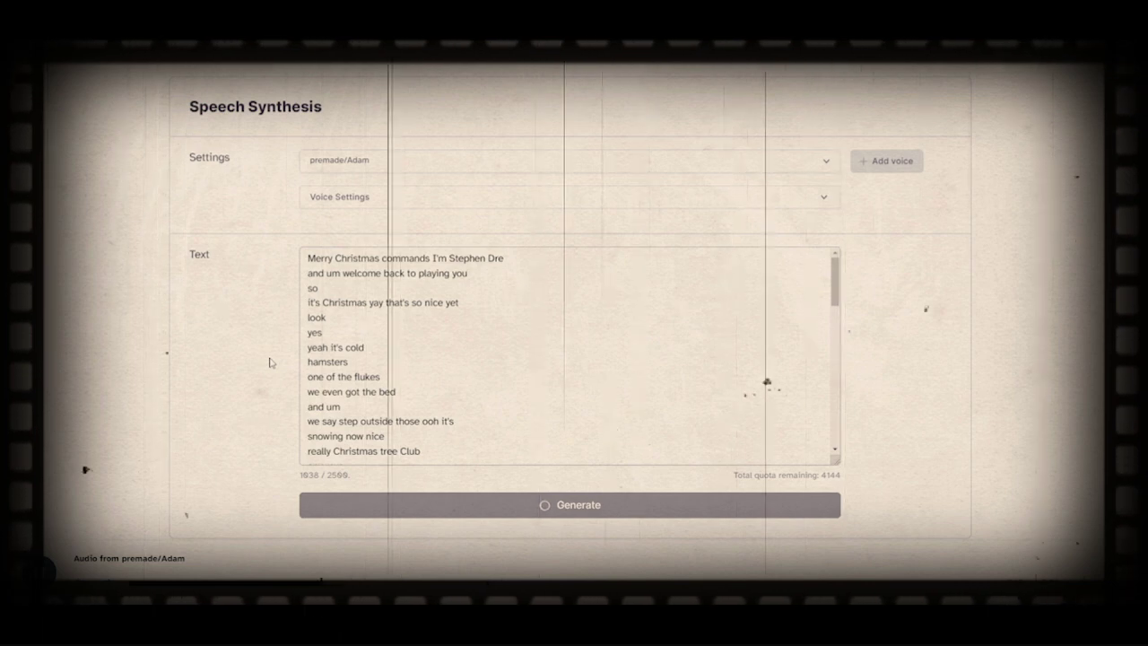
# - Read through the full Christmas script in the text field while its premade/Adam audio plays
pyautogui.scroll(-3, 438, 311)
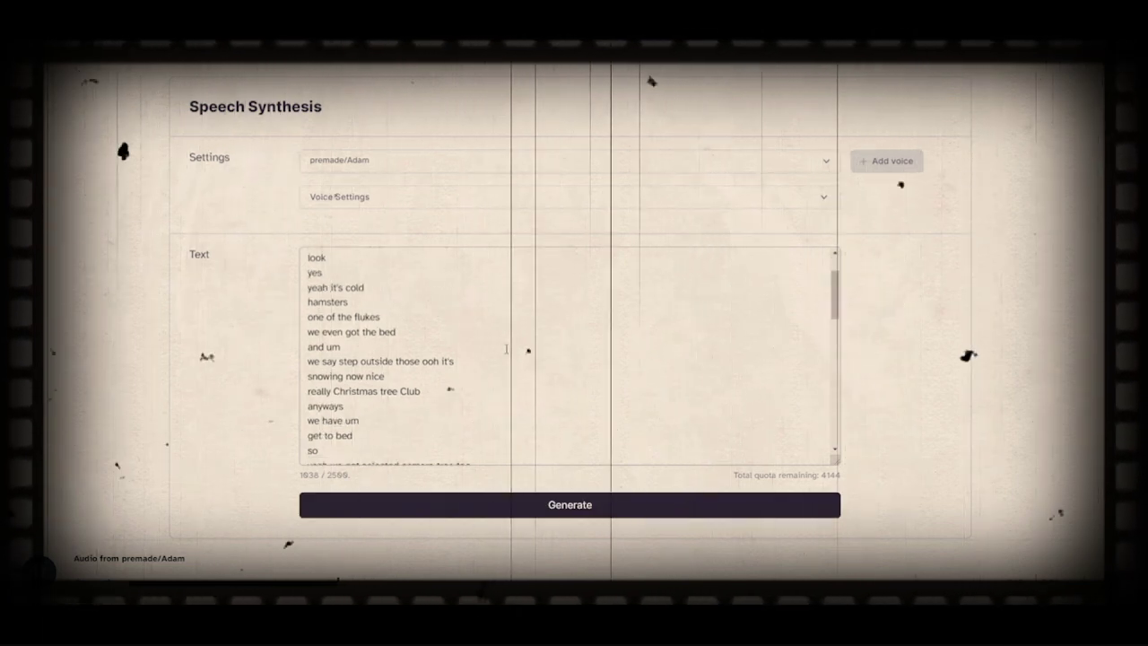
pyautogui.scroll(-2, 458, 327)
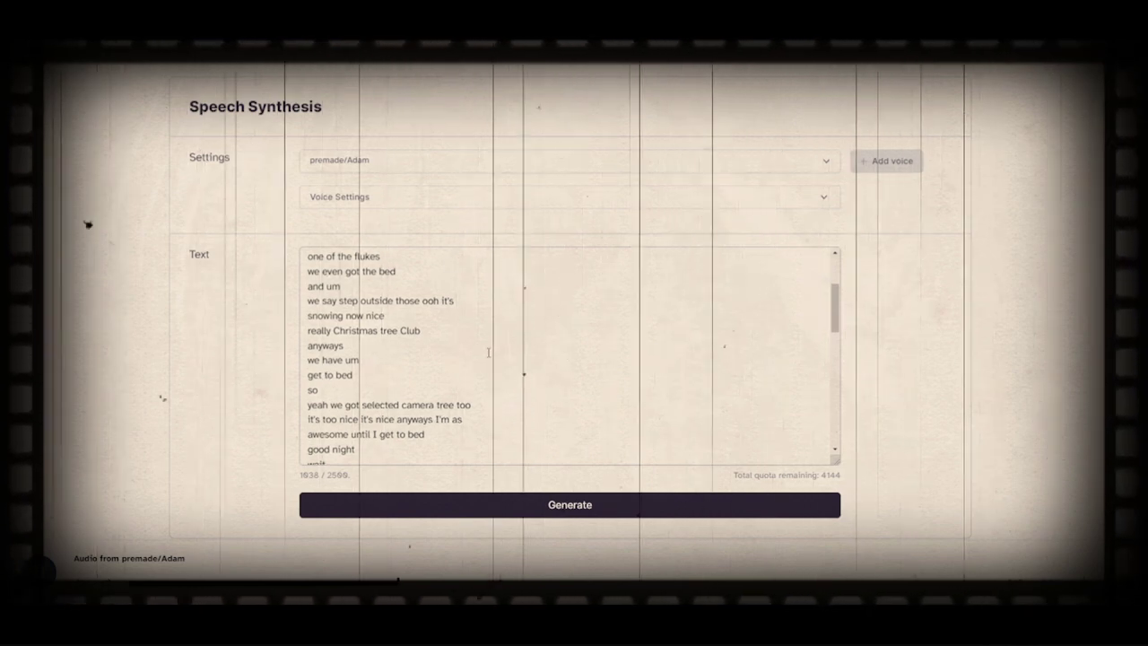
pyautogui.scroll(-2, 475, 346)
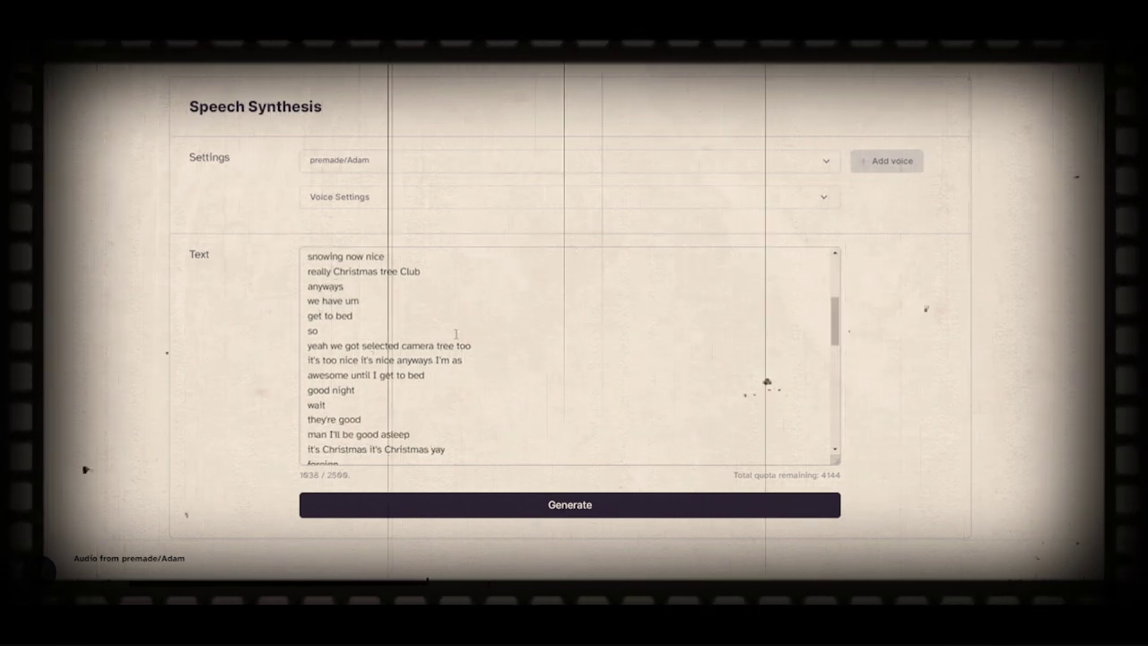
pyautogui.scroll(-2, 462, 333)
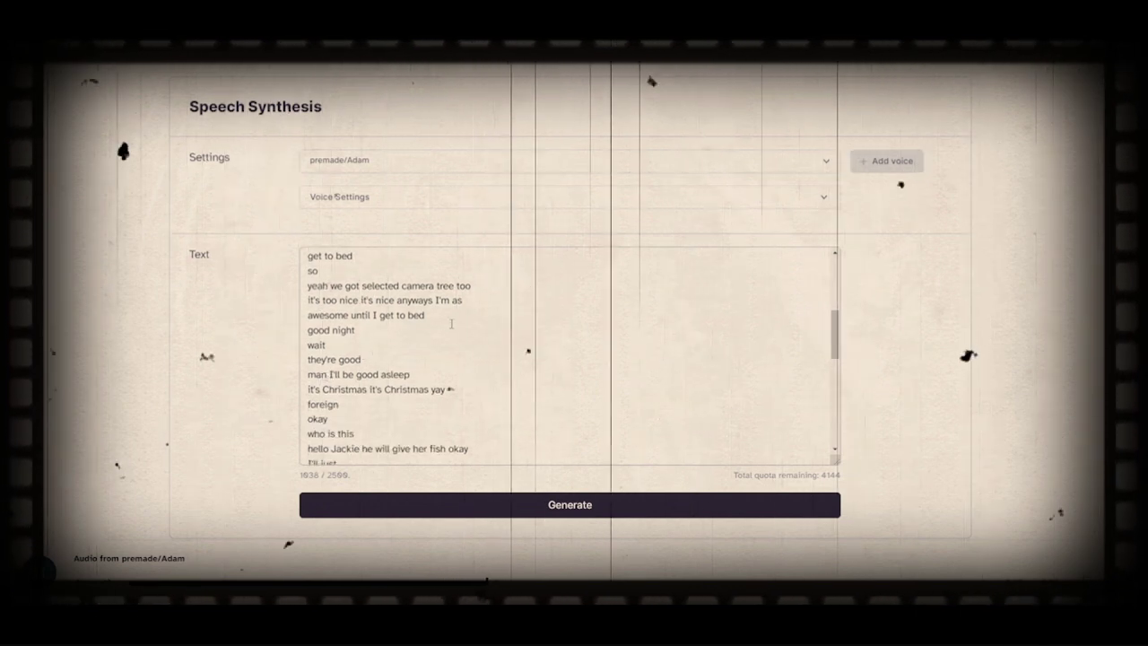
pyautogui.scroll(-2, 446, 323)
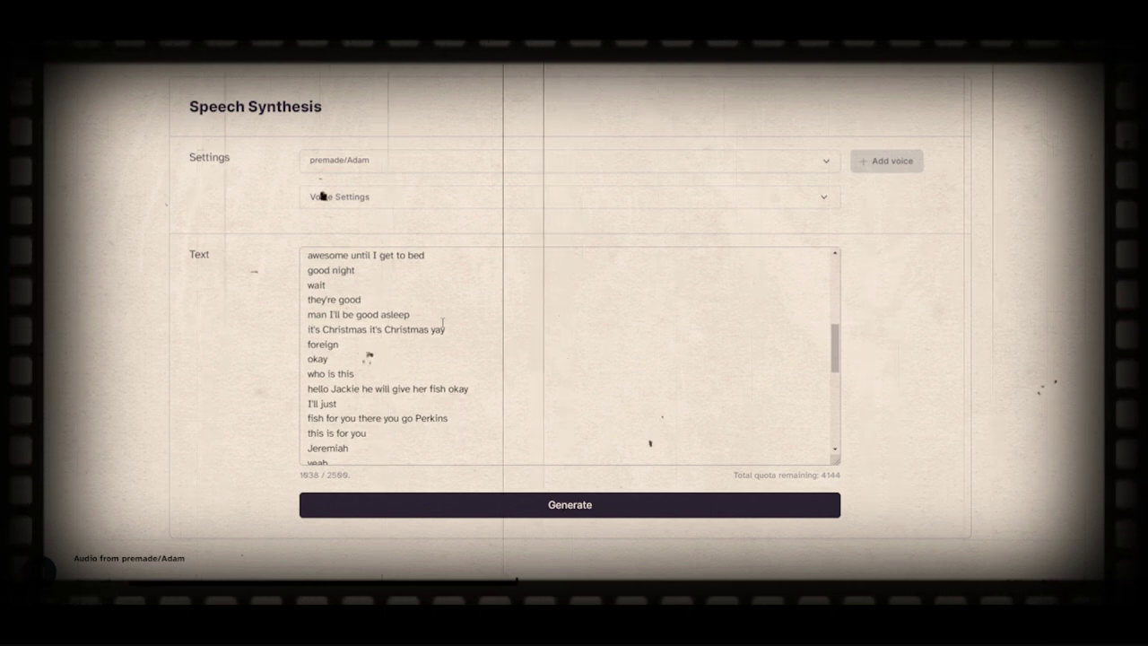
pyautogui.scroll(-2, 442, 323)
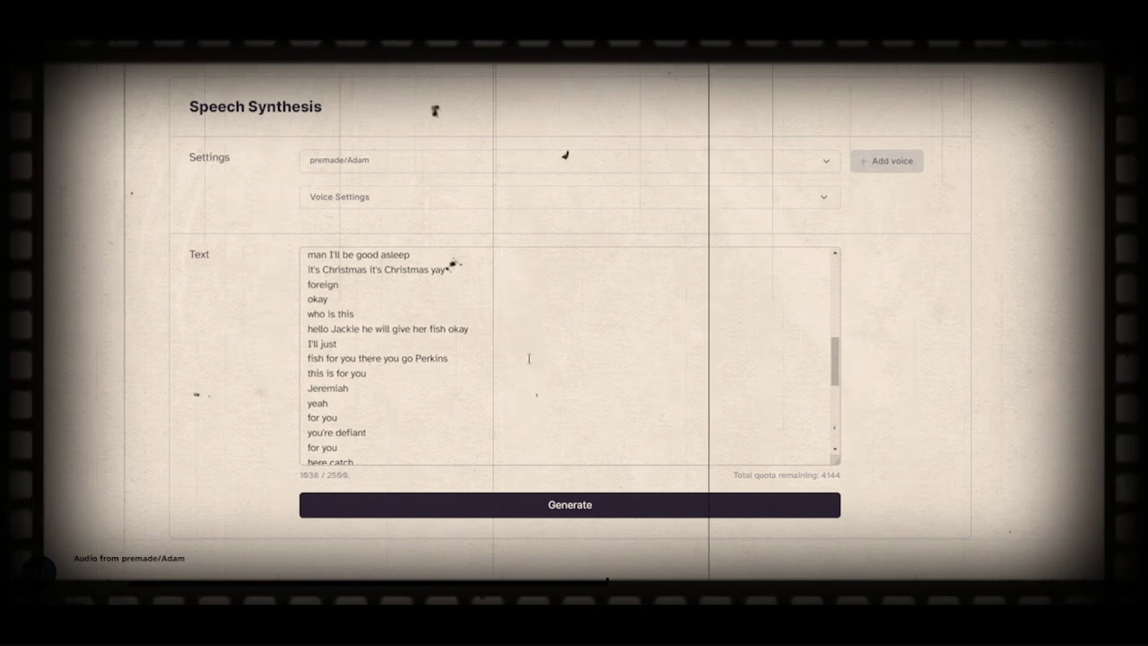
pyautogui.scroll(-1, 529, 358)
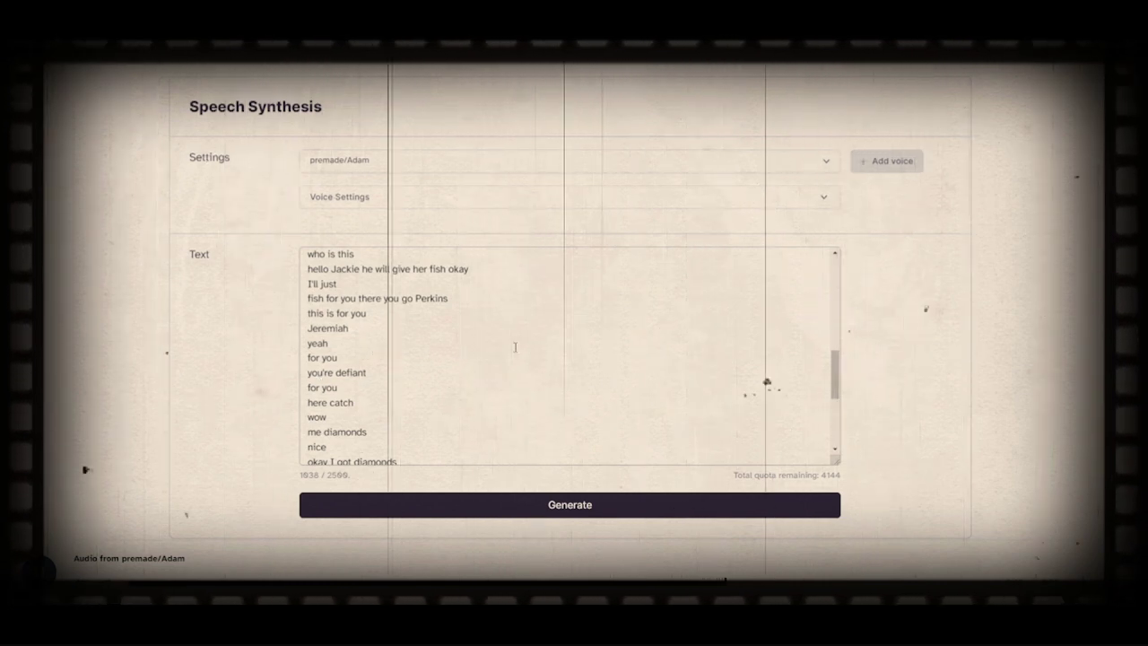
pyautogui.scroll(-2, 515, 347)
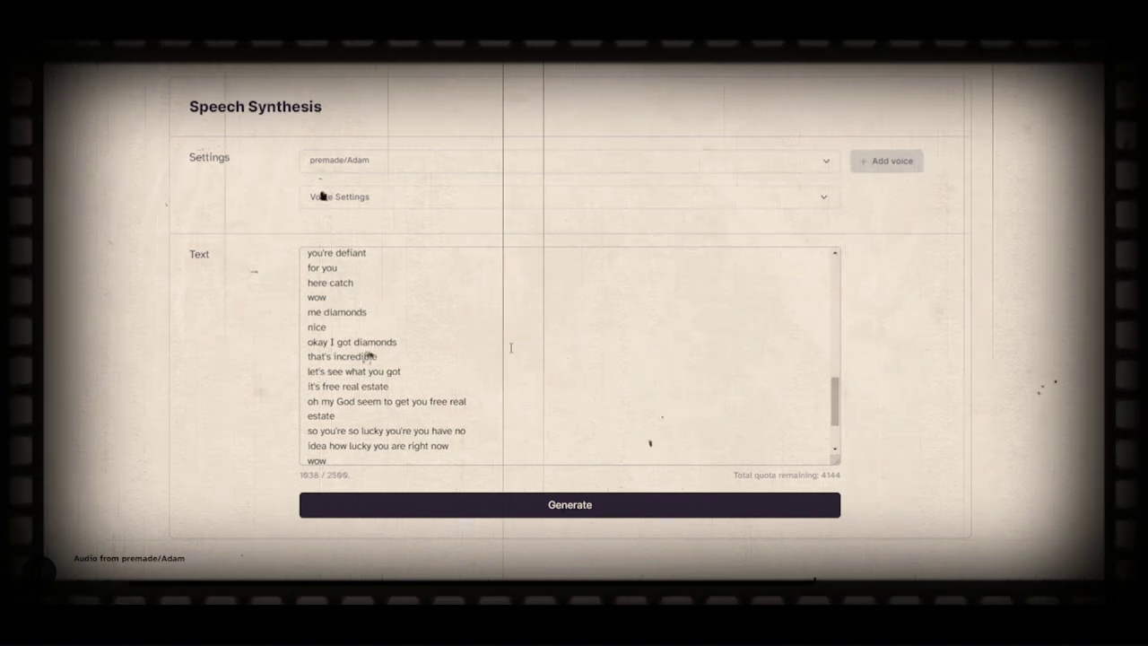
pyautogui.scroll(-1, 511, 347)
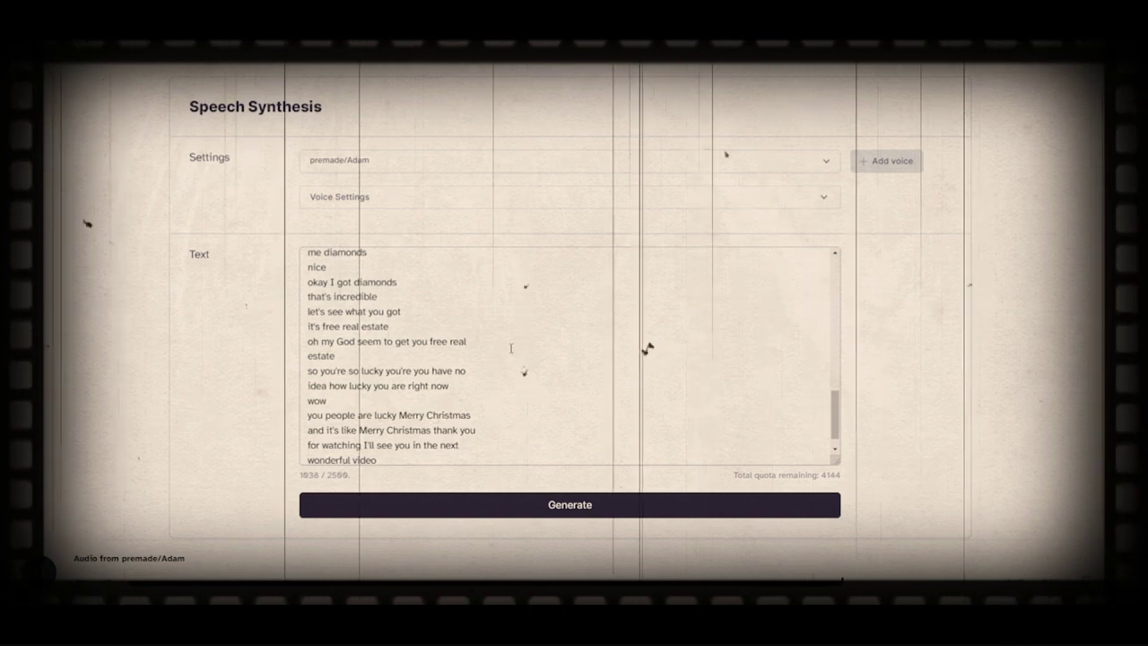
pyautogui.scroll(-1, 491, 334)
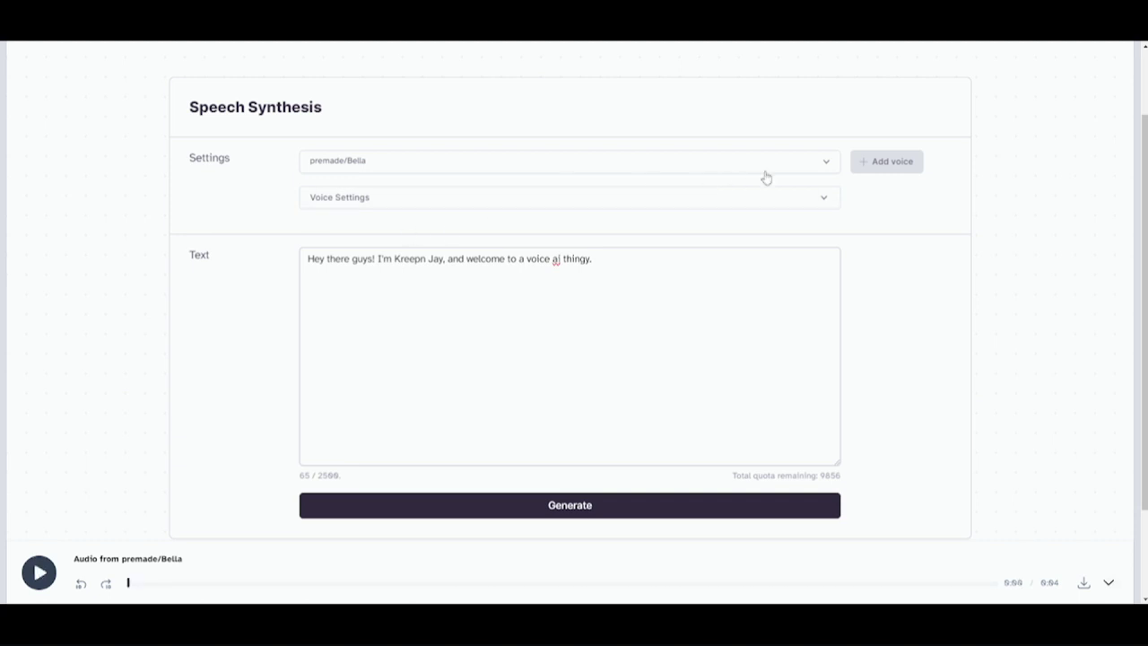
# - Switch the voice to premade/Rachel and generate speech from the greeting text
pyautogui.click(802, 159)
pyautogui.scroll(-2, 485, 229)
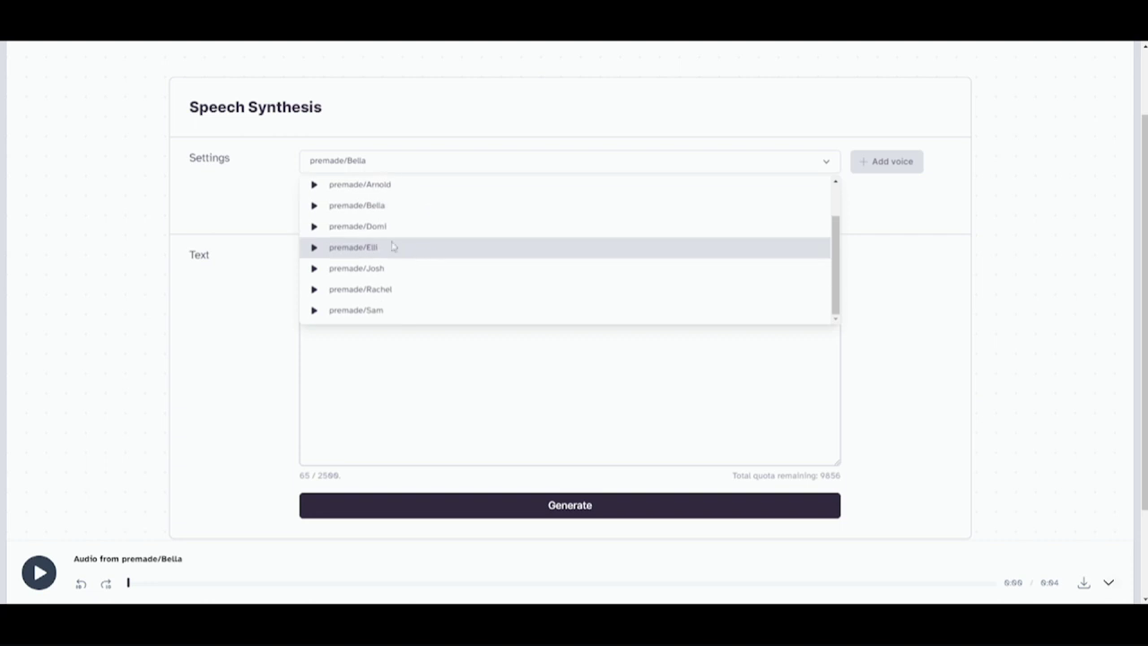
pyautogui.scroll(-1, 400, 240)
pyautogui.click(376, 227)
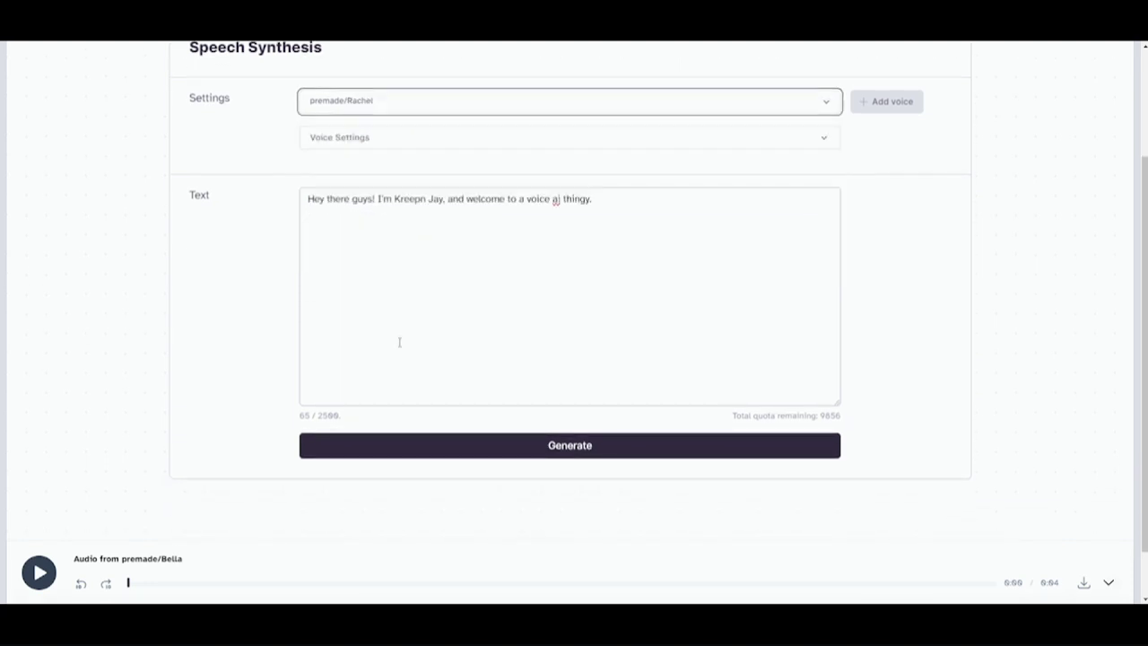
pyautogui.click(410, 448)
pyautogui.scroll(1, 215, 461)
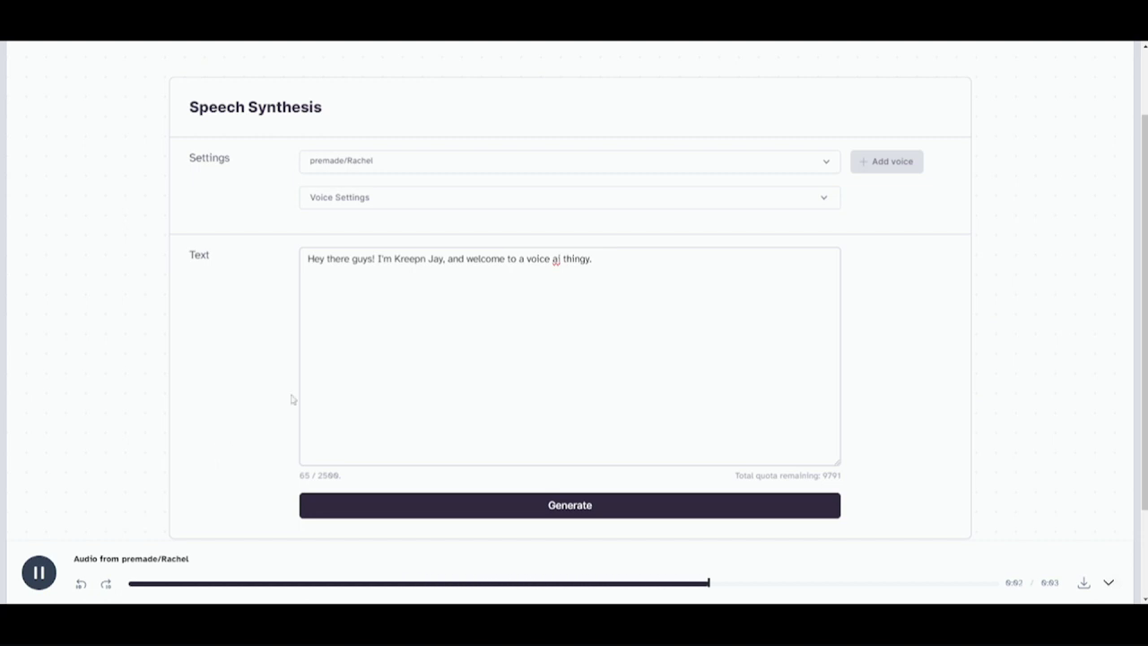
# - Generate the same greeting with the premade/Josh voice
pyautogui.click(469, 169)
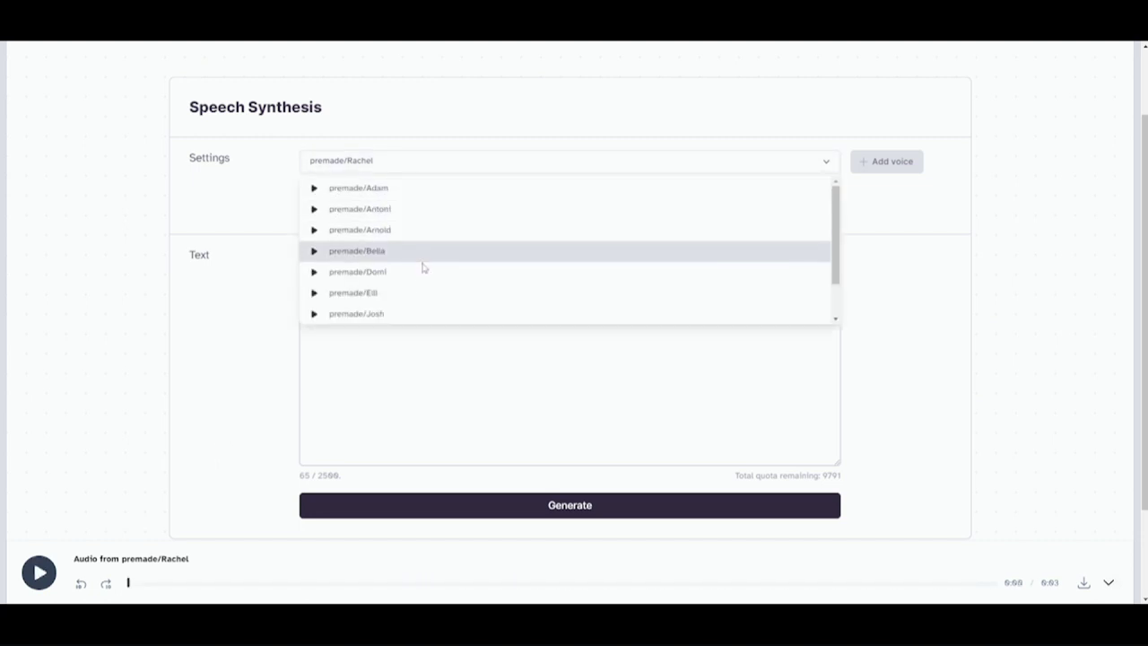
pyautogui.click(386, 313)
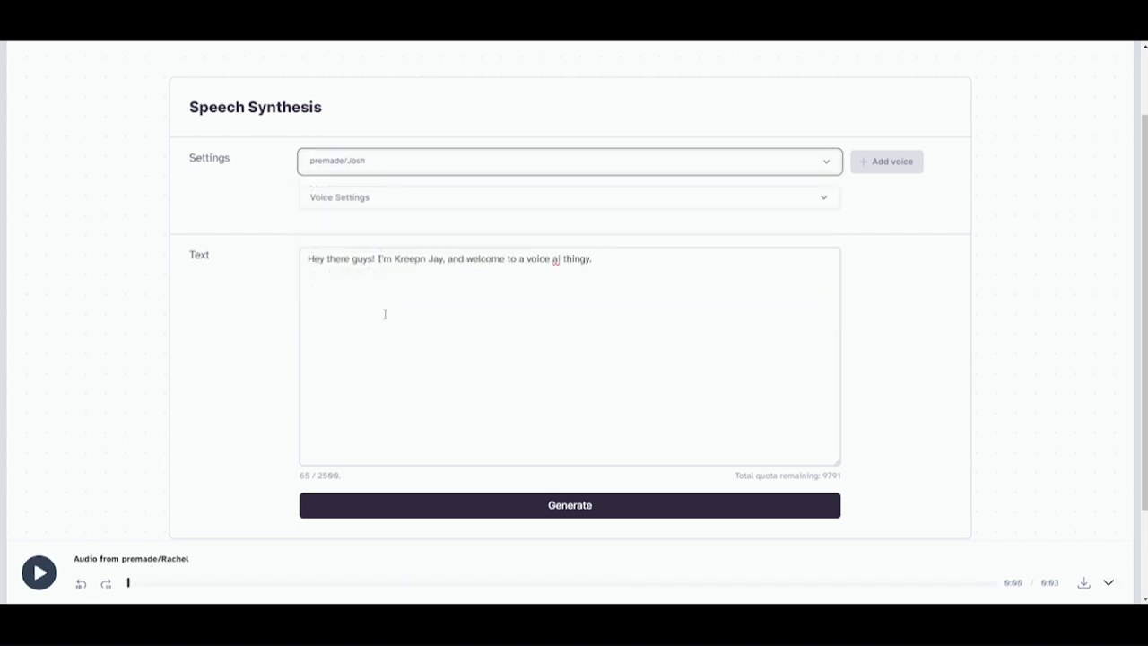
pyautogui.click(476, 510)
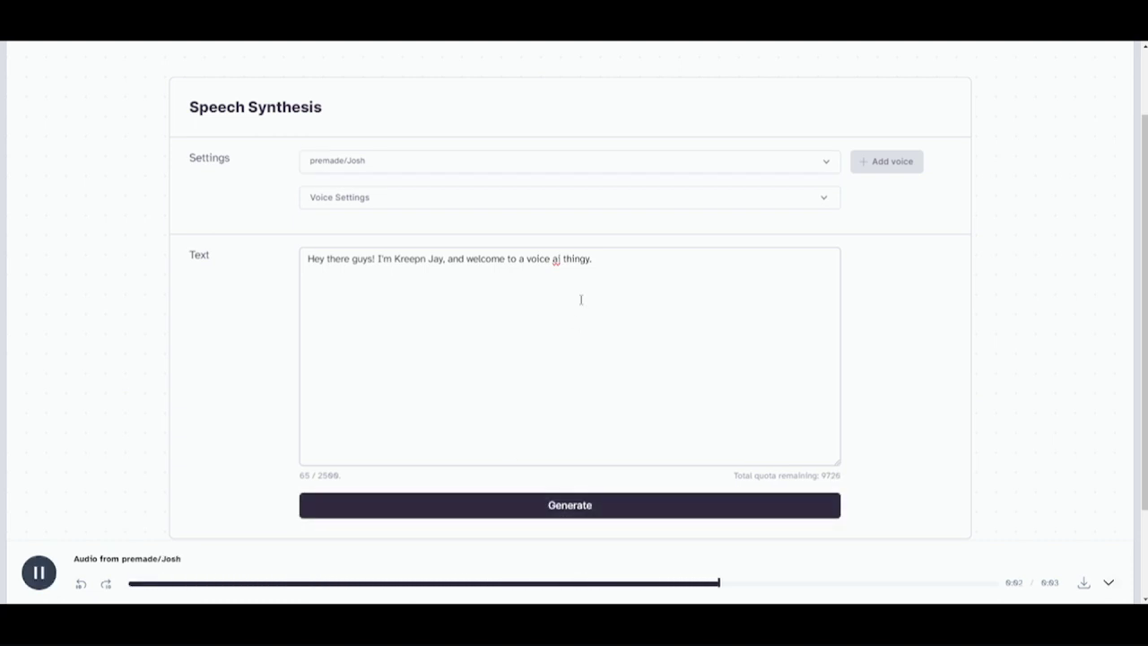
# - Change the voice to premade/Sam and generate the greeting audio
pyautogui.click(471, 160)
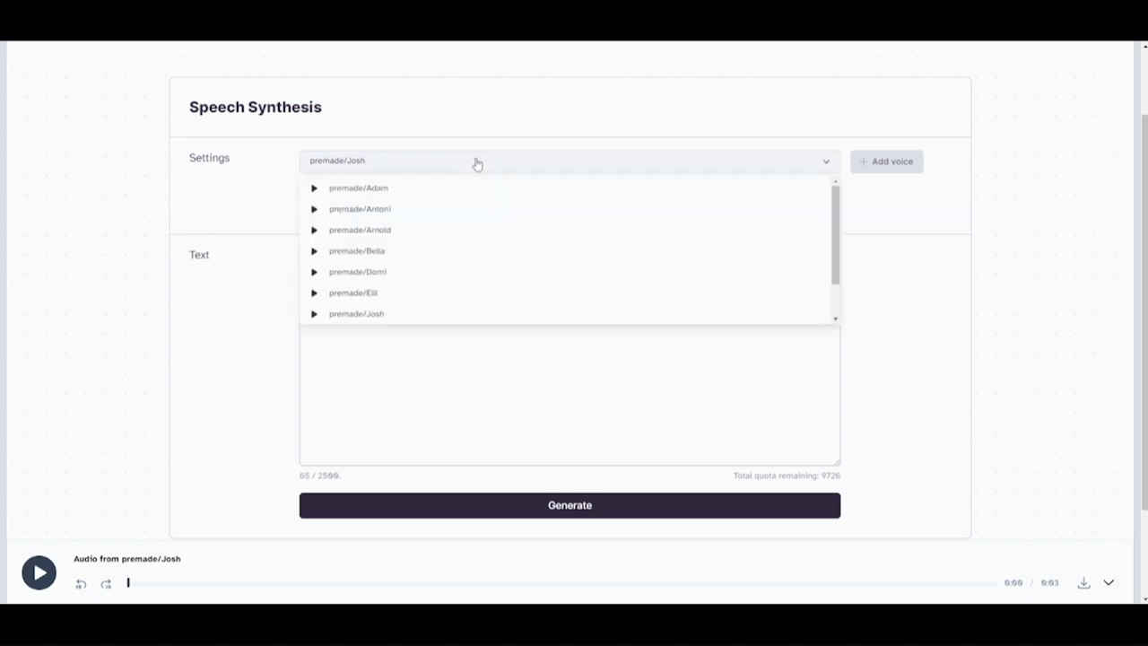
pyautogui.scroll(-4, 400, 269)
pyautogui.click(392, 254)
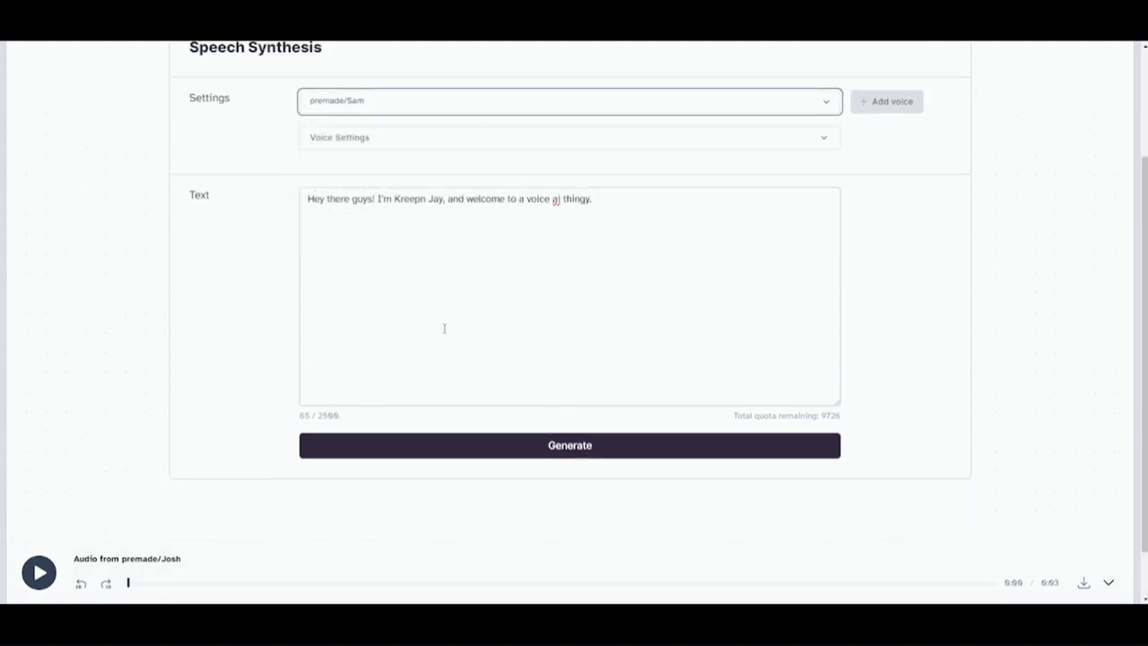
pyautogui.click(538, 448)
pyautogui.scroll(2, 507, 177)
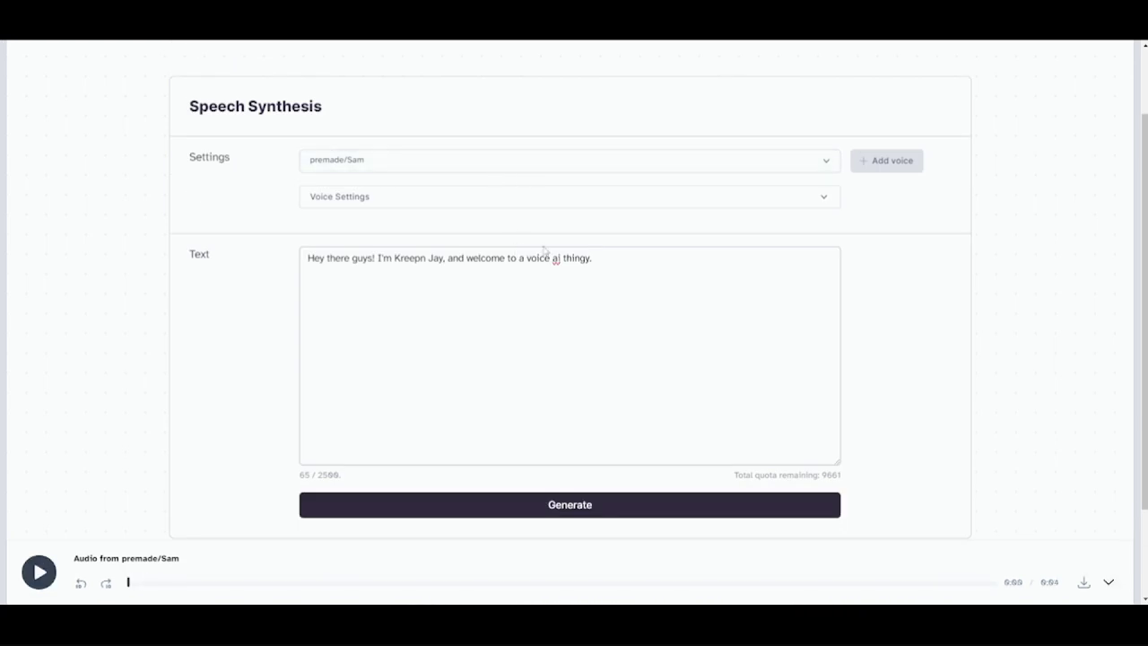
# - Select the premade/Elli voice and generate the greeting audio with it
pyautogui.click(443, 164)
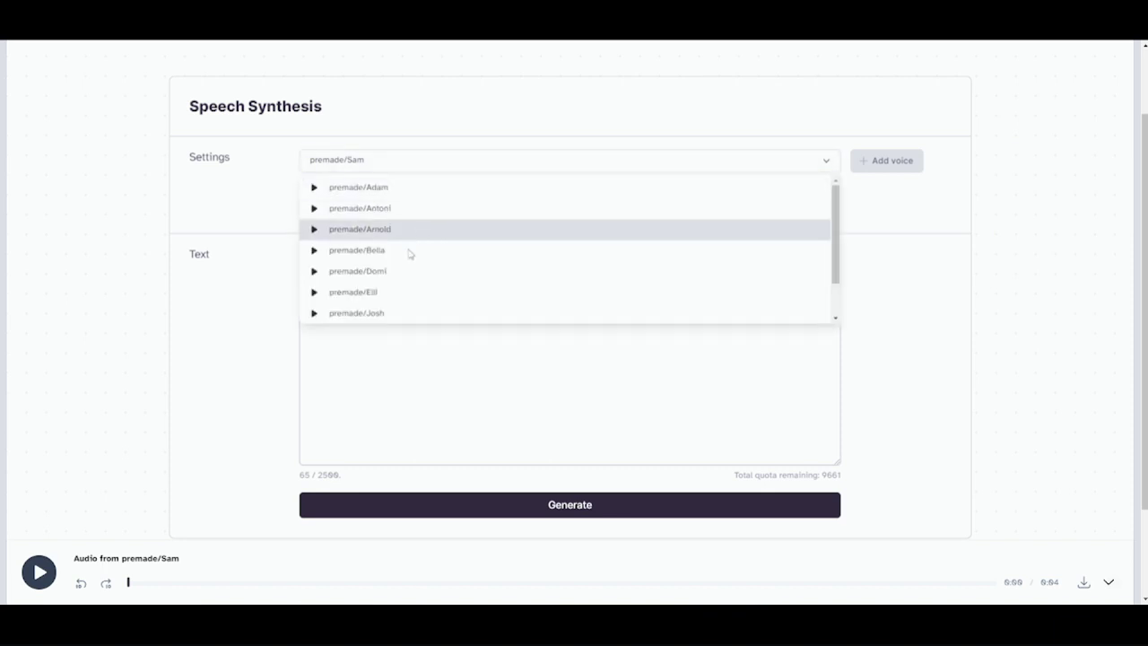
pyautogui.click(389, 292)
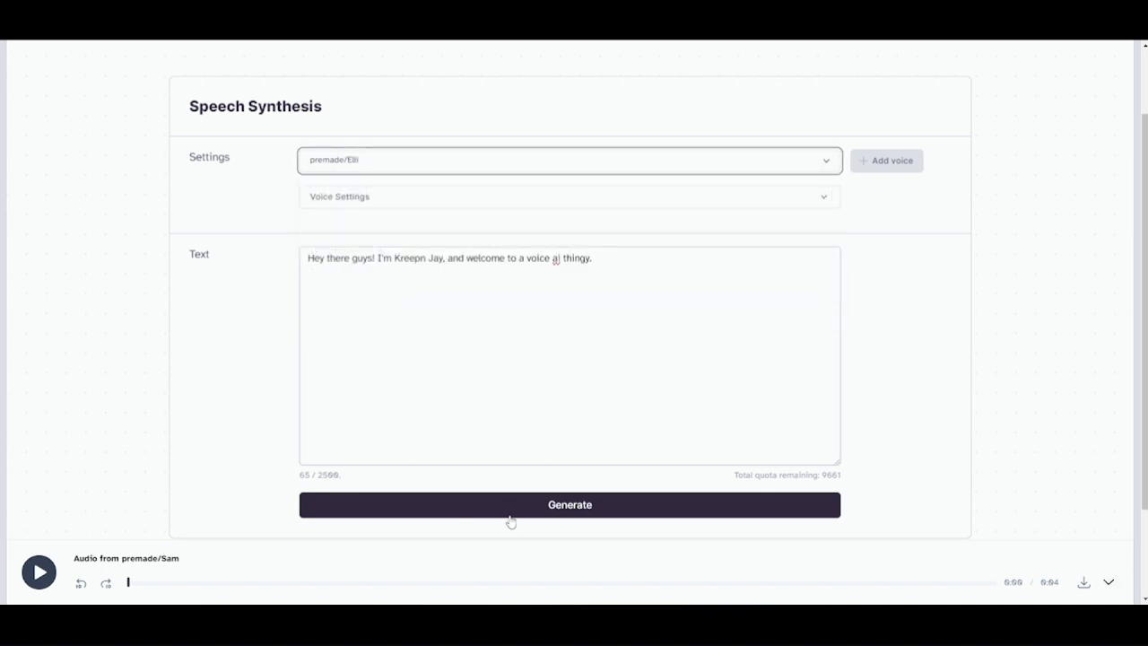
pyautogui.click(508, 509)
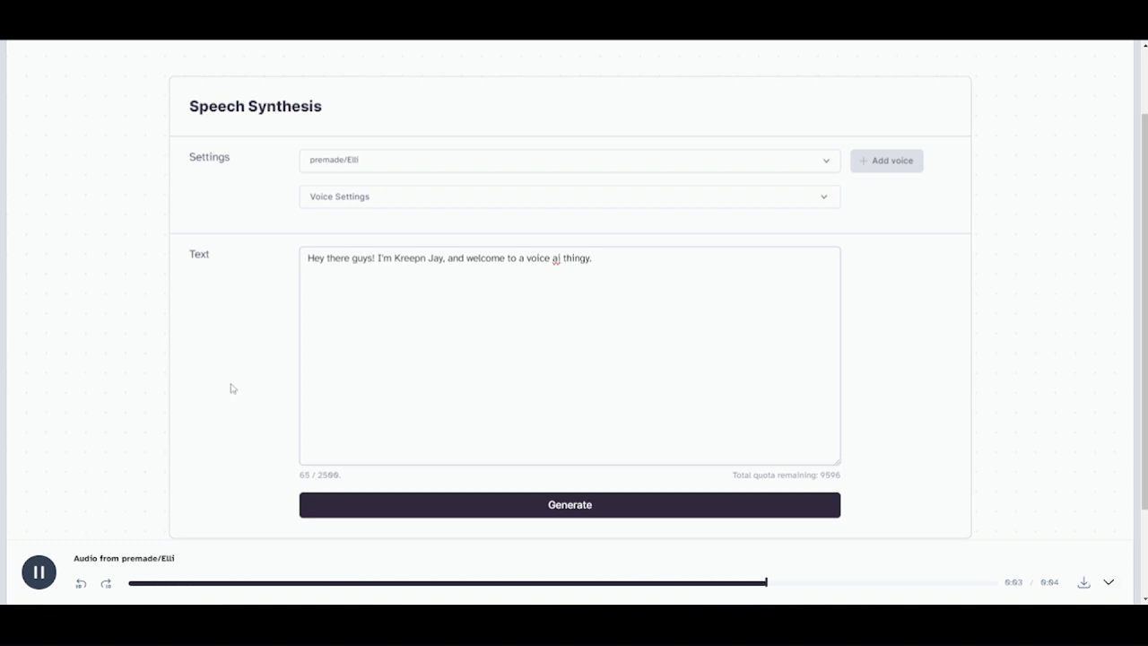
# - Select the premade/Arnold voice and generate the greeting audio with it
pyautogui.click(443, 164)
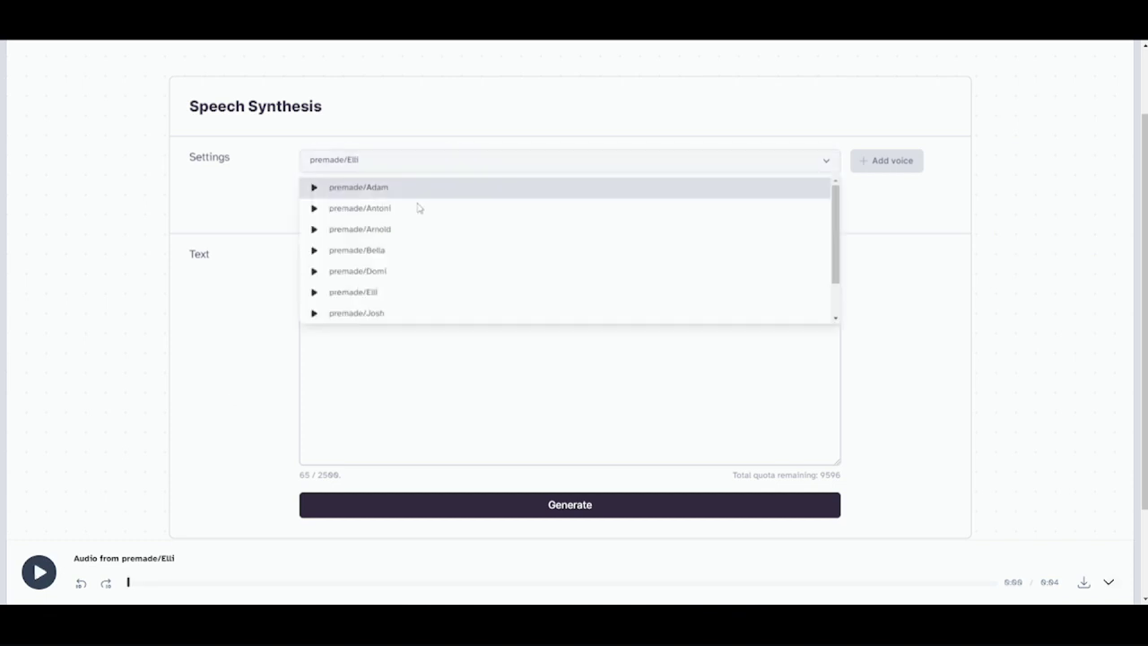
pyautogui.click(400, 231)
pyautogui.click(517, 503)
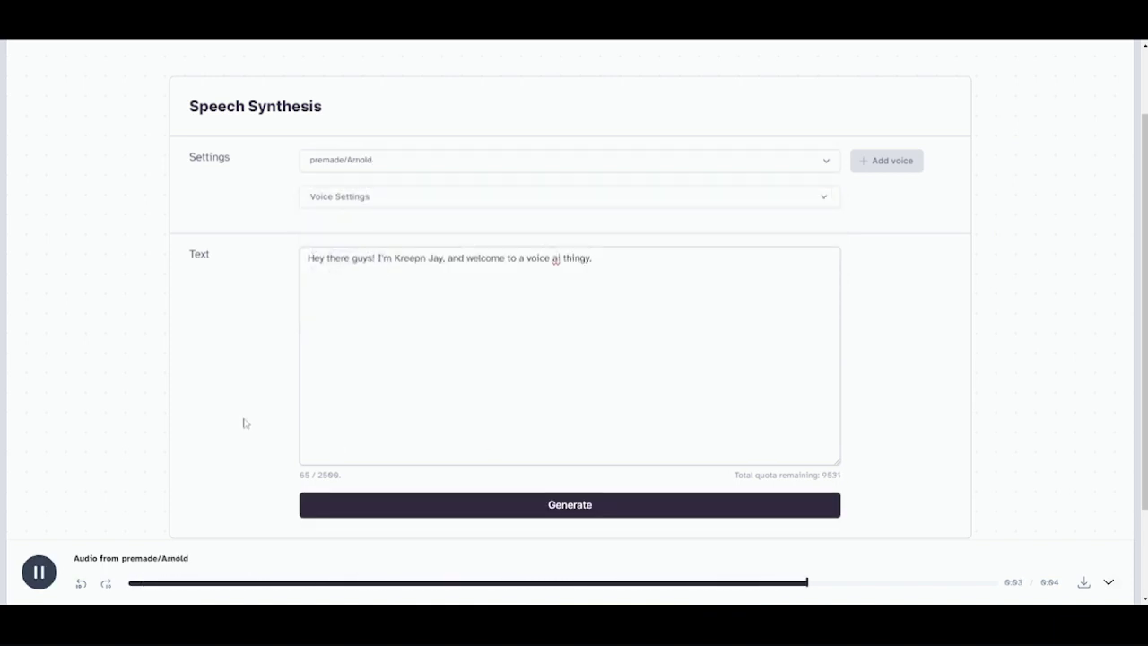
# - Select the premade/Antoni voice and generate the greeting audio with it
pyautogui.click(423, 168)
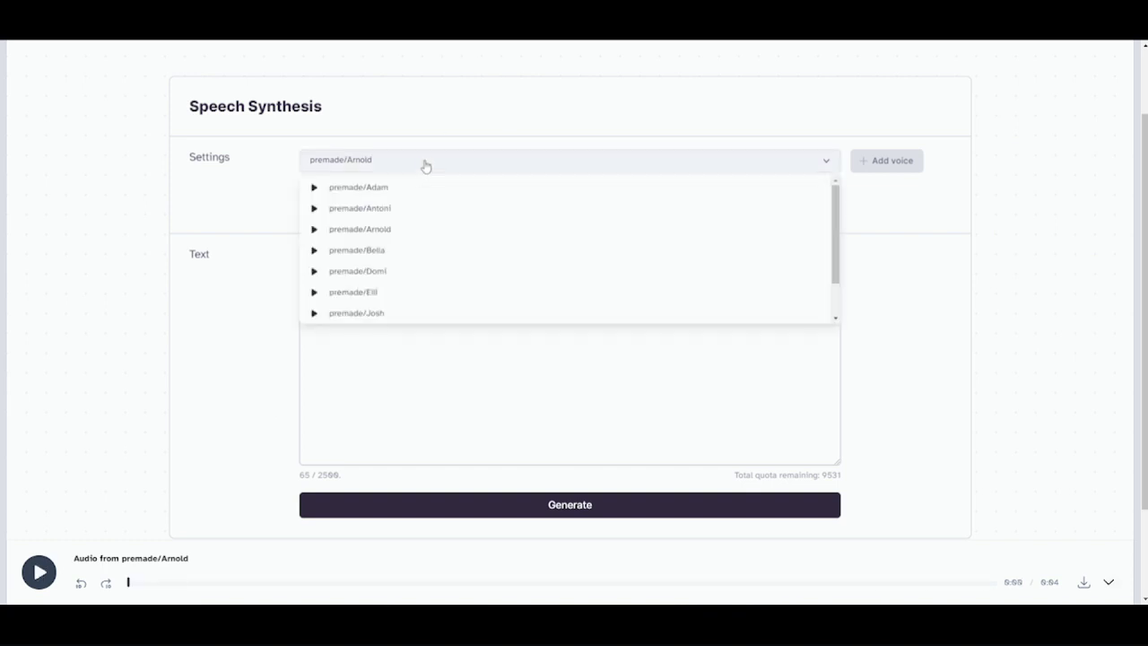
pyautogui.click(401, 212)
pyautogui.click(466, 504)
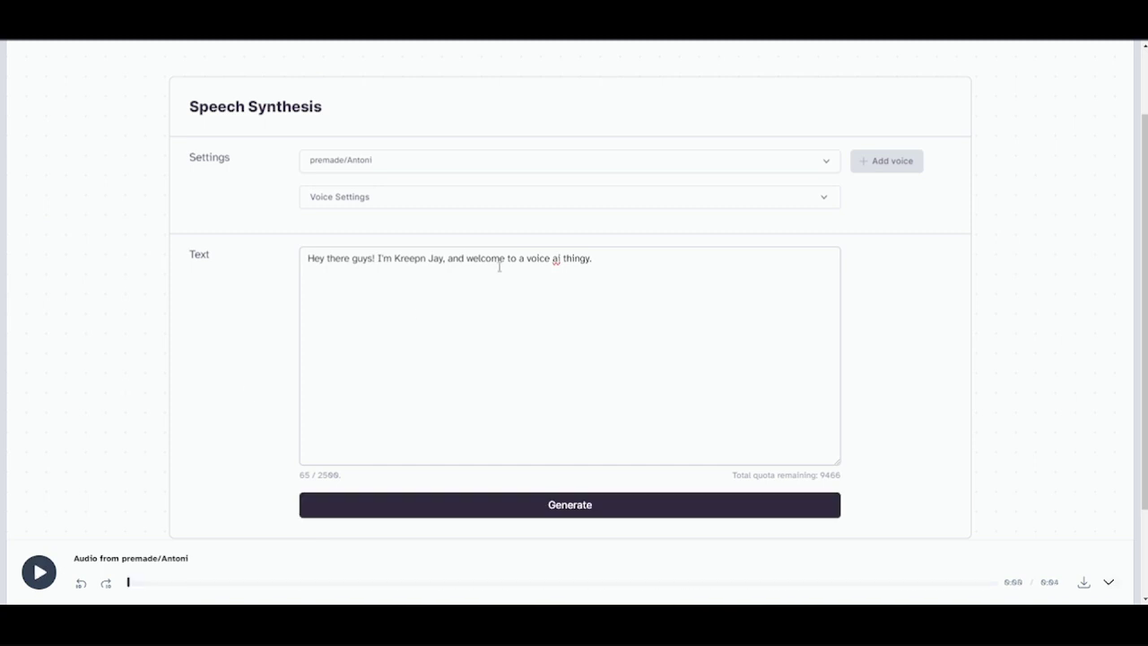
# - Set the voice to premade/Adam and generate the greeting audio
pyautogui.click(408, 162)
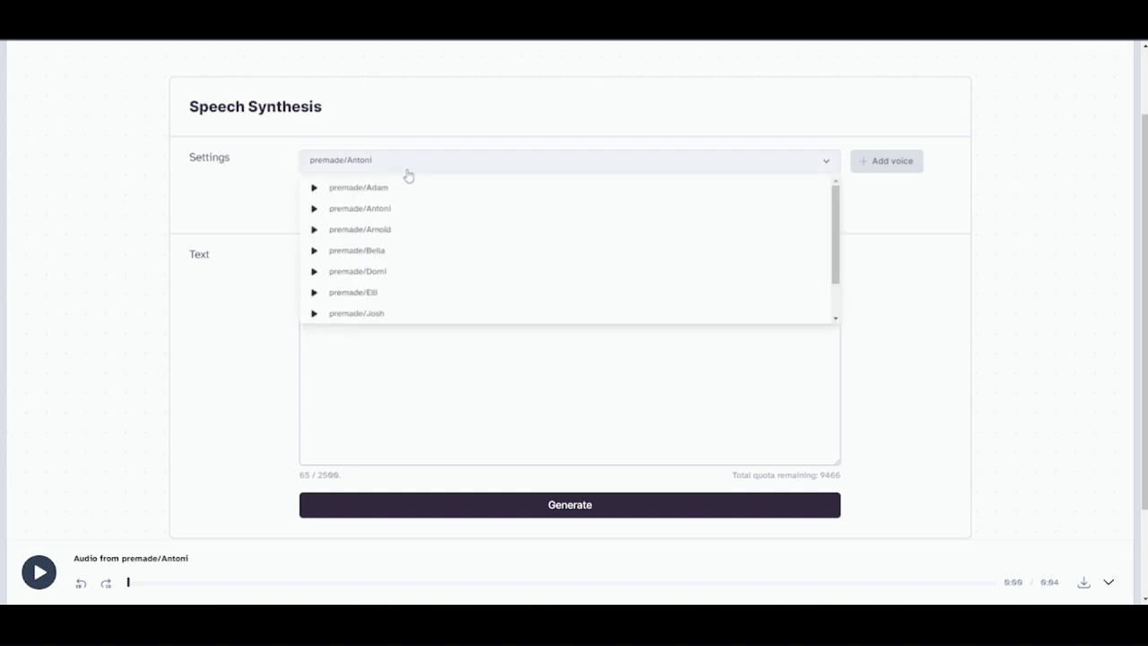
pyautogui.scroll(1, 408, 180)
pyautogui.click(395, 280)
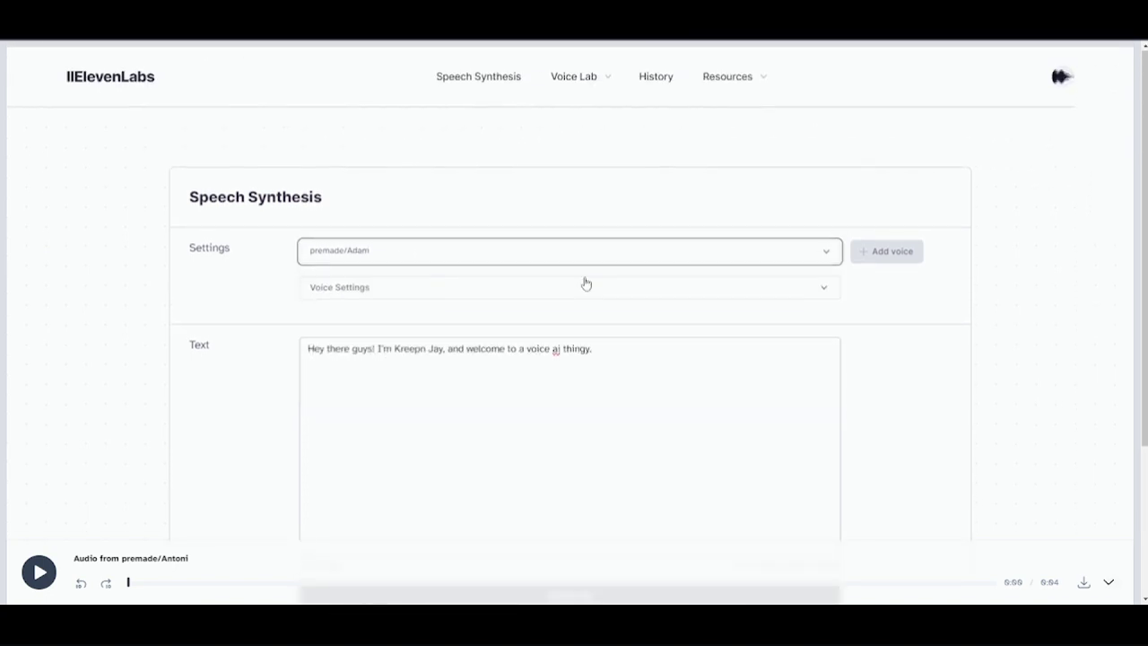
pyautogui.scroll(-1, 753, 251)
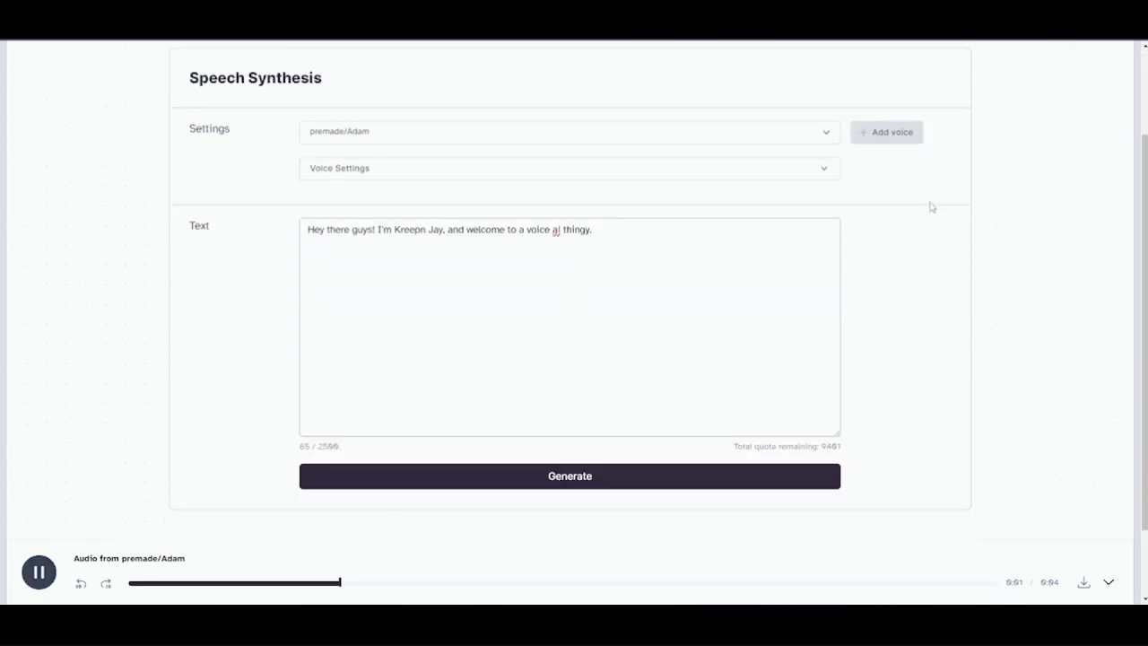
# - Switch the voice to premade/Bella and generate the greeting audio
pyautogui.click(826, 132)
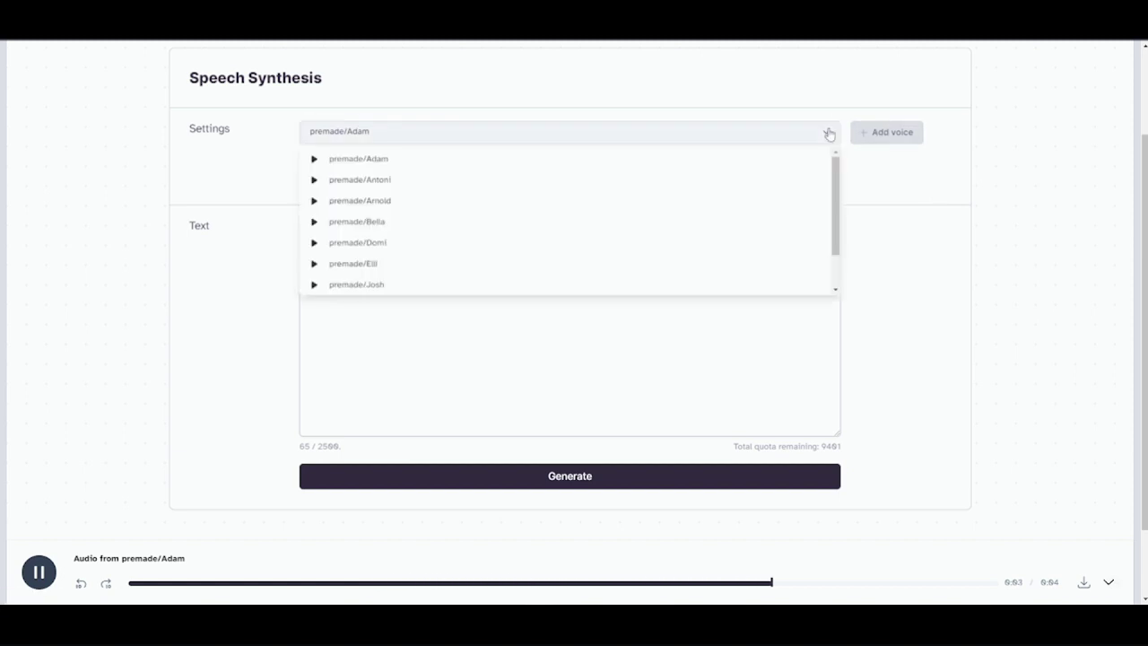
pyautogui.click(400, 223)
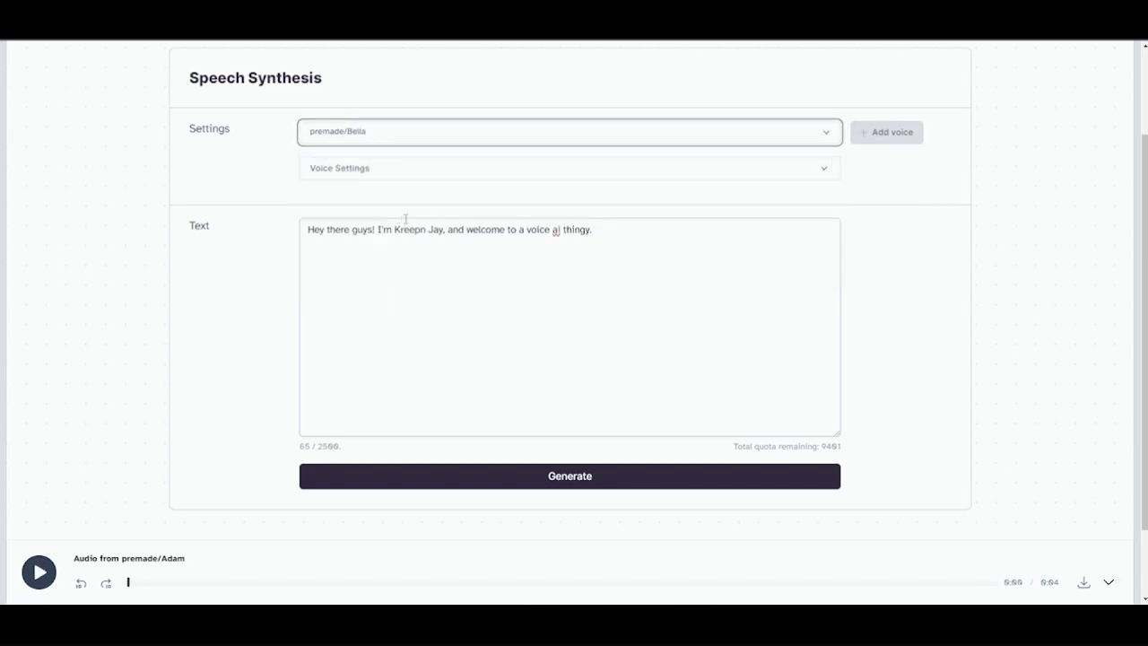
pyautogui.click(569, 475)
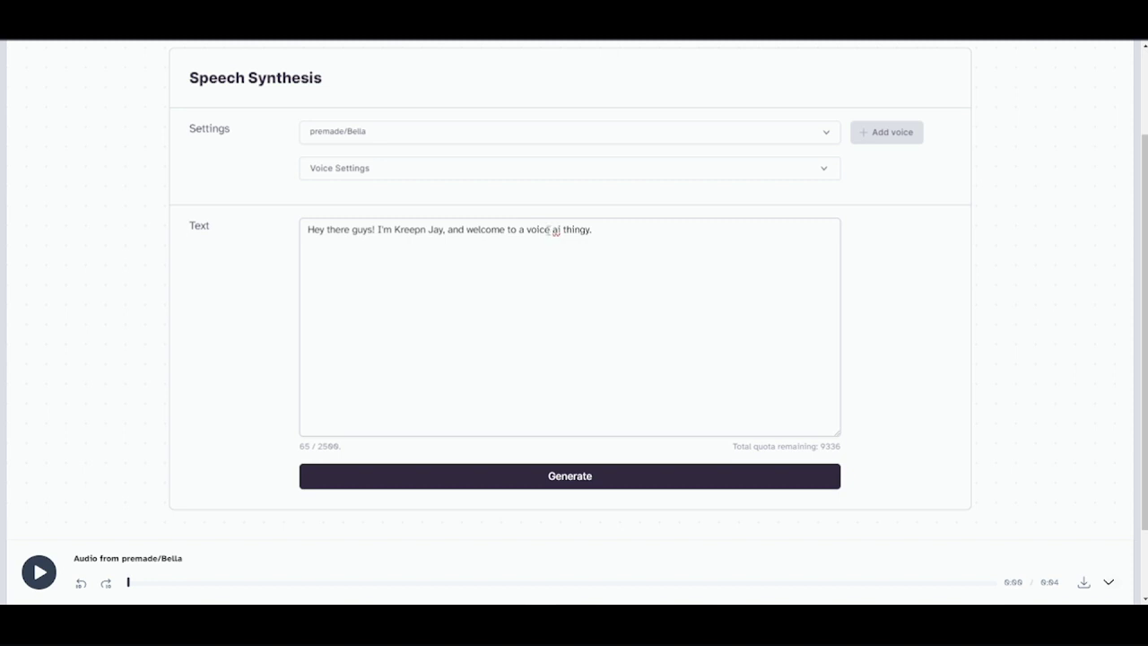
pyautogui.rightClick(553, 230)
pyautogui.click(552, 230)
pyautogui.rightClick(555, 231)
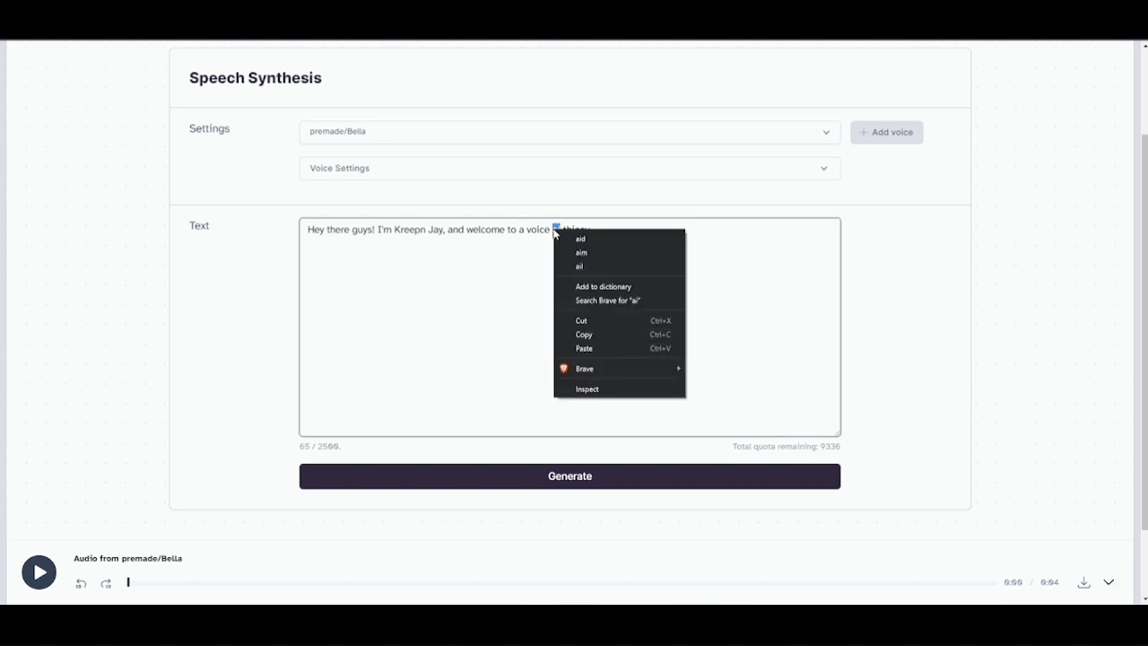
pyautogui.click(538, 245)
# - In the voice settings, raise Clarity + Similarity Enhancement to about the High end and Stability to the More stable end, then collapse them
pyautogui.click(790, 170)
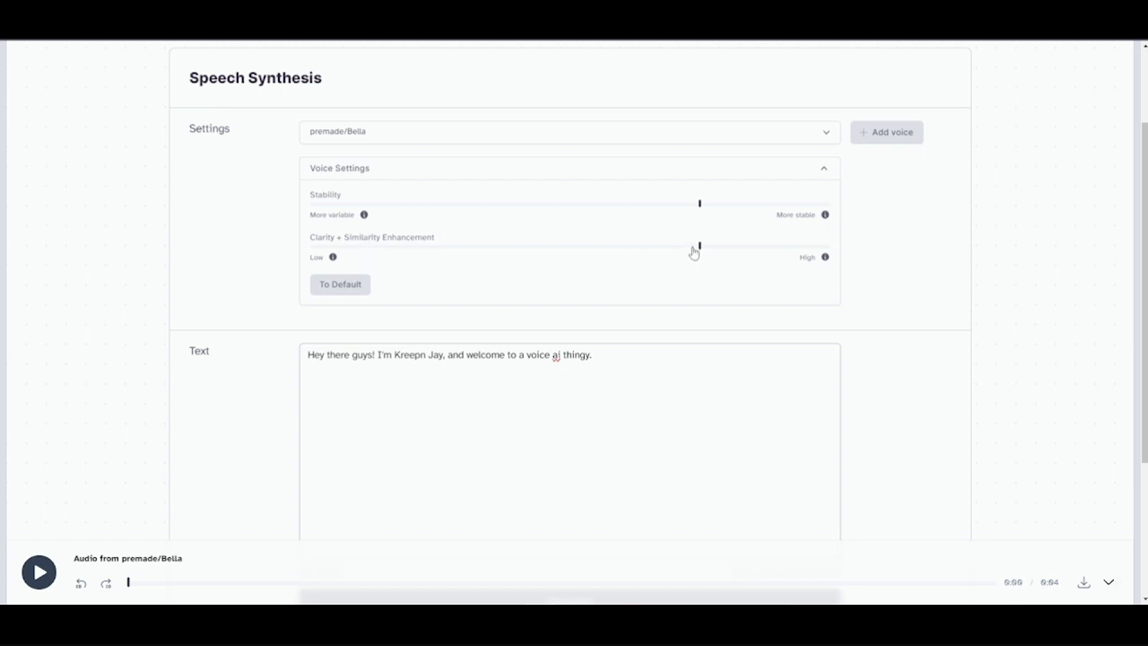
pyautogui.moveTo(700, 251); pyautogui.dragTo(823, 250)
pyautogui.moveTo(704, 212); pyautogui.dragTo(871, 203)
pyautogui.click(825, 169)
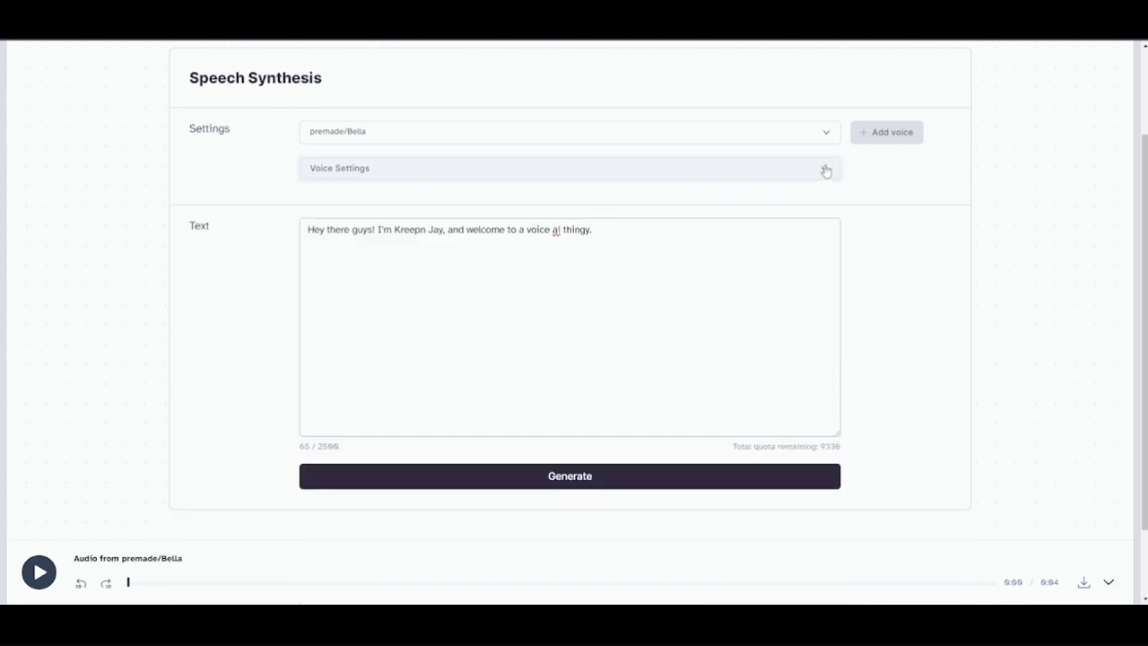
# - Set the voice back to premade/Adam and generate the greeting audio with the adjusted voice settings
pyautogui.click(346, 131)
pyautogui.click(445, 180)
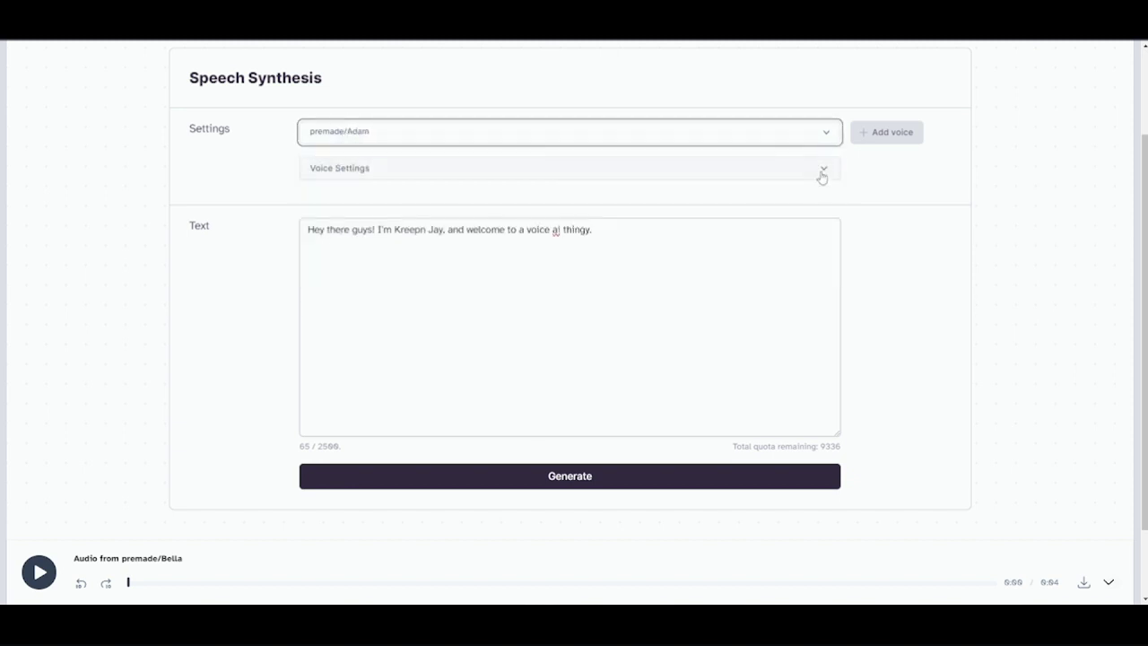
pyautogui.click(593, 476)
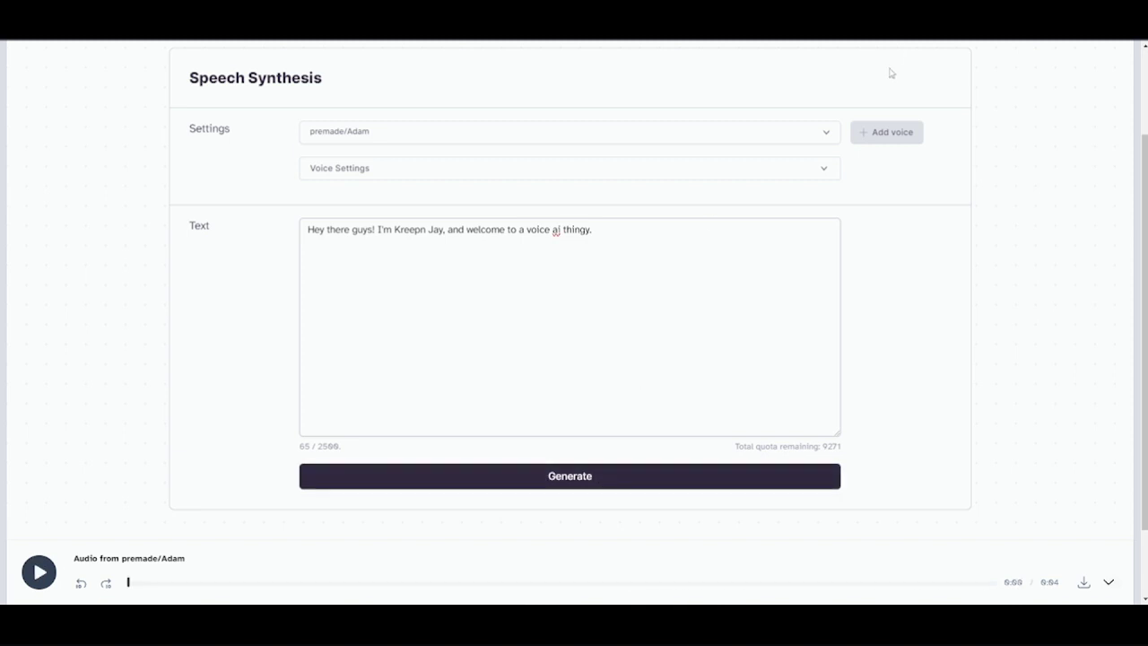
# - Reset Stability and Clarity + Similarity Enhancement to their defaults, then collapse the voice settings
pyautogui.click(808, 167)
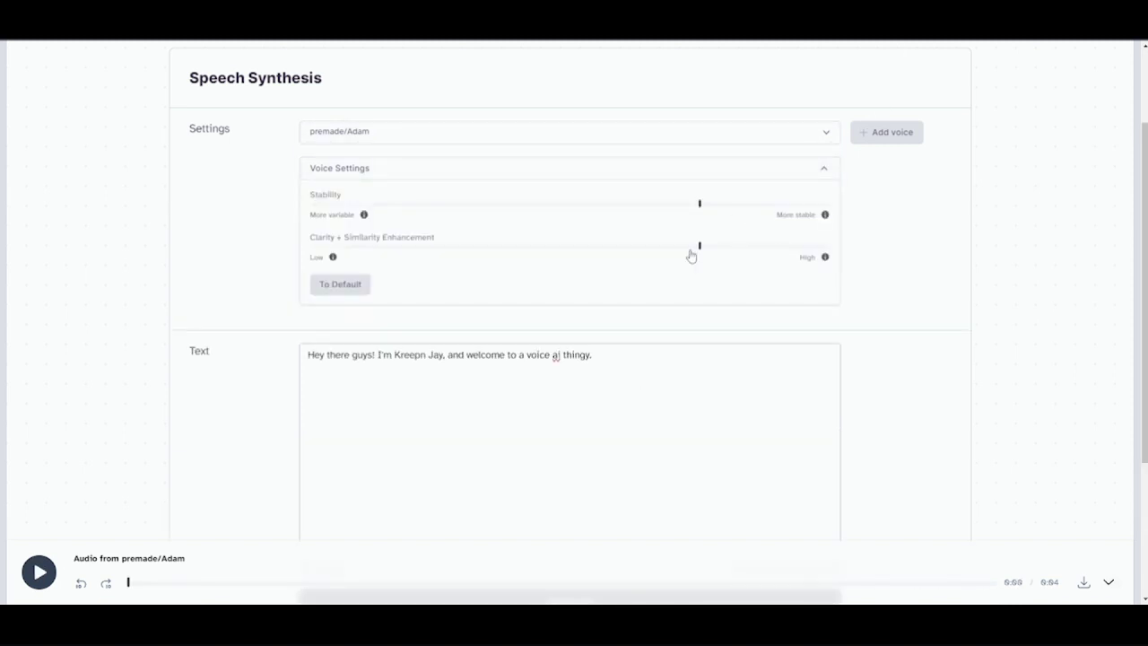
pyautogui.click(340, 285)
pyautogui.click(824, 169)
pyautogui.click(885, 132)
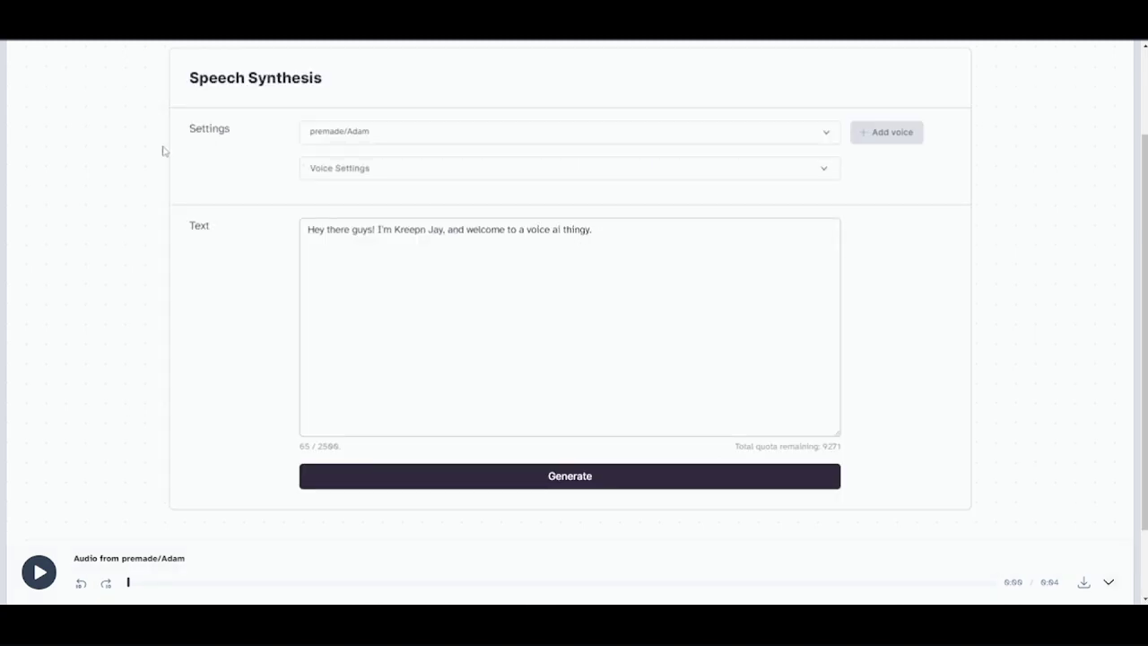
# - Replace the greeting text with "I like cheese." and generate its audio with the premade/Adam voice
pyautogui.scroll(-1, 903, 359)
pyautogui.scroll(3, 908, 365)
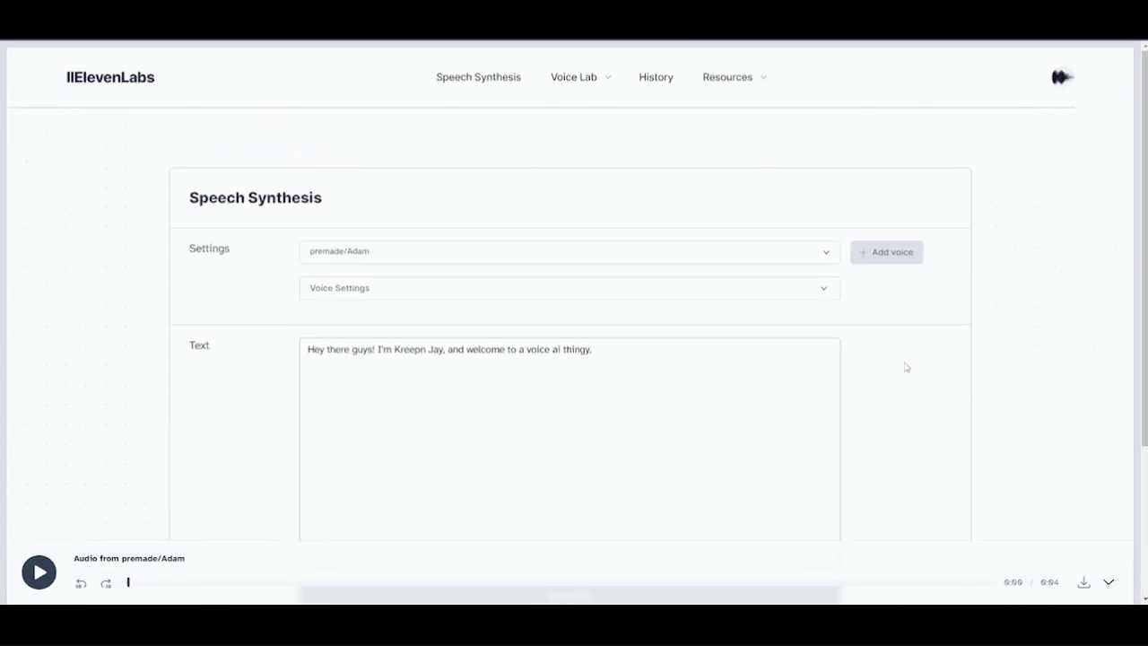
pyautogui.moveTo(653, 352); pyautogui.dragTo(133, 344)
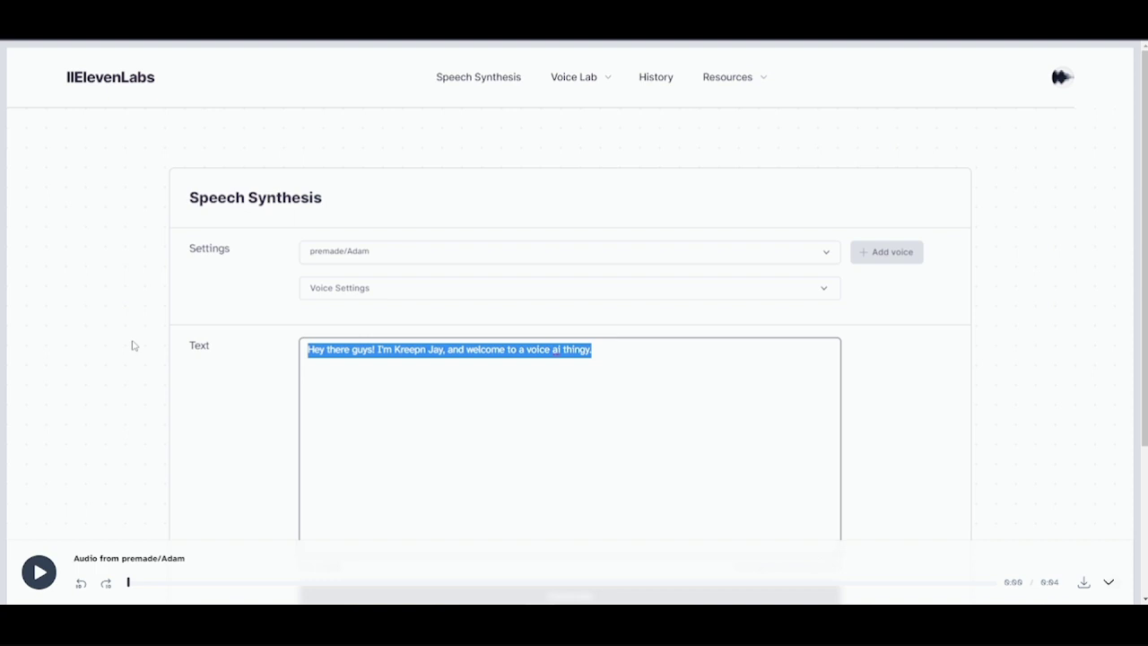
pyautogui.write('F')
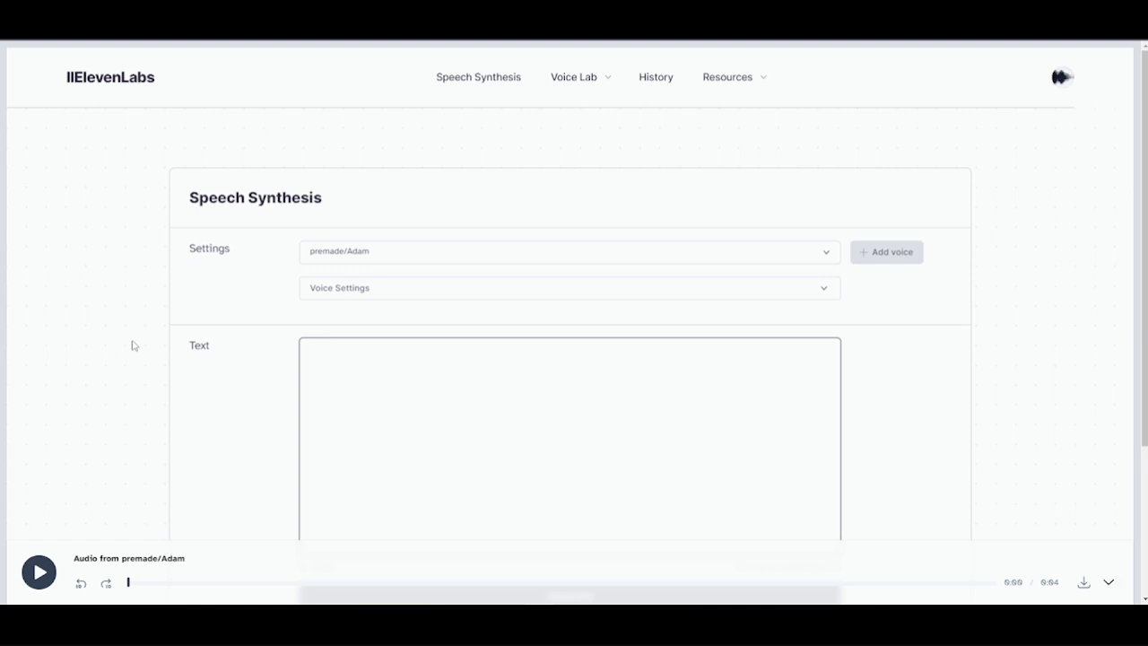
pyautogui.write('I like chese.e')
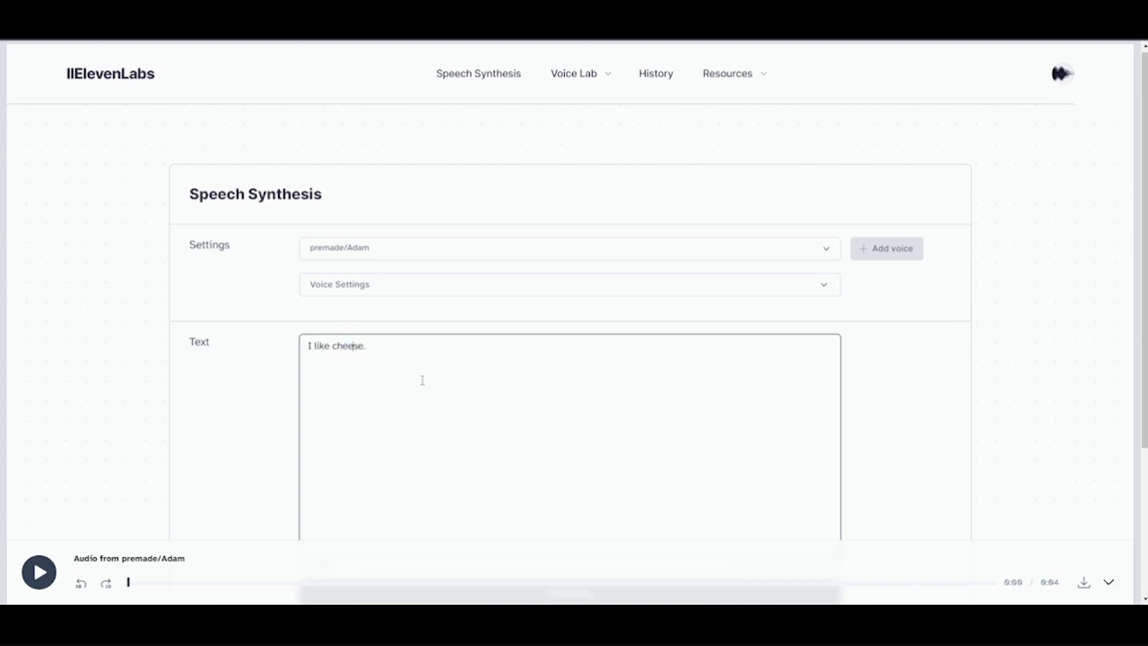
pyautogui.scroll(-2, 422, 379)
pyautogui.click(448, 475)
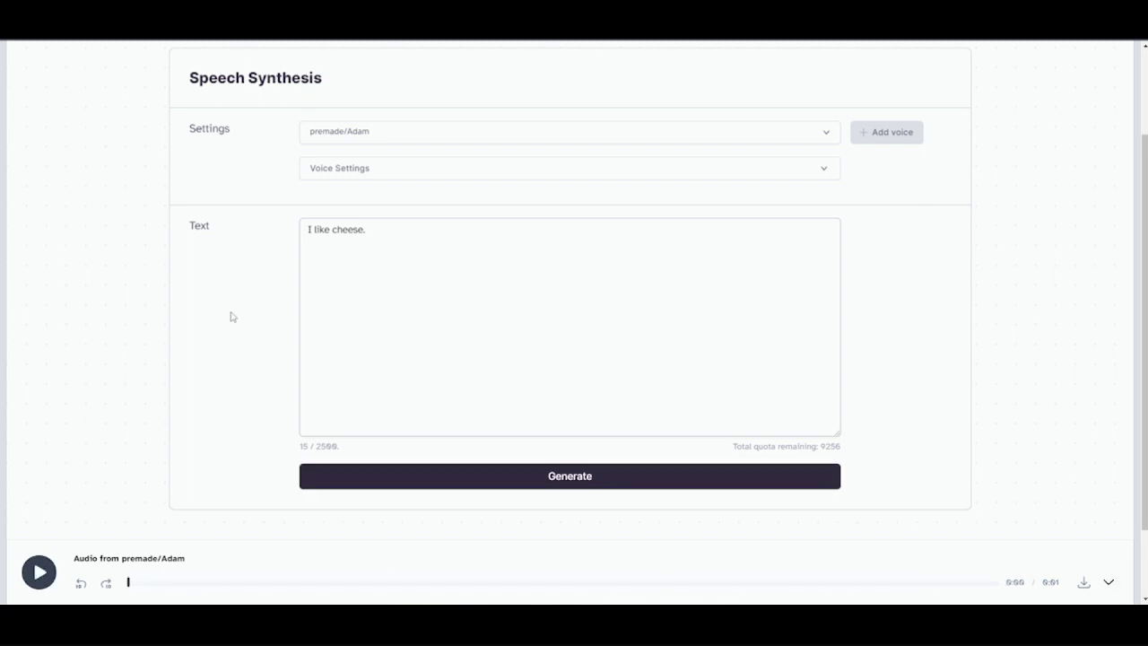
# - Generate premade/Adam audio for the text changed to "I like cheese!", and again for "I LIKE CHEESE!!!"
pyautogui.click(392, 235)
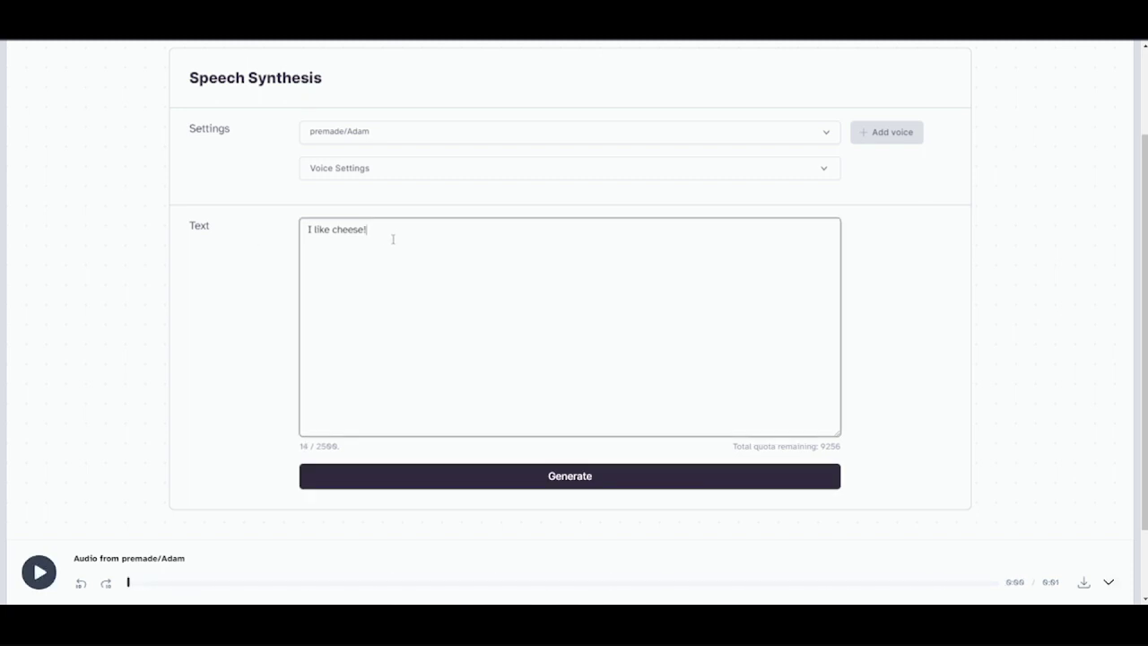
pyautogui.click(495, 484)
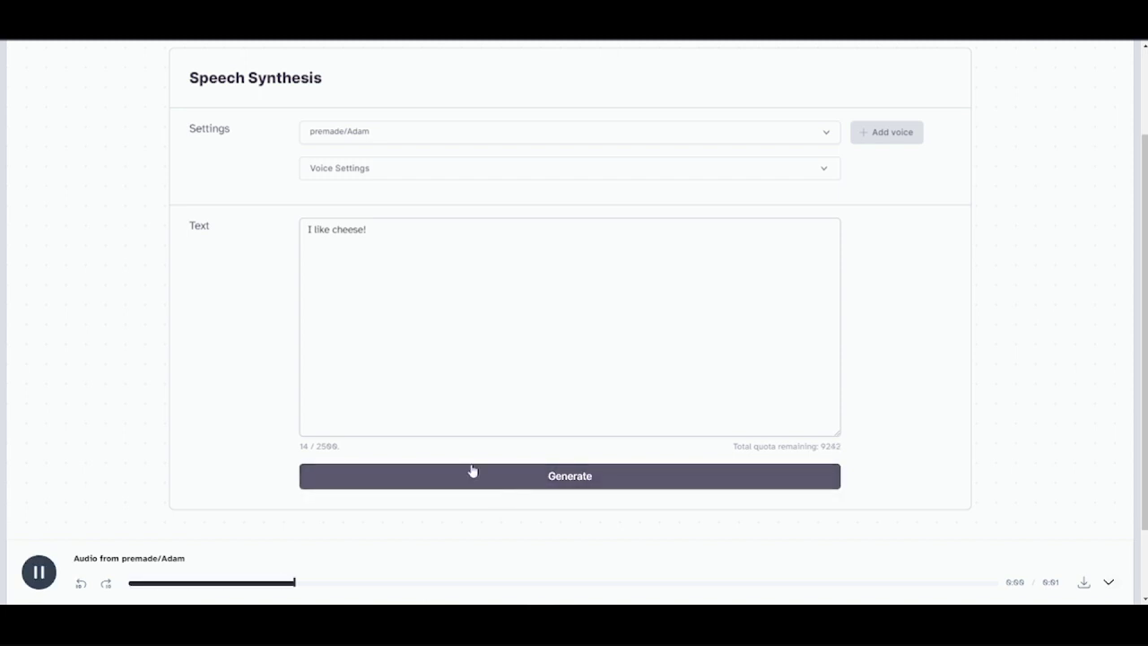
pyautogui.moveTo(392, 236); pyautogui.dragTo(303, 231)
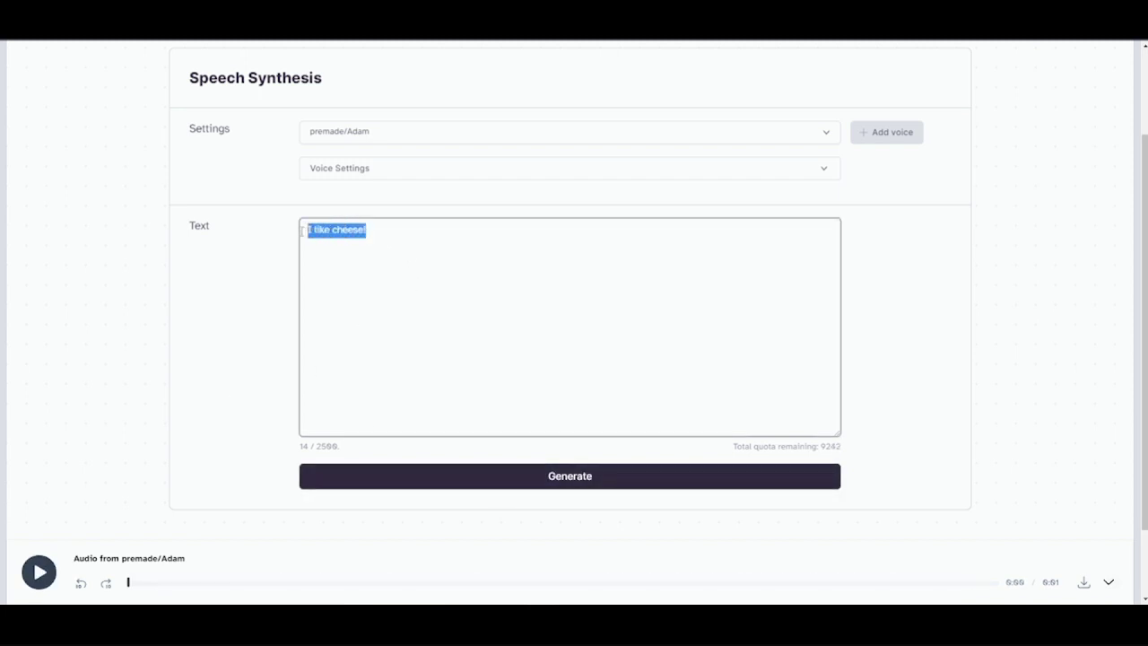
pyautogui.write('I h')
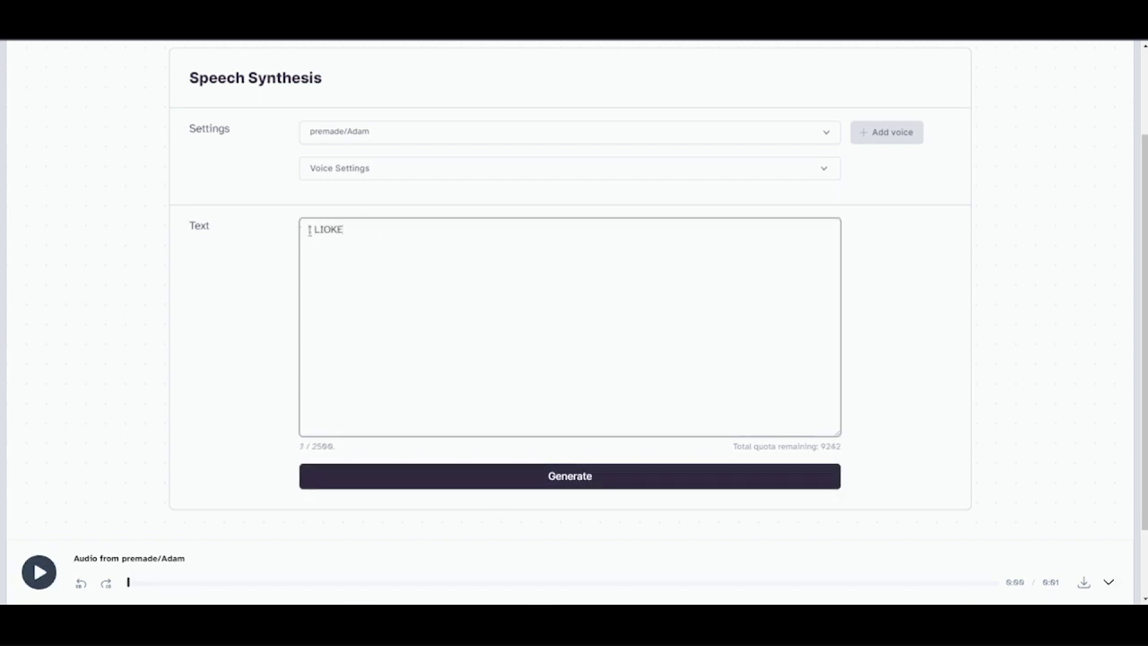
pyautogui.write('IKE CHEESE!!!')
pyautogui.click(491, 476)
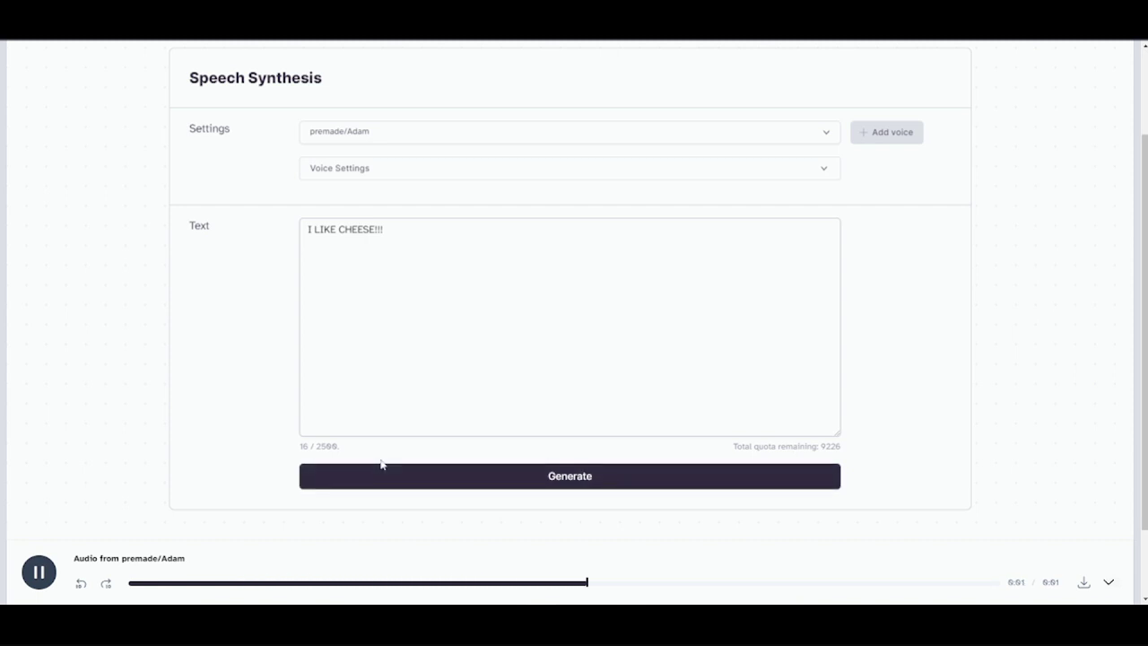
# - Generate audio for the new text "I HATE FILMORA!!! IT'S STUPID AND ANNOYING!!! WHY WOULD ANYBODY BUY SOMETHING THAT IS SO CRAPPY!?"
pyautogui.click(449, 236)
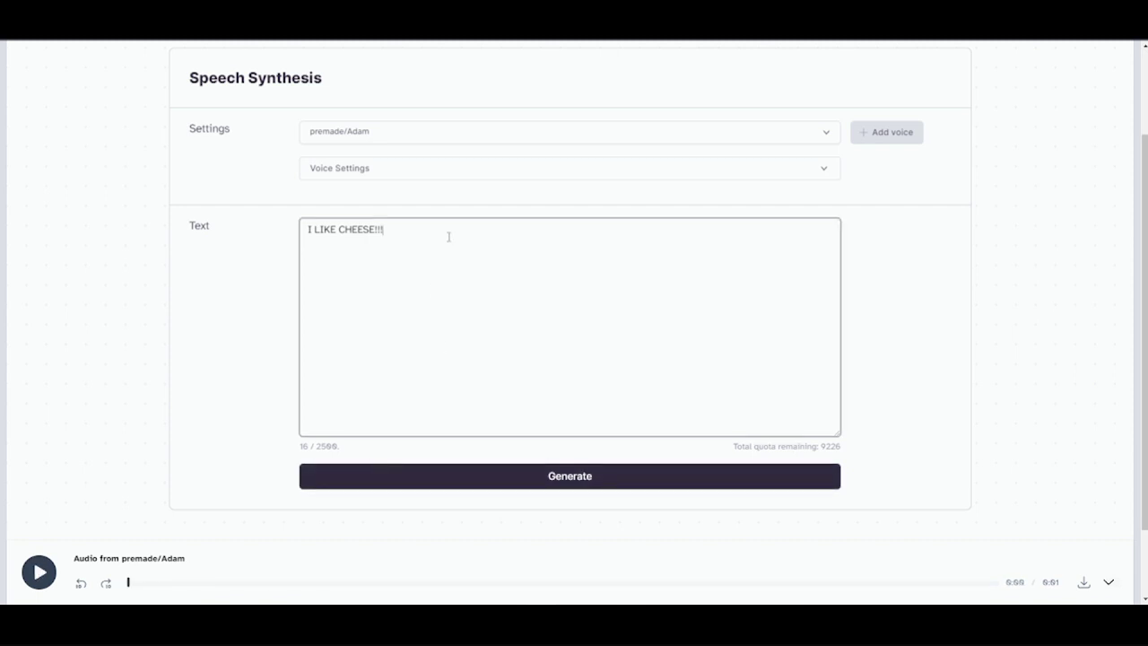
pyautogui.click(560, 484)
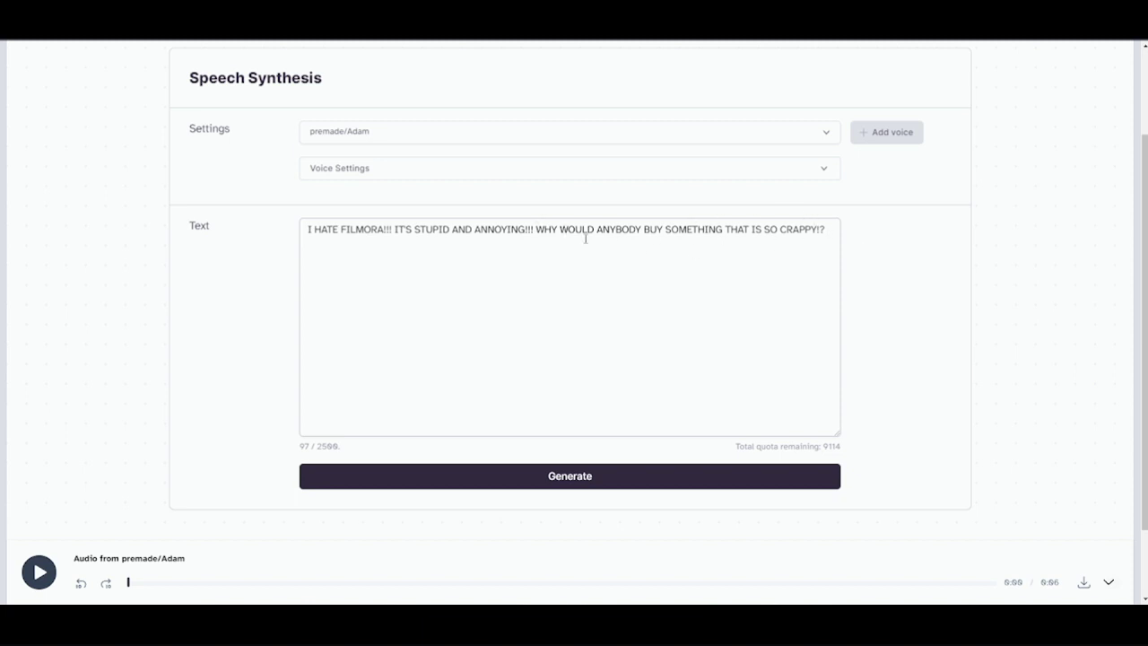
# - Switch the voice to premade/Bella and generate the audio of the Filmora text
pyautogui.click(652, 137)
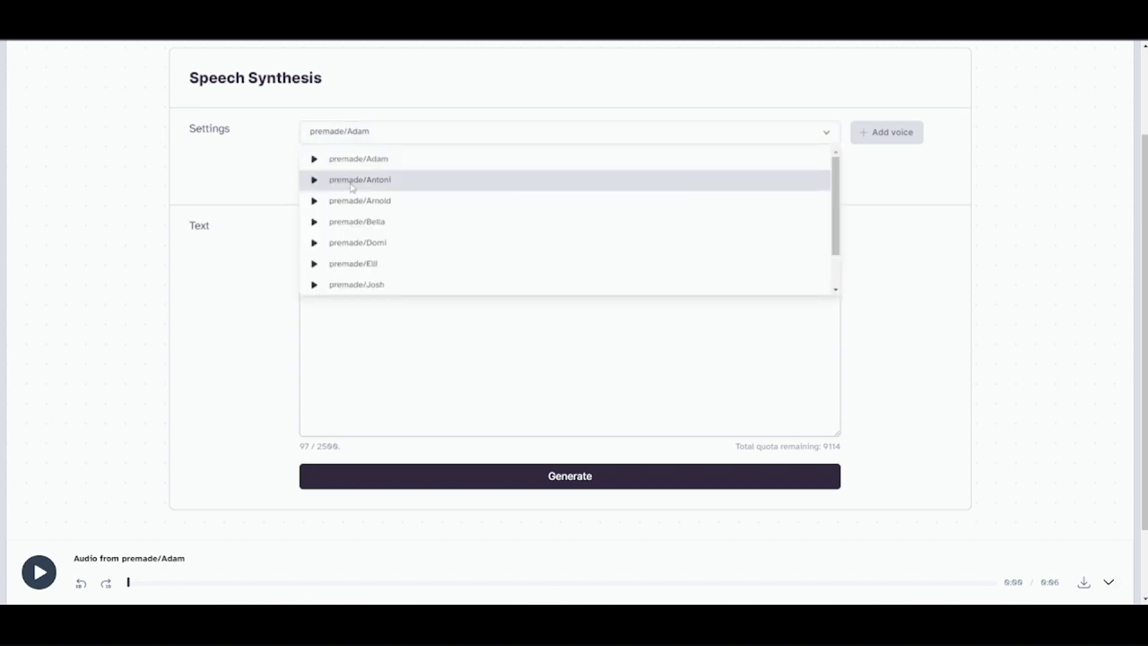
pyautogui.click(408, 232)
pyautogui.click(515, 474)
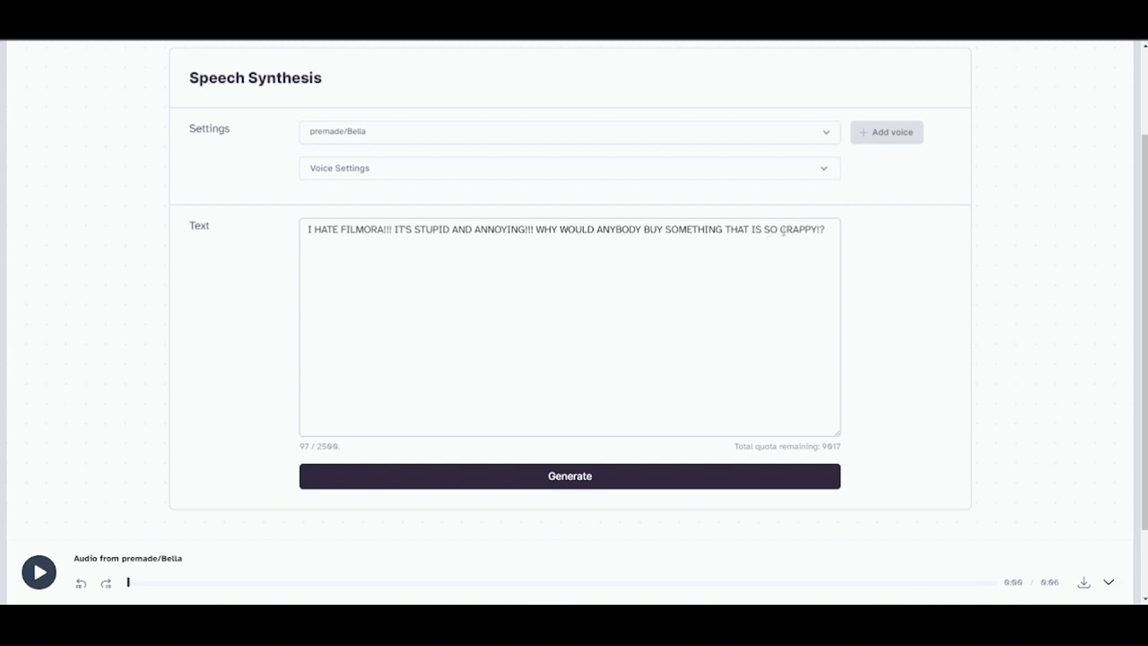
pyautogui.moveTo(781, 231); pyautogui.dragTo(821, 231)
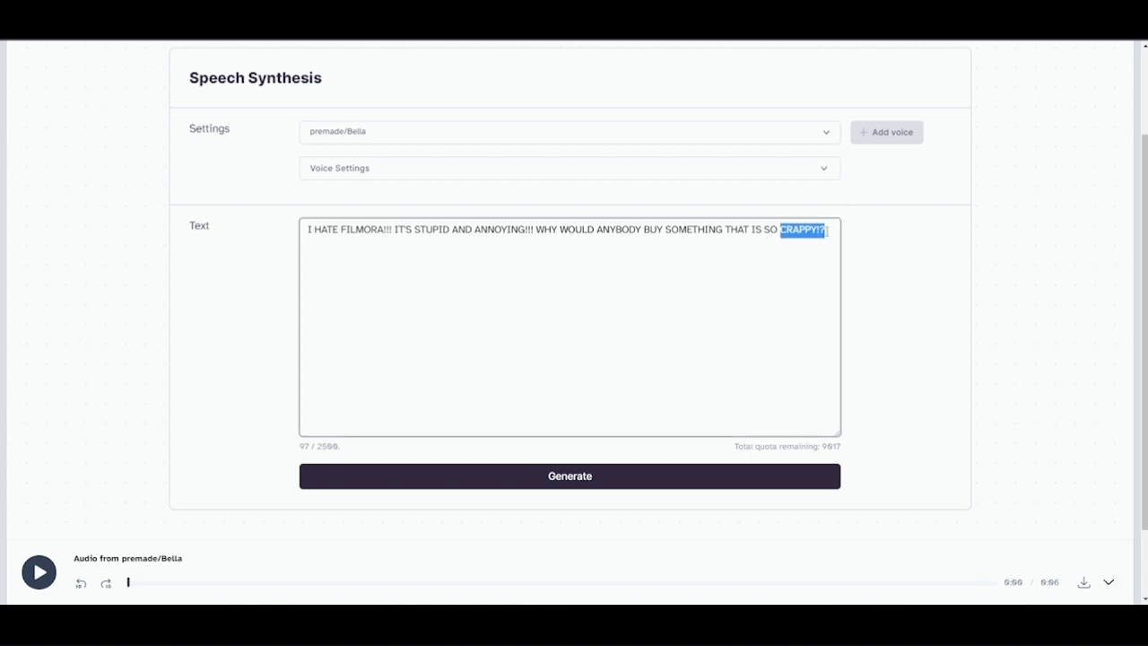
pyautogui.click(779, 230)
pyautogui.moveTo(779, 230); pyautogui.dragTo(845, 237)
pyautogui.click(665, 231)
# - Choose the premade/Josh voice and generate the Filmora text's audio with it
pyautogui.click(823, 131)
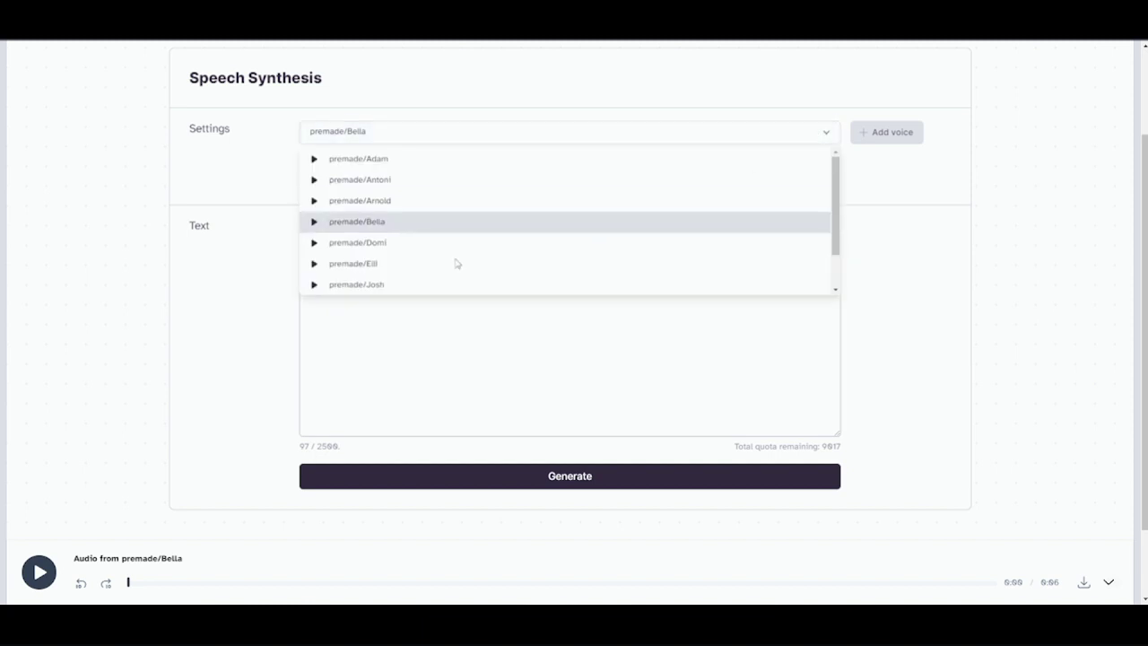
pyautogui.scroll(-1, 394, 260)
pyautogui.scroll(-1, 394, 259)
pyautogui.scroll(2, 397, 230)
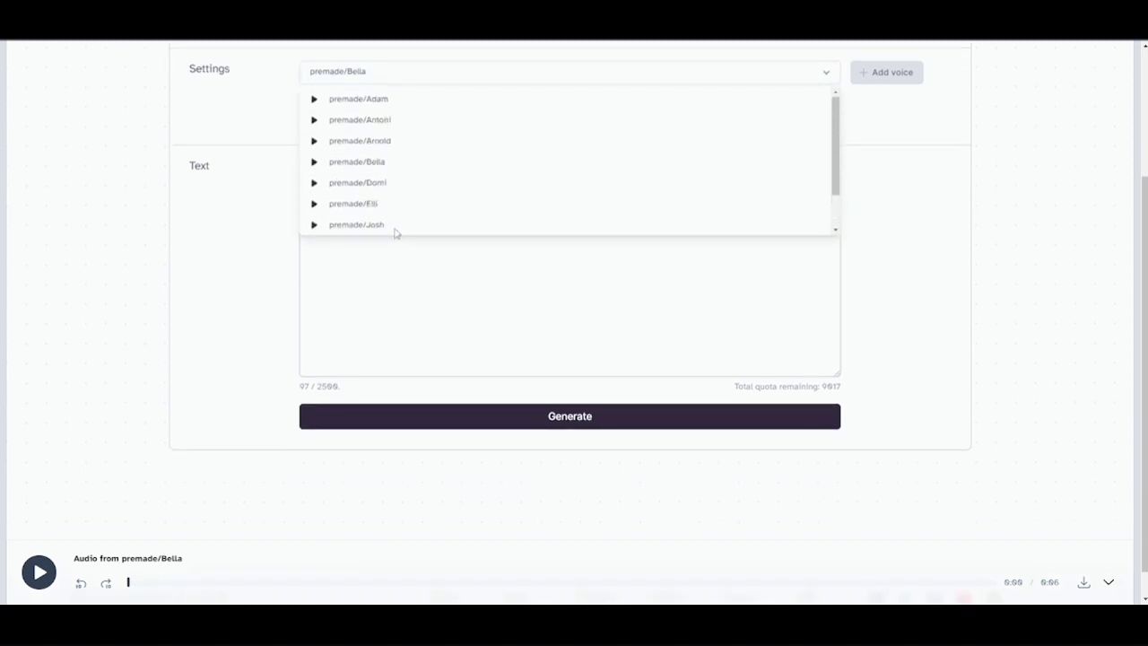
pyautogui.scroll(-2, 410, 223)
pyautogui.scroll(1, 191, 294)
pyautogui.scroll(1, 191, 294)
pyautogui.click(356, 297)
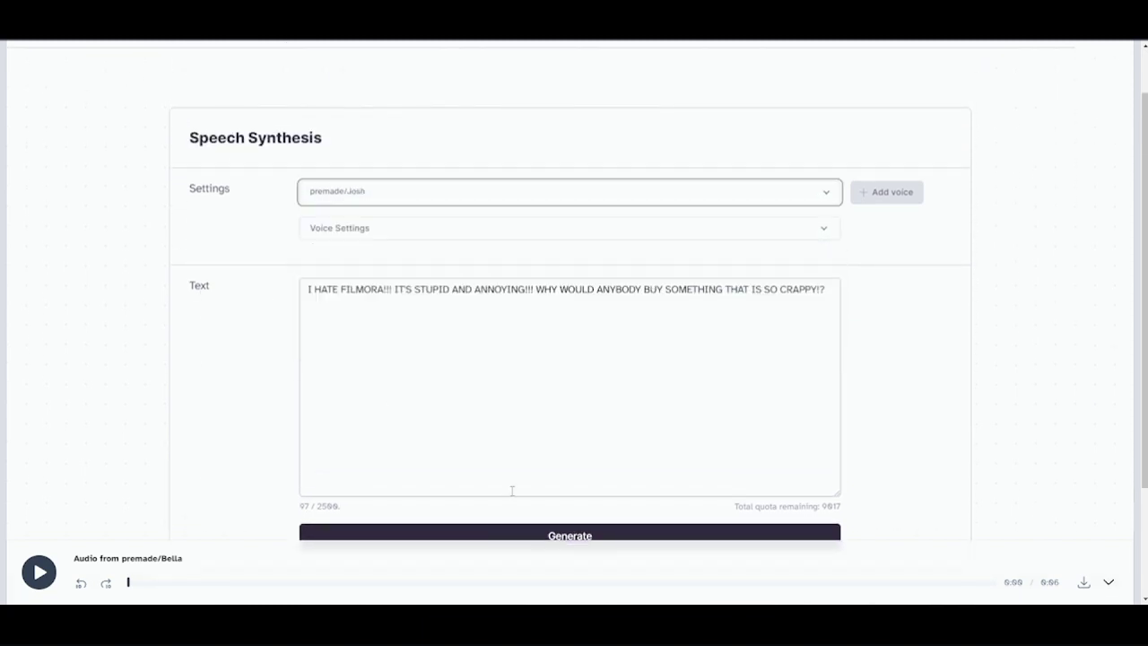
pyautogui.click(512, 535)
pyautogui.scroll(-1, 170, 341)
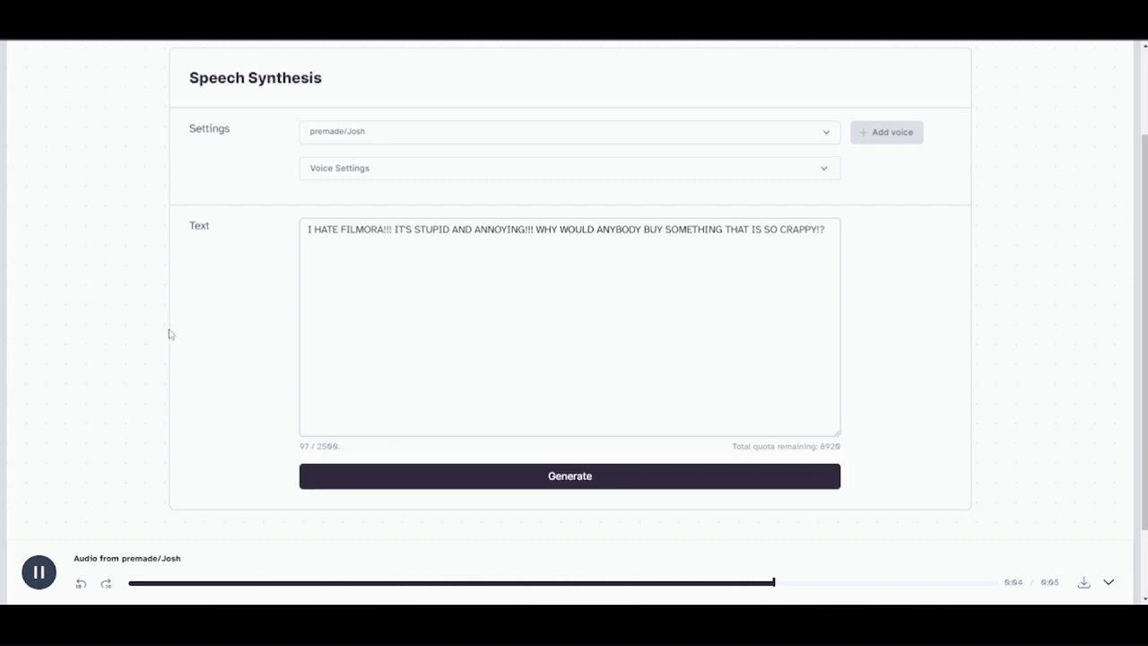
# - Change the voice to premade/Antoni and generate the Filmora text's audio
pyautogui.click(704, 135)
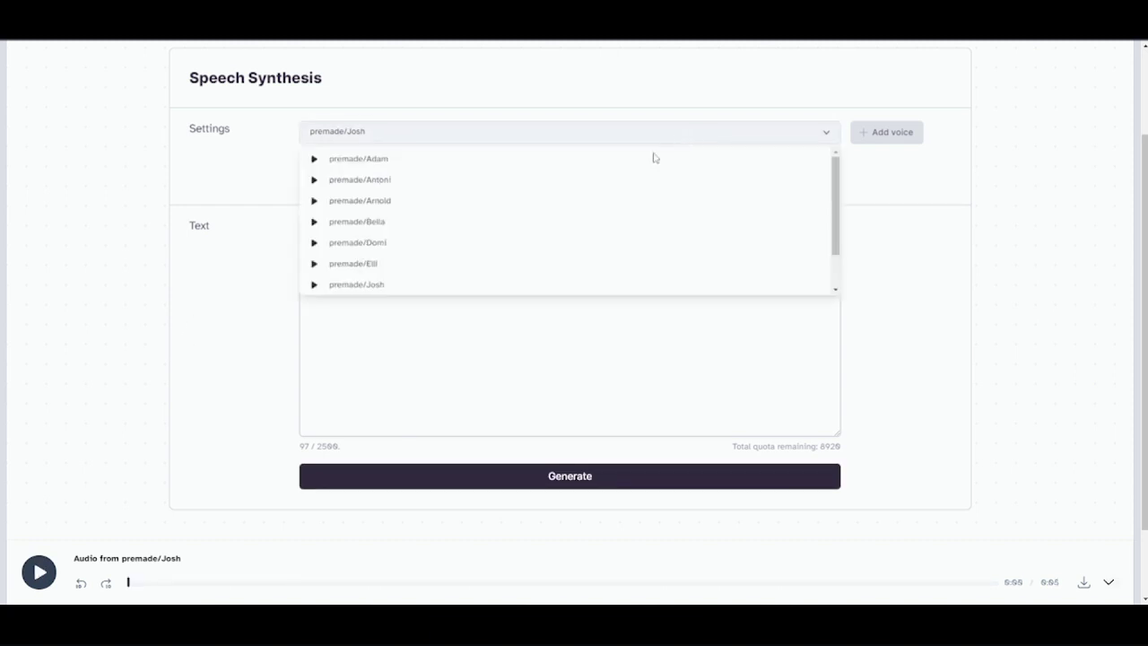
pyautogui.click(397, 181)
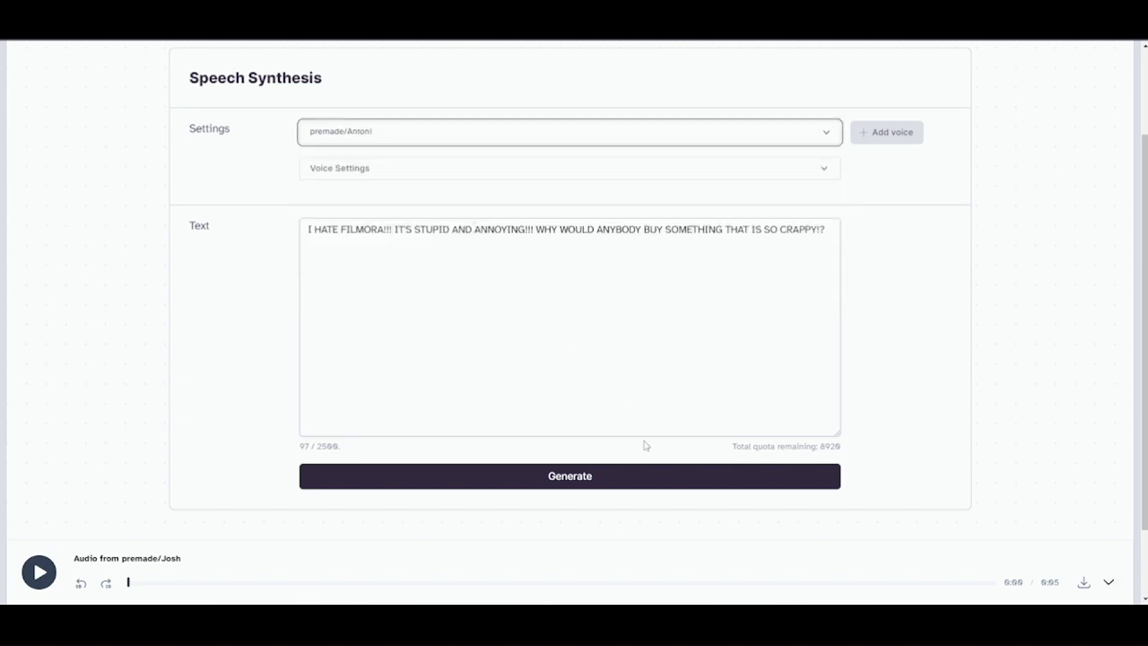
pyautogui.click(631, 484)
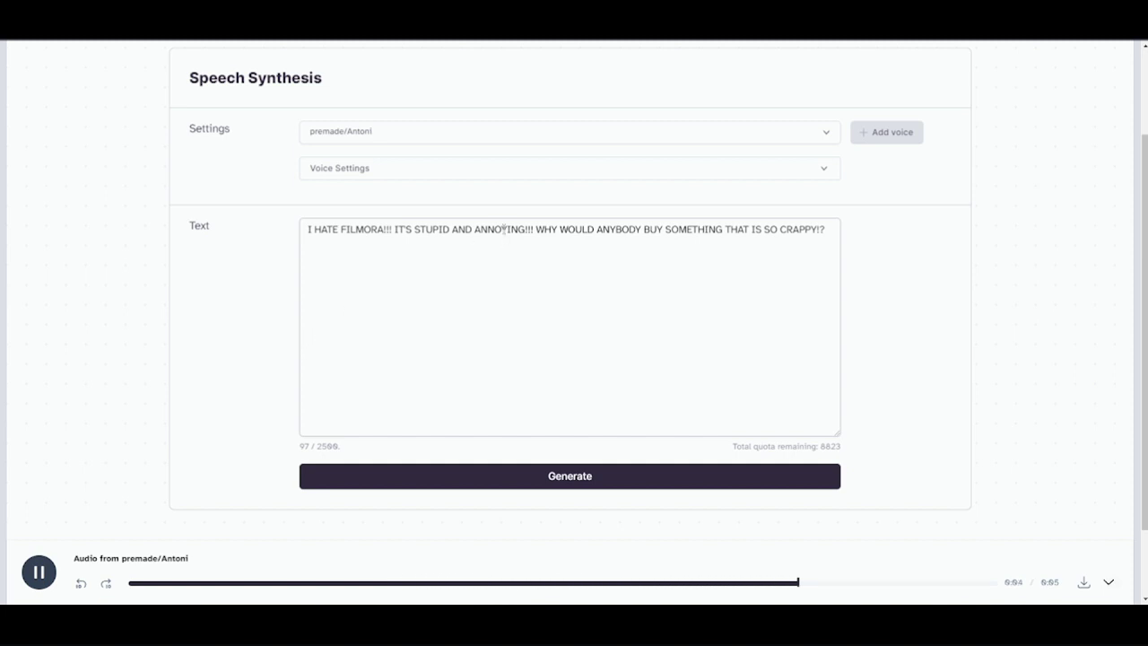
# - Select the premade/Elli voice and generate the audio of the Filmora text
pyautogui.click(465, 136)
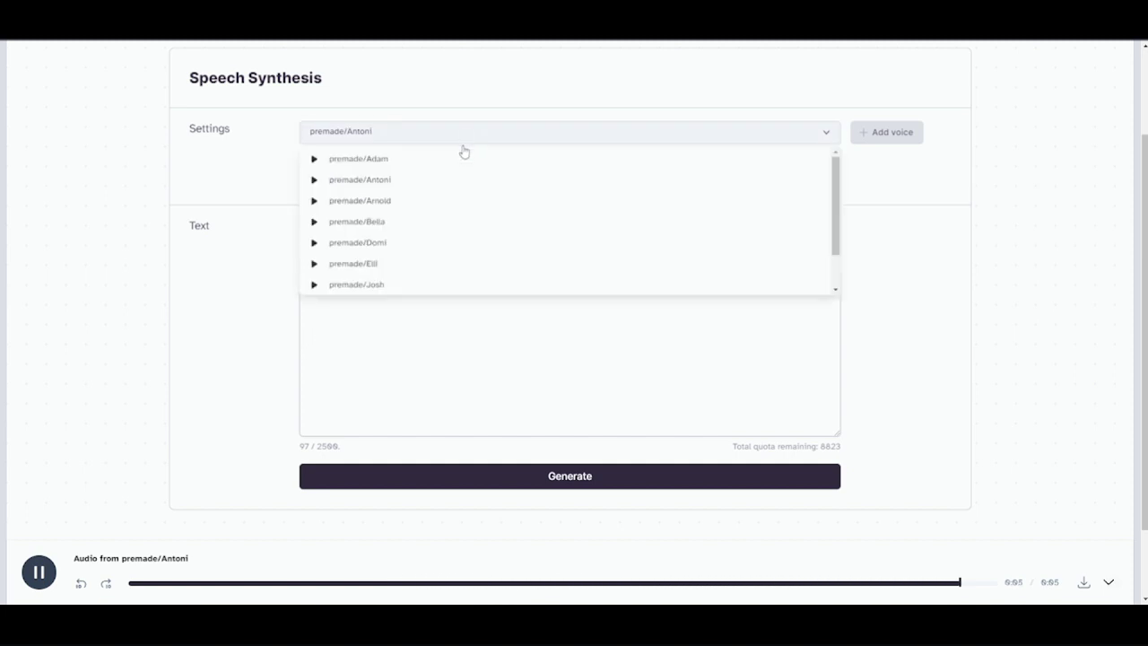
pyautogui.click(393, 263)
pyautogui.click(538, 480)
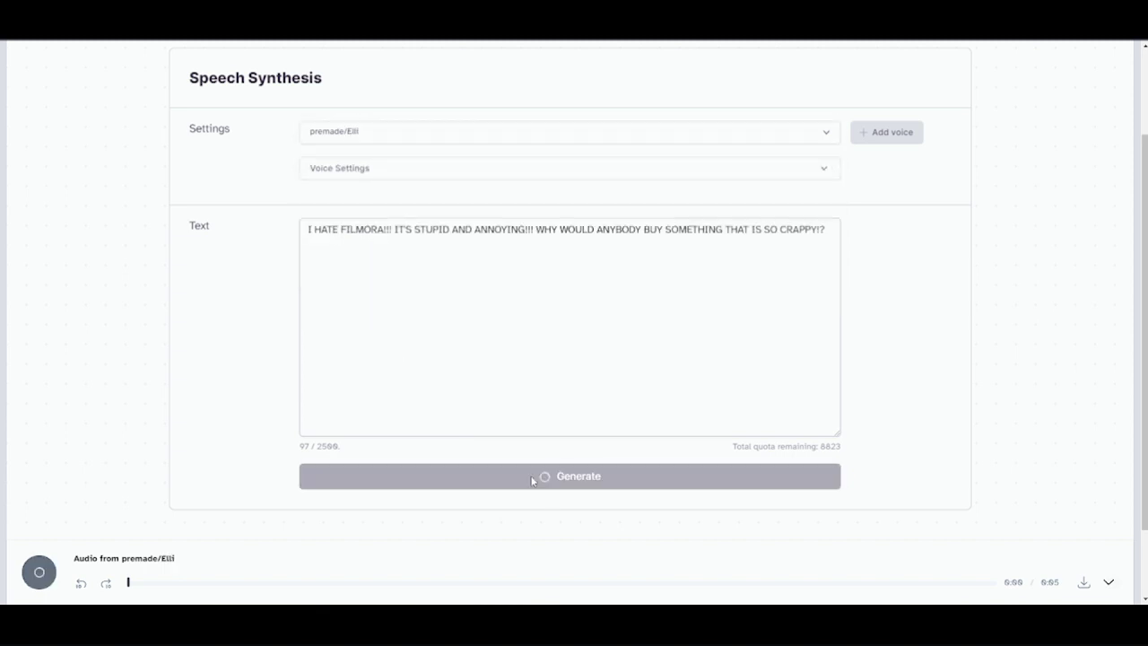
pyautogui.scroll(1, 218, 373)
pyautogui.scroll(-1, 218, 374)
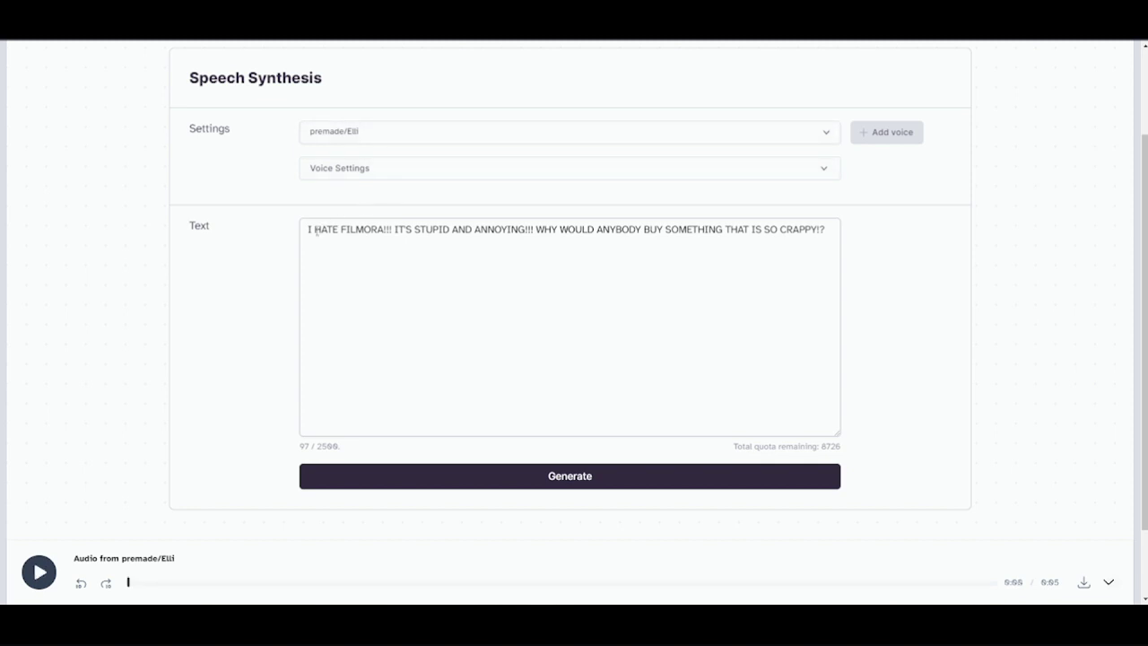
# - Set the voice to premade/Domi and generate the audio of the Filmora text
pyautogui.click(374, 135)
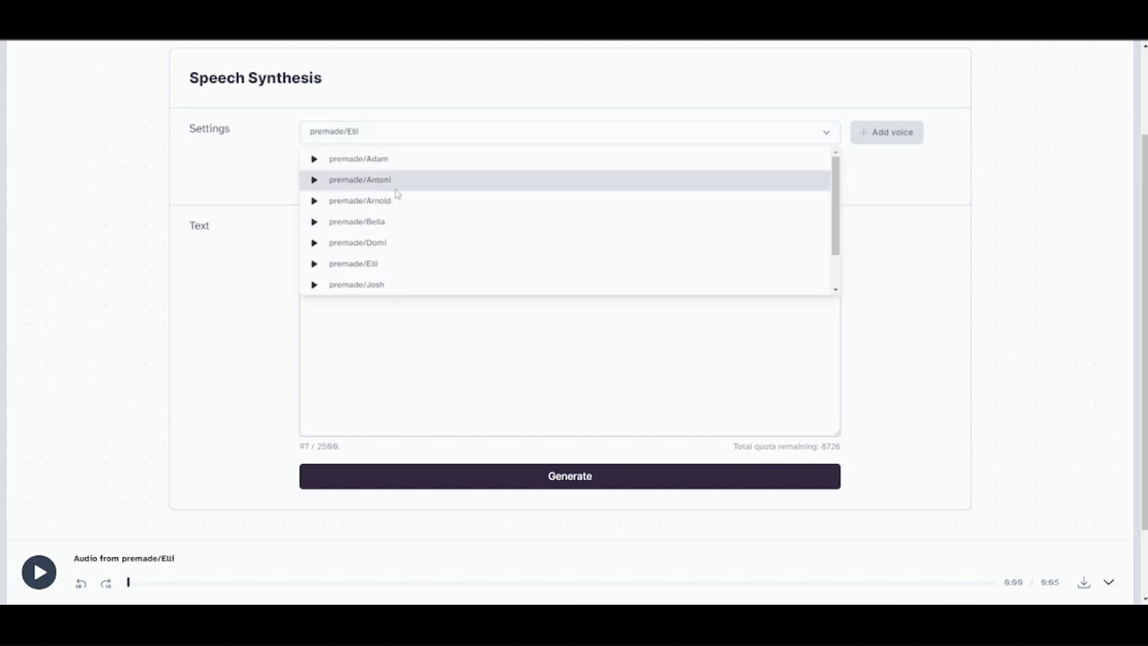
pyautogui.click(401, 244)
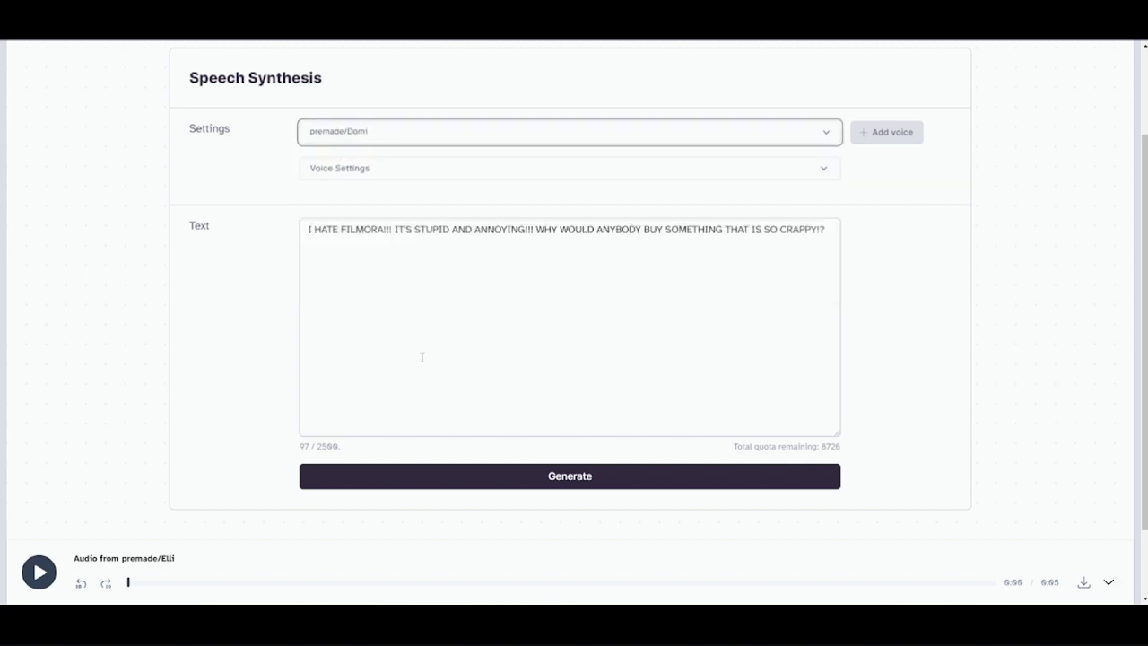
pyautogui.click(472, 482)
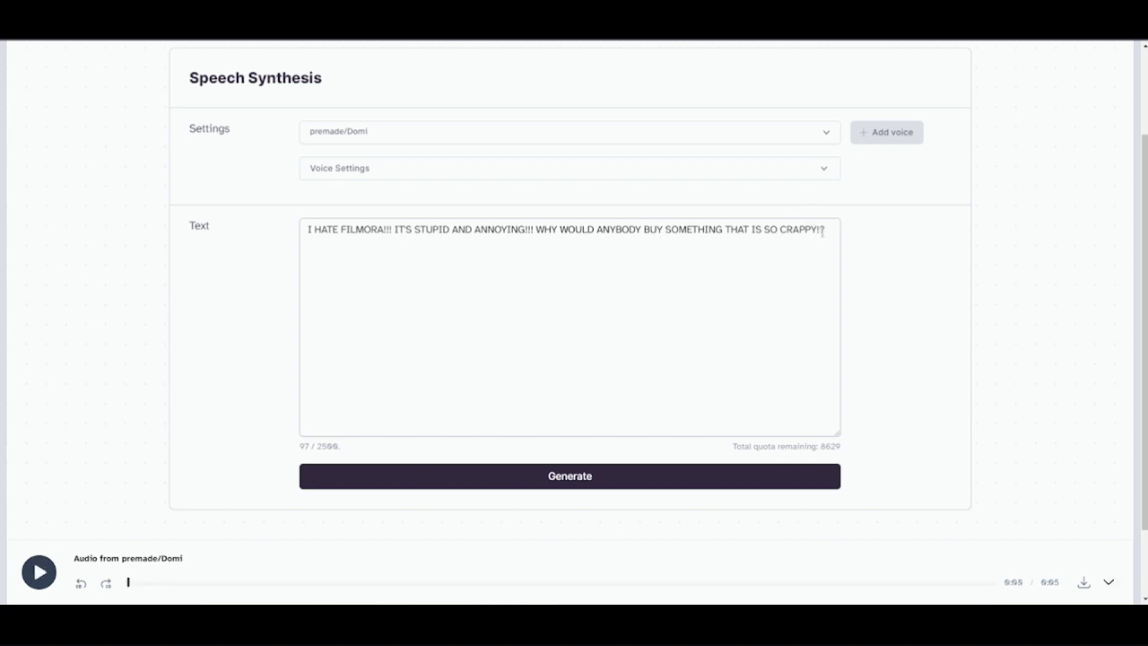
# - Switch to the premade/Arnold voice and generate the Filmora text's audio
pyautogui.click(470, 136)
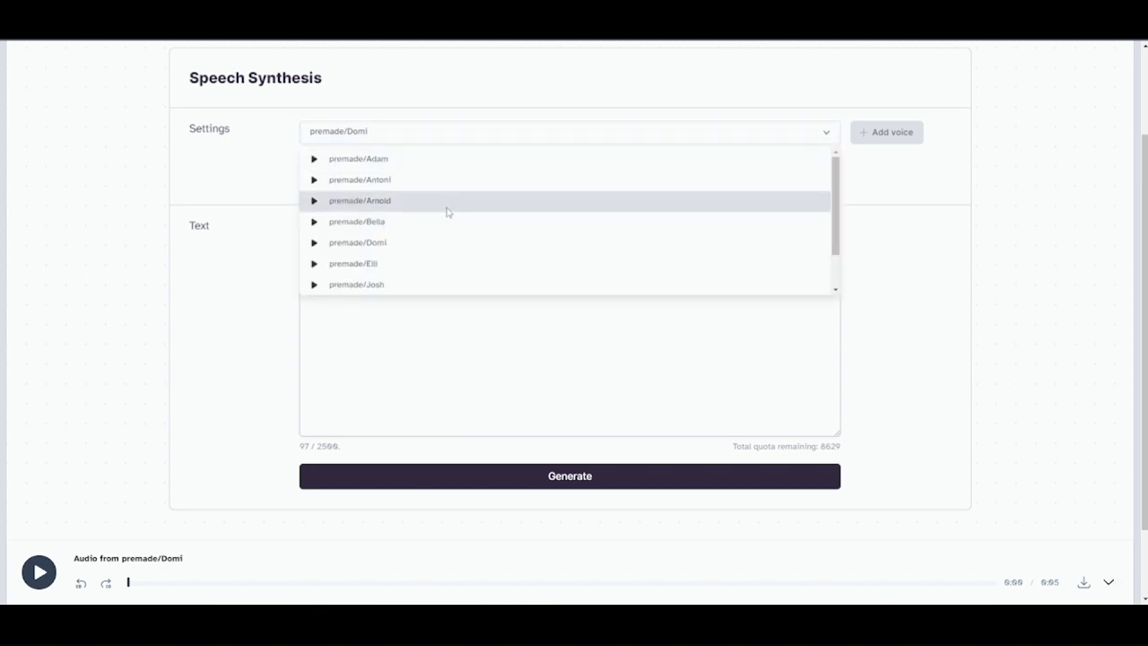
pyautogui.click(418, 205)
pyautogui.click(662, 485)
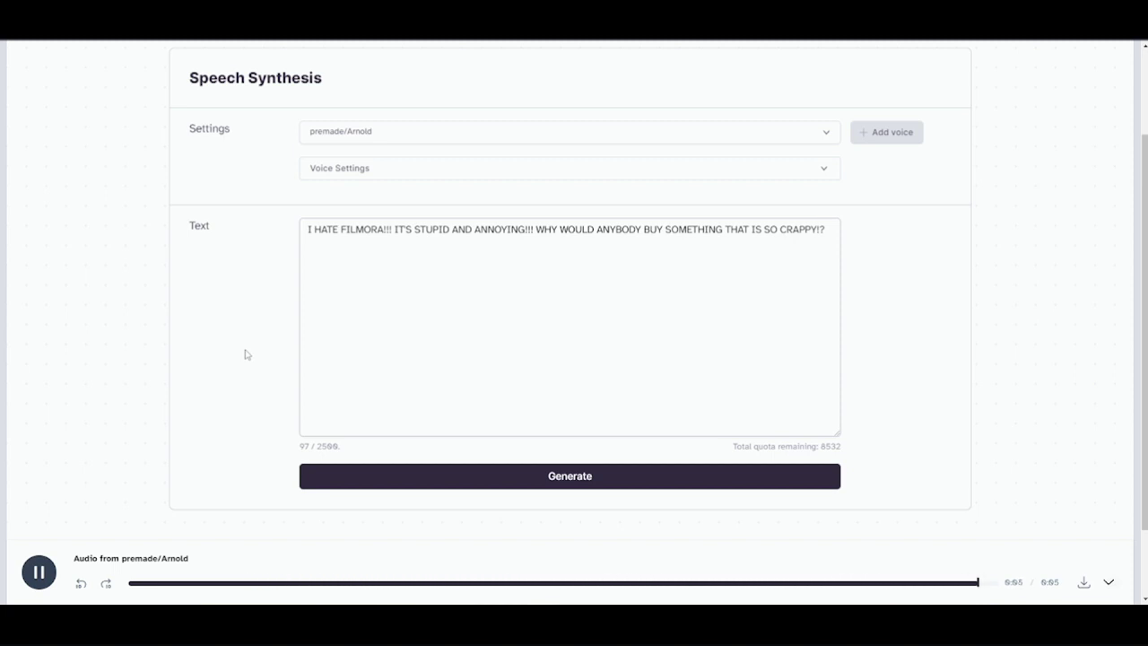
# - Set the voice to premade/Bella and generate the audio of the Filmora text
pyautogui.click(473, 129)
pyautogui.click(431, 221)
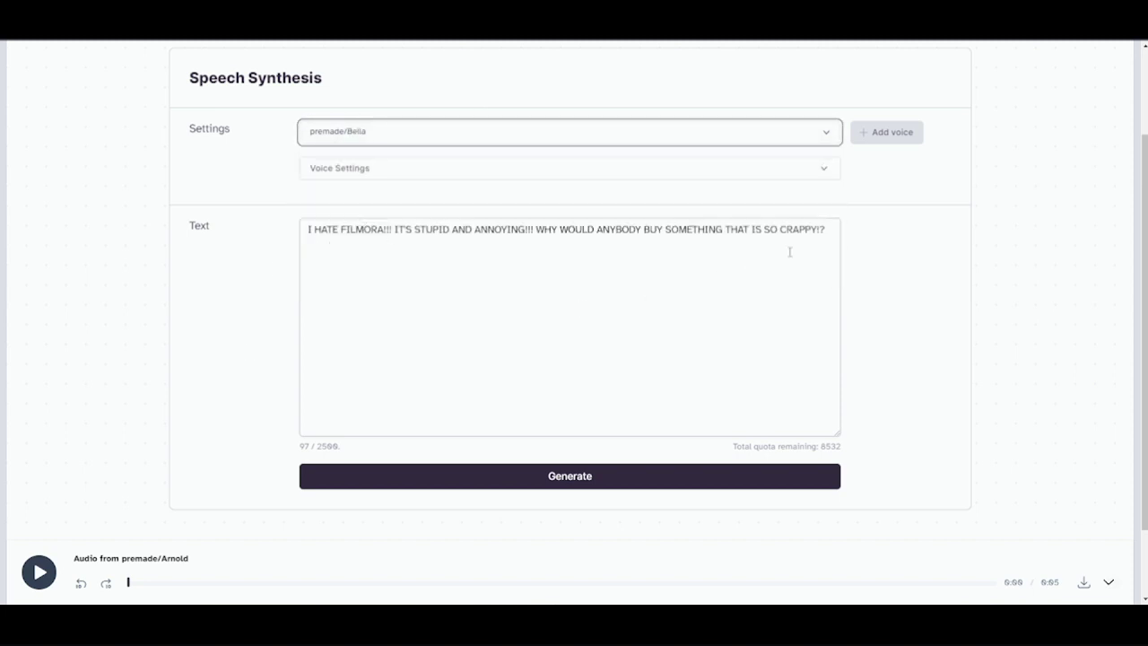
pyautogui.click(549, 483)
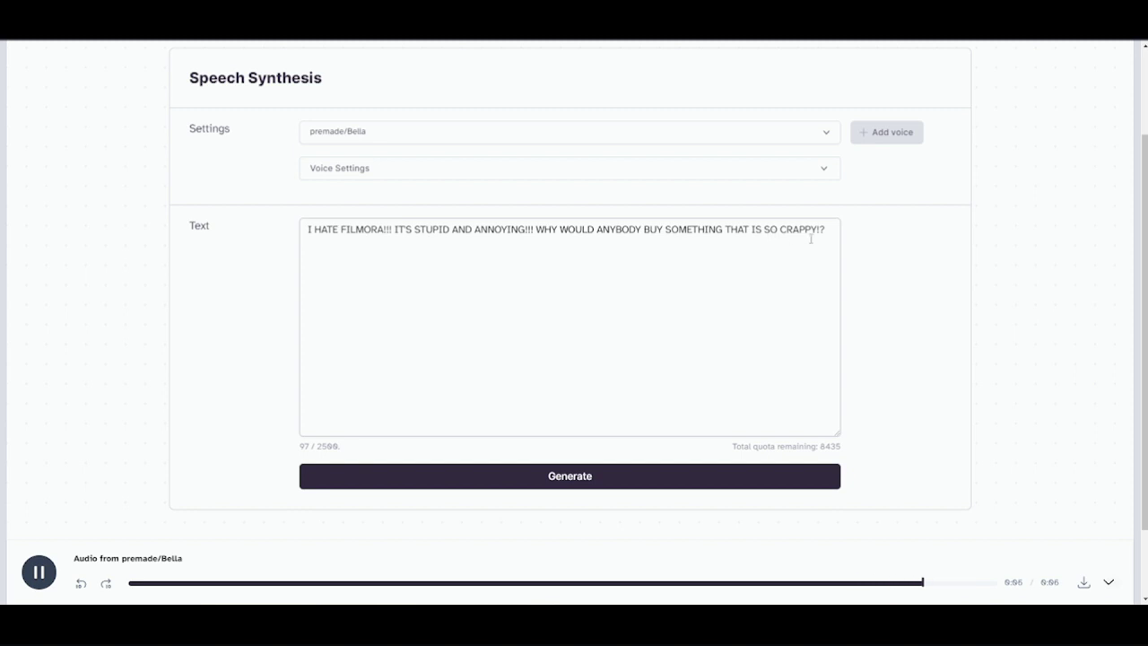
# - Review the Stability and Clarity + Similarity Enhancement hints in the voice settings and regenerate the Filmora text with premade/Bella
pyautogui.moveTo(753, 230); pyautogui.dragTo(829, 231)
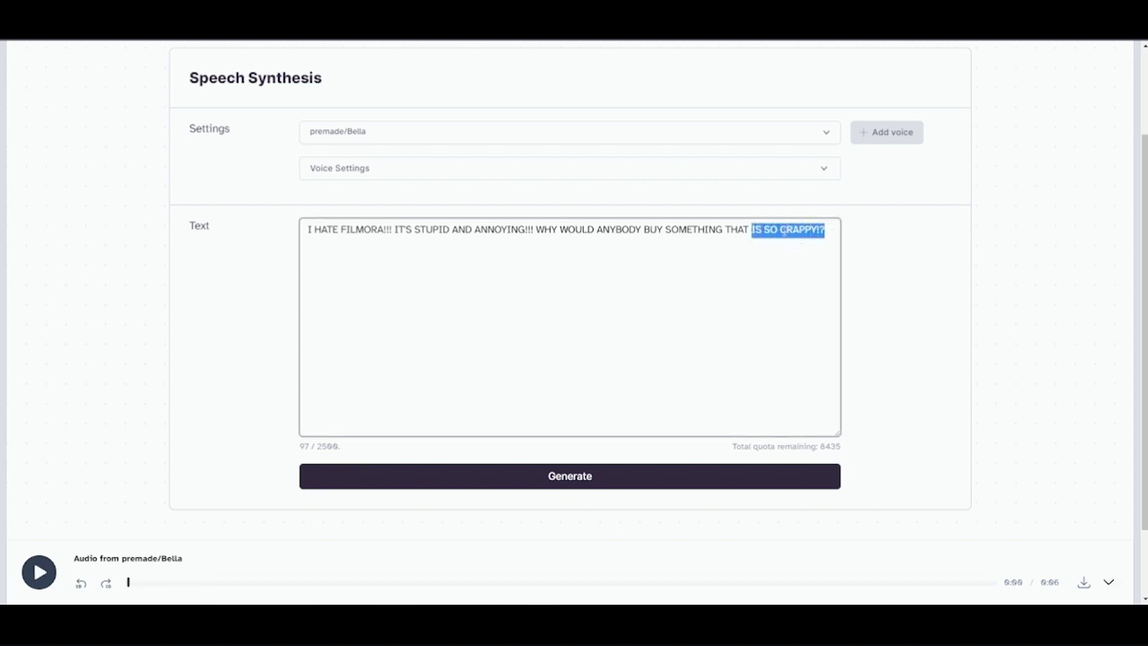
pyautogui.scroll(1, 795, 253)
pyautogui.click(860, 296)
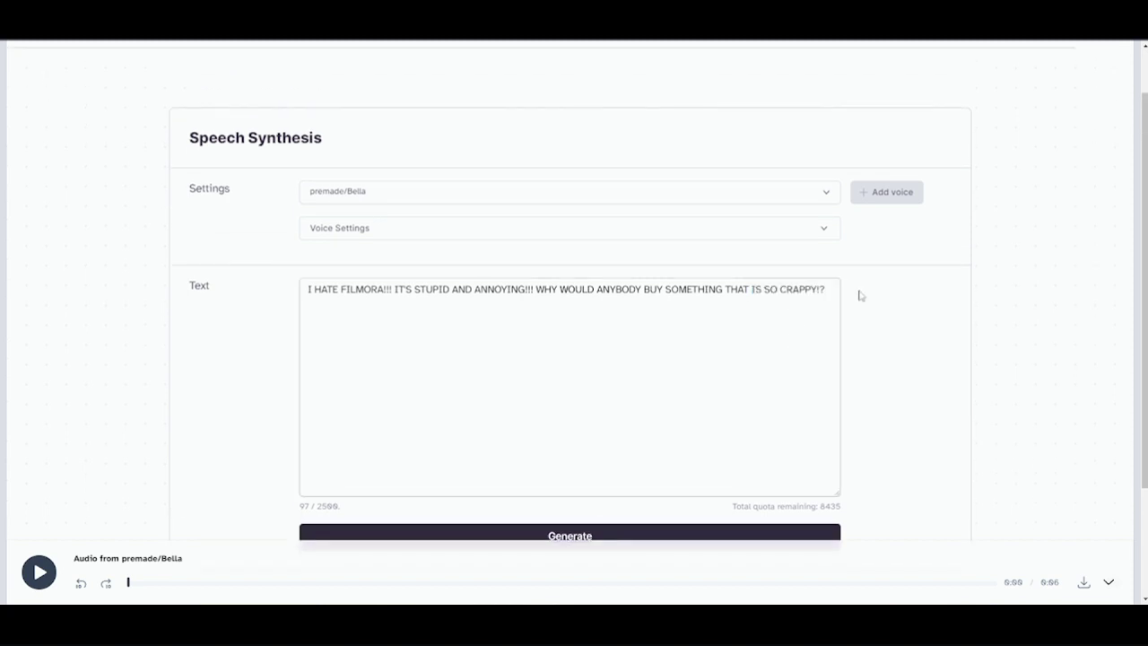
pyautogui.click(792, 238)
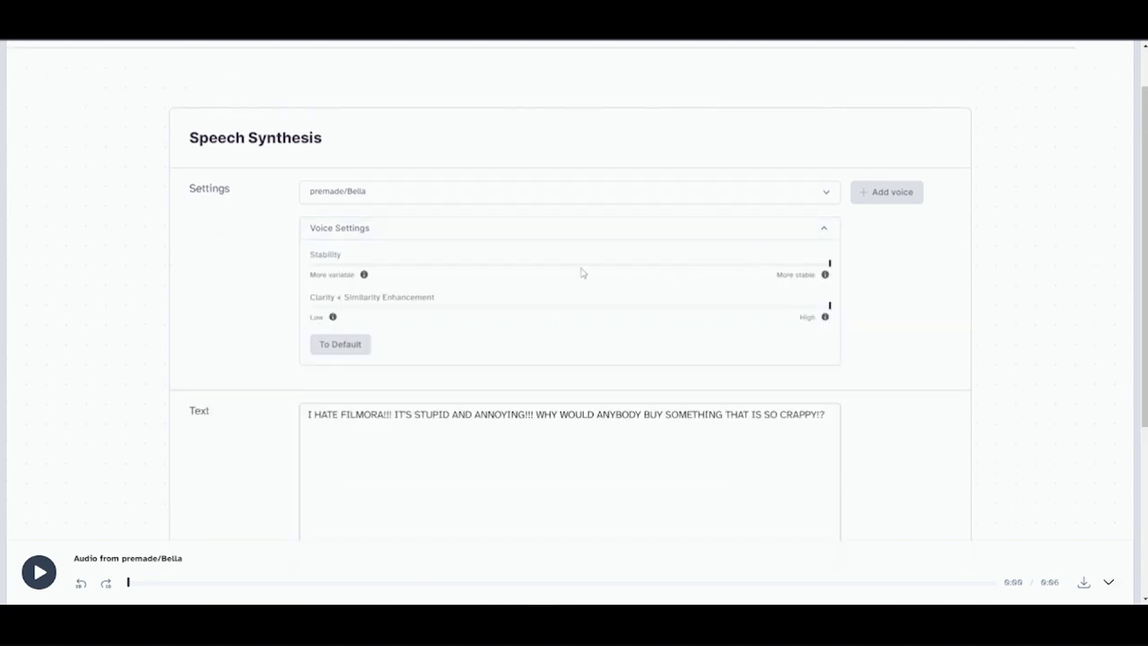
pyautogui.moveTo(364, 276)
pyautogui.moveTo(333, 319)
pyautogui.click(818, 234)
pyautogui.click(529, 536)
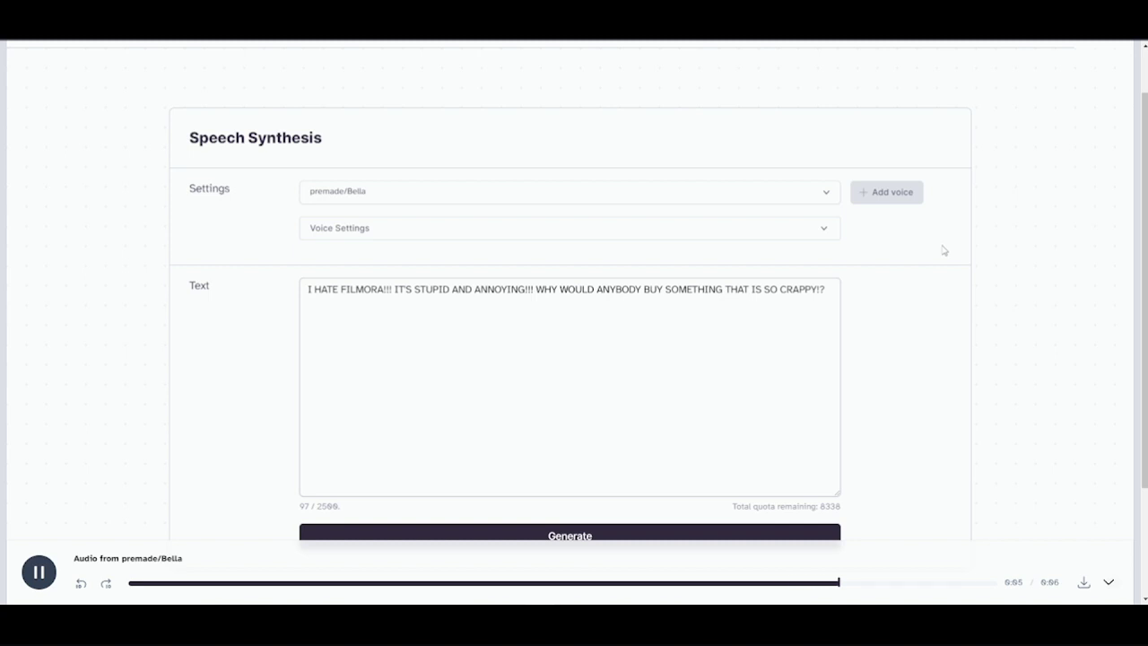
# - Switch to premade/Adam and generate "Hello everybody. My name is Markipklier, and welcome back to Five Nights at Freddy's."
pyautogui.click(529, 199)
pyautogui.click(421, 218)
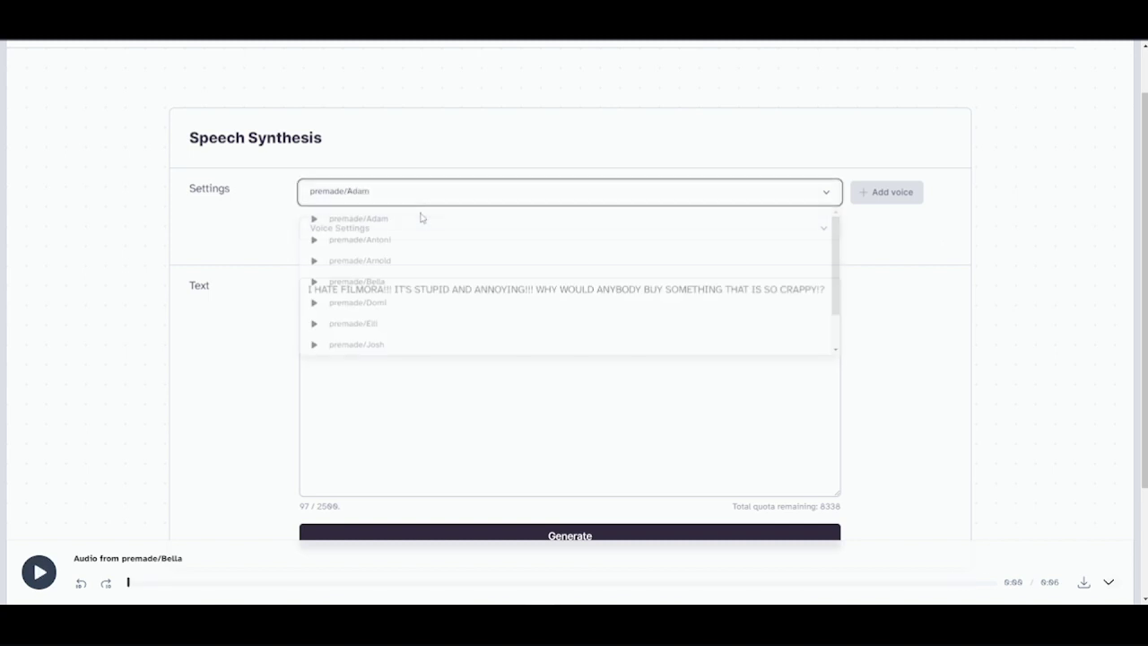
pyautogui.doubleClick(477, 289)
pyautogui.hotkey('ctrl', 'a')
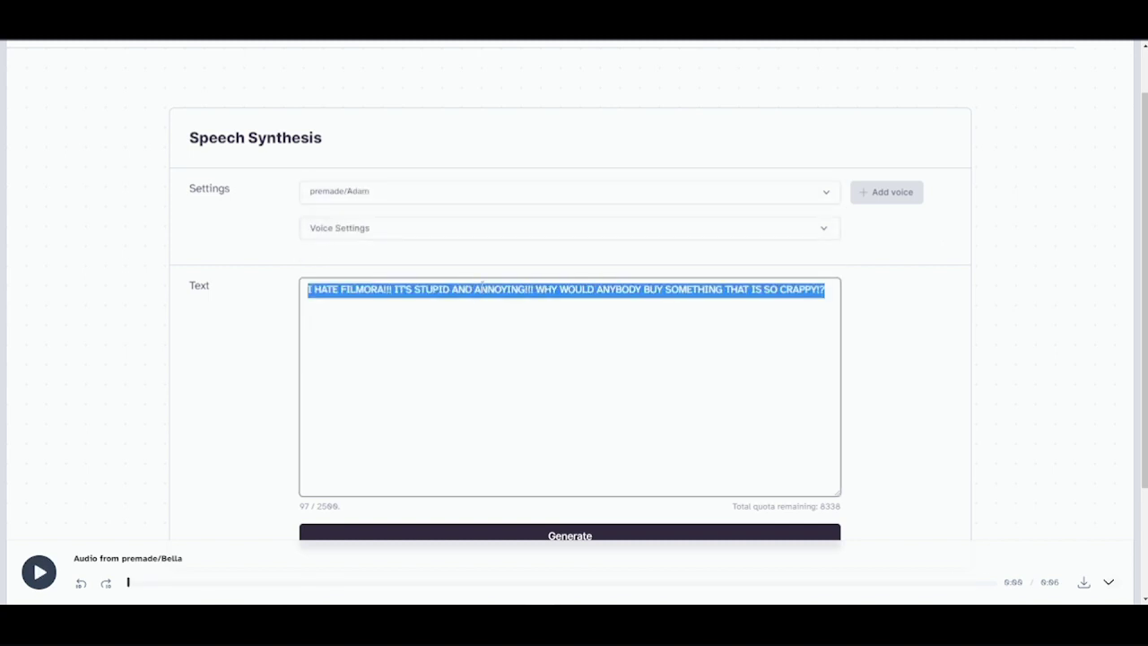
pyautogui.write("Hello everybody. My name is Markipkiler, and welcome back to Five Nights at Freddy's.")
pyautogui.scroll(-1, 551, 405)
pyautogui.click(569, 479)
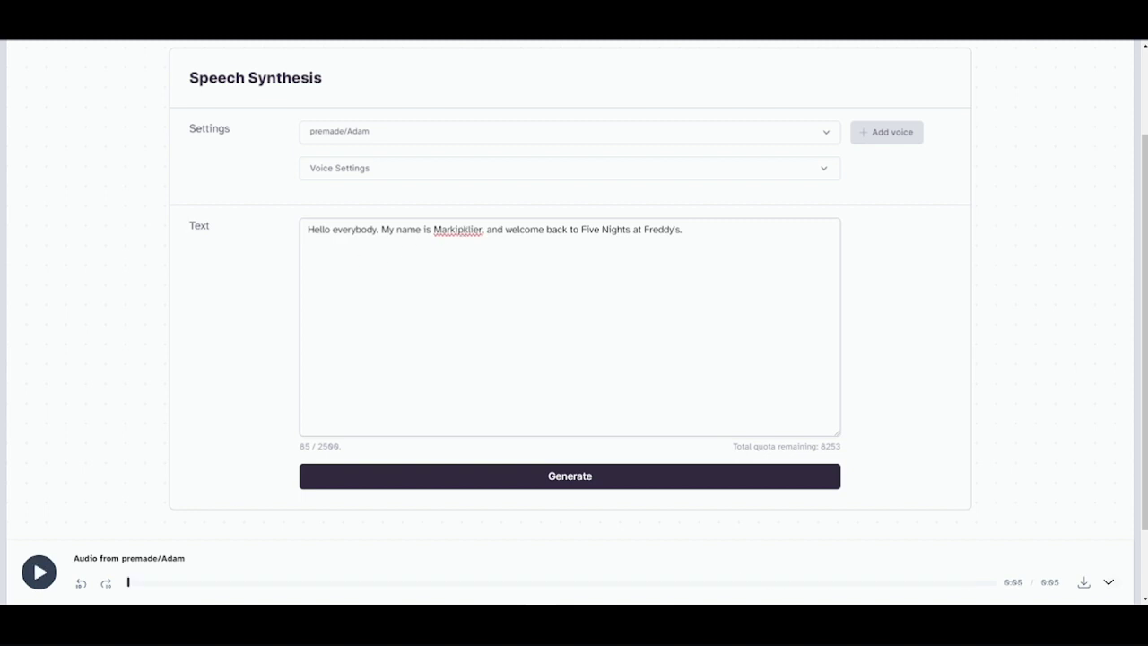
# - Correct the misspelled name in the greeting to "Markiplier" and regenerate the audio
pyautogui.click(466, 229)
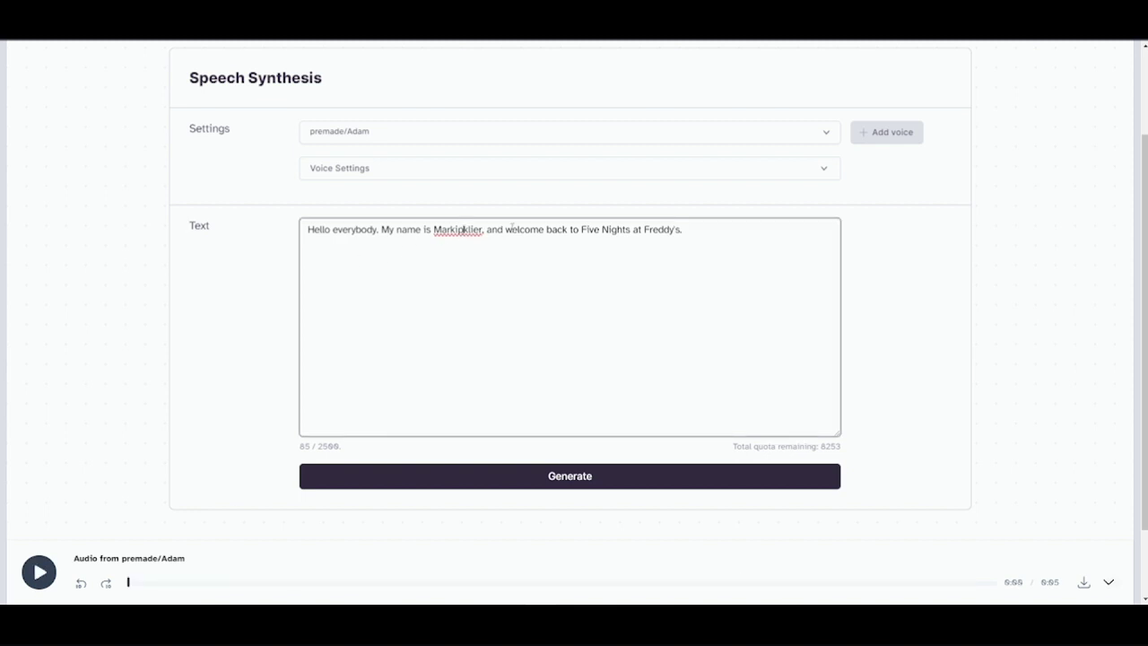
pyautogui.press('BackSpace')
pyautogui.click(529, 476)
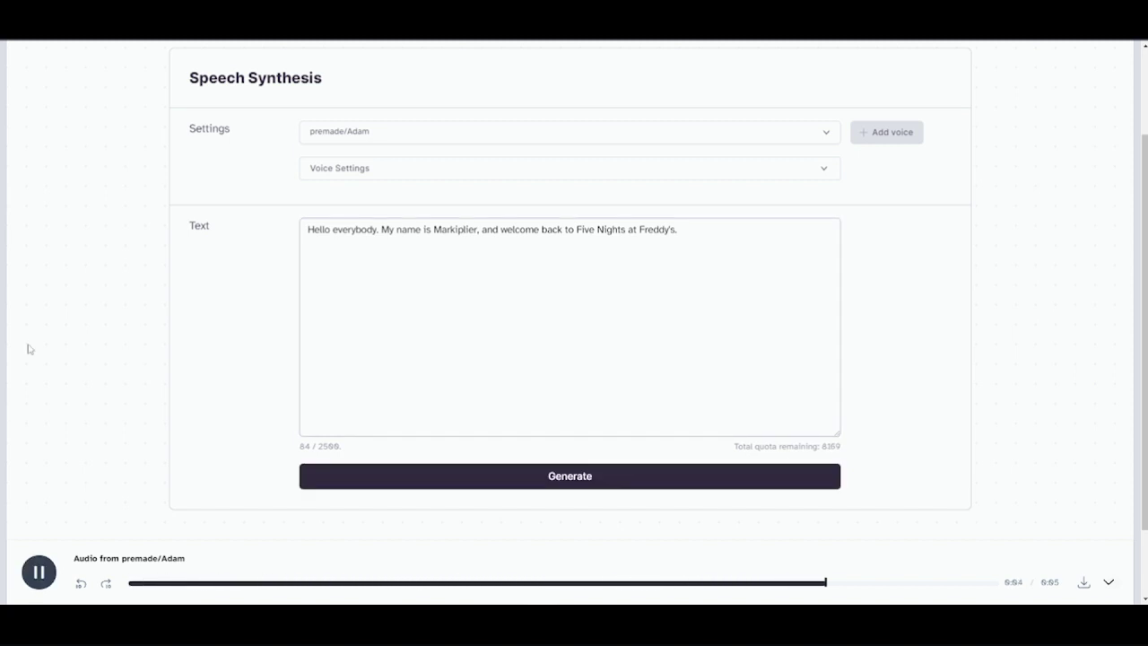
# - Replace "Markiplier" with "Jacksepticeye" in the greeting and generate the audio
pyautogui.click(477, 229)
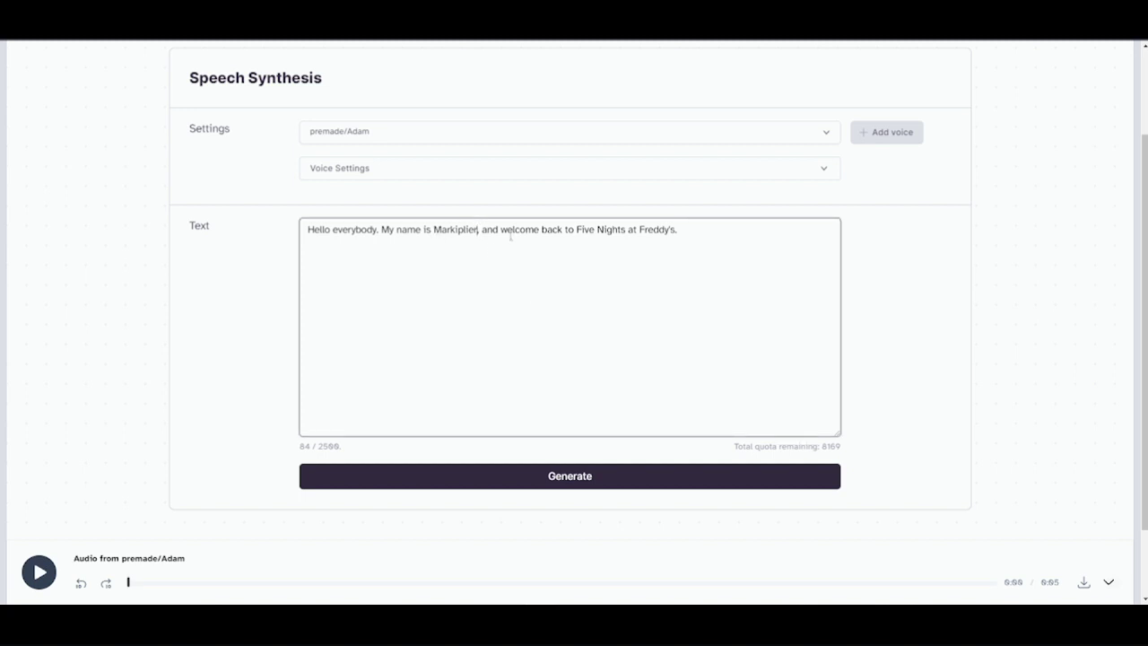
pyautogui.press('BackSpace')
pyautogui.press('BackSpace')
pyautogui.press('BackSpace')
pyautogui.press('BackSpace')
pyautogui.press('BackSpace')
pyautogui.press('BackSpace')
pyautogui.press('BackSpace')
pyautogui.press('BackSpace')
pyautogui.press('BackSpace')
pyautogui.press('BackSpace')
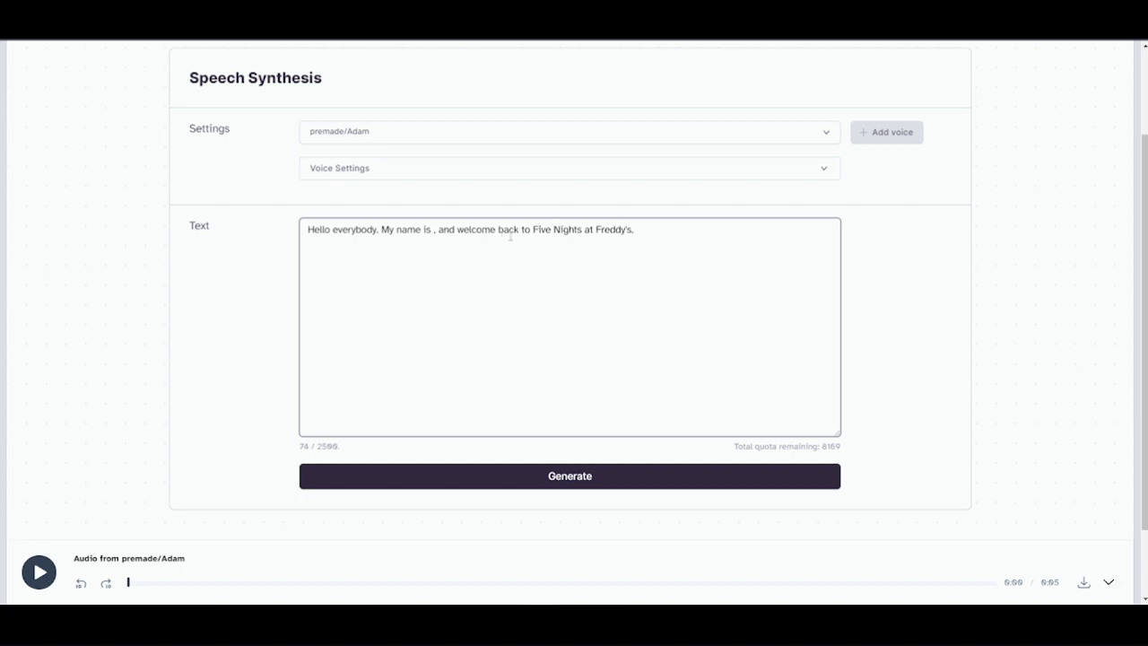
pyautogui.write('Jacksepticeye')
pyautogui.click(570, 475)
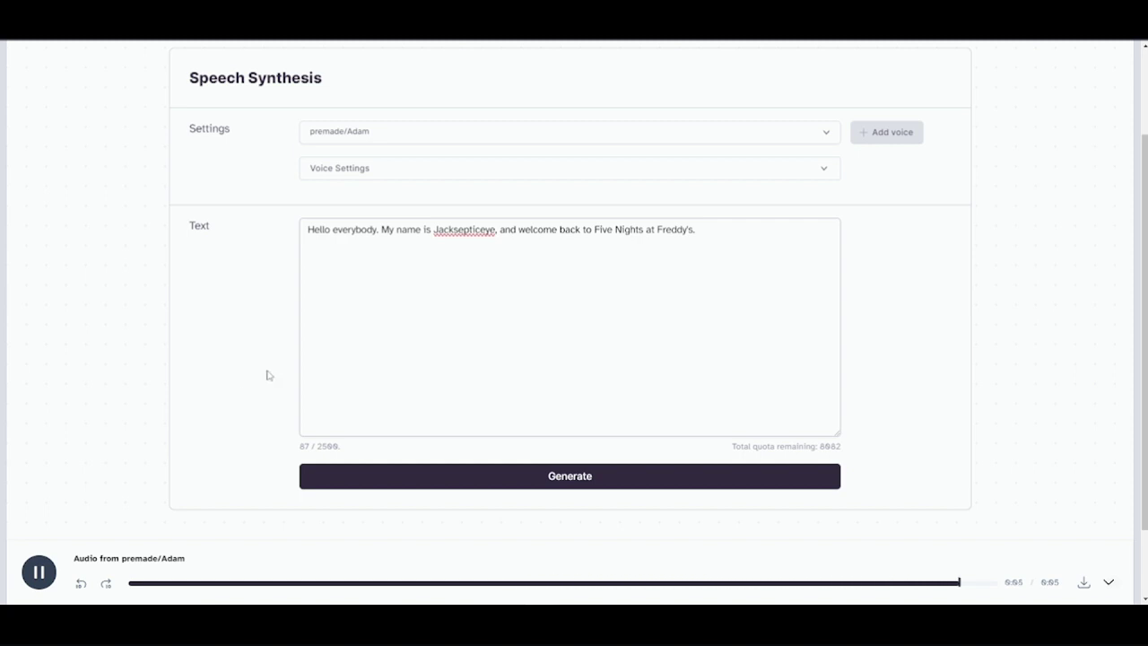
# - Respell the name in the greeting as "Jackseptikeye" and generate the audio again
pyautogui.click(483, 230)
pyautogui.press('BackSpace')
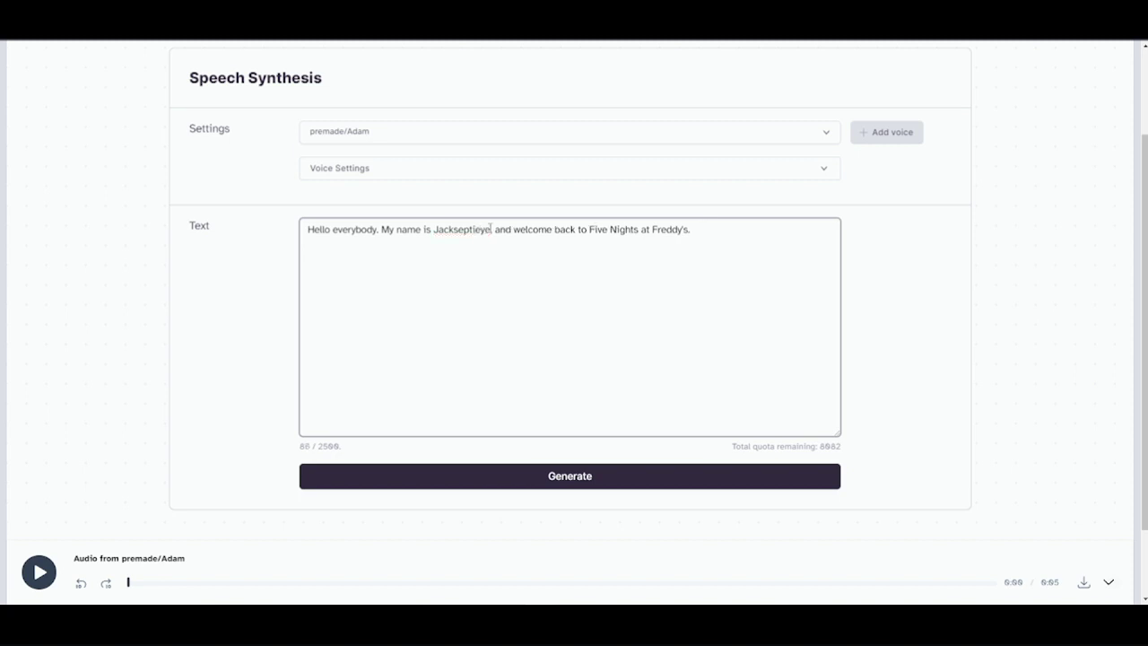
pyautogui.write('k')
pyautogui.click(607, 484)
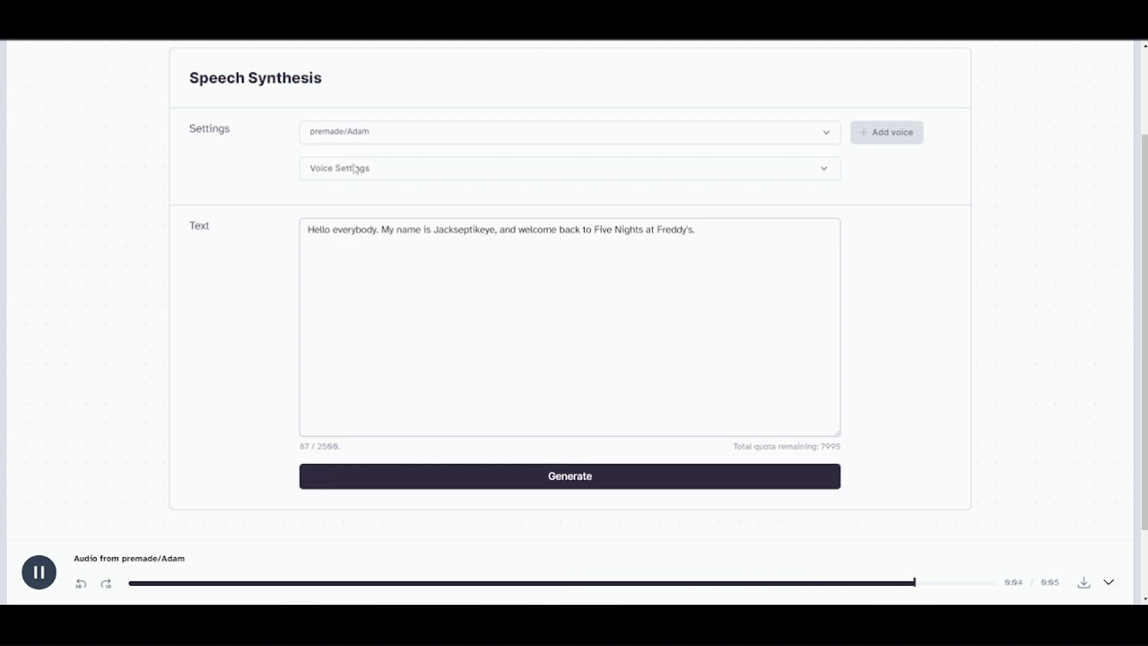
# - Replace the greeting with a short exclamation ending in "Filmora!" and generate its audio with premade/Adam
pyautogui.tripleClick(478, 230)
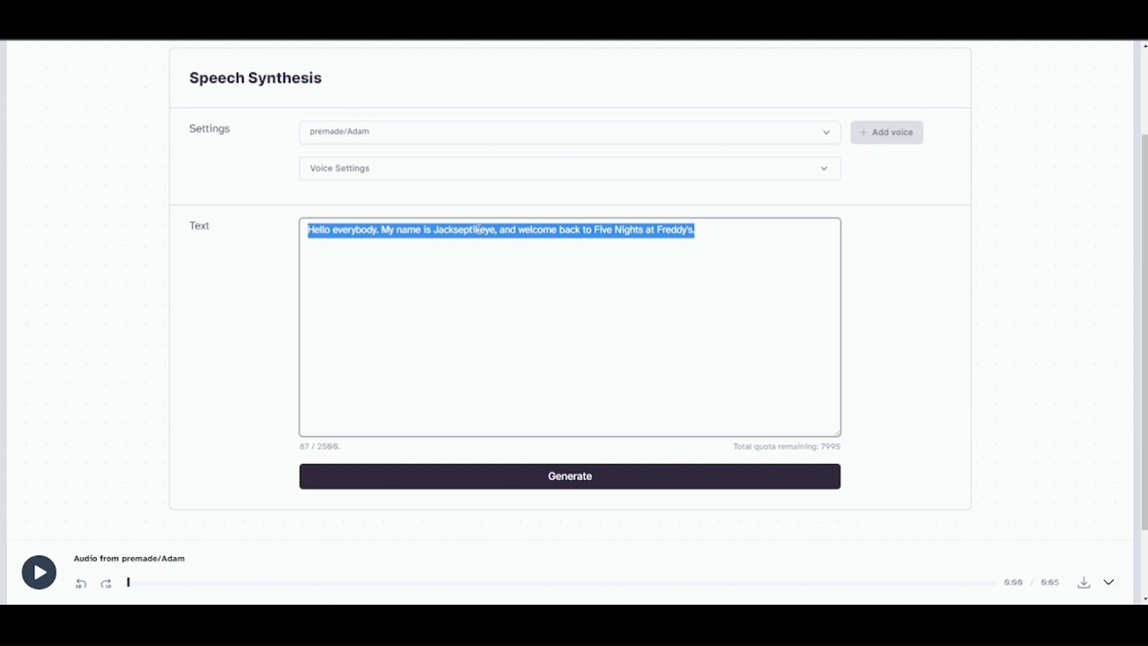
pyautogui.write('Fukc')
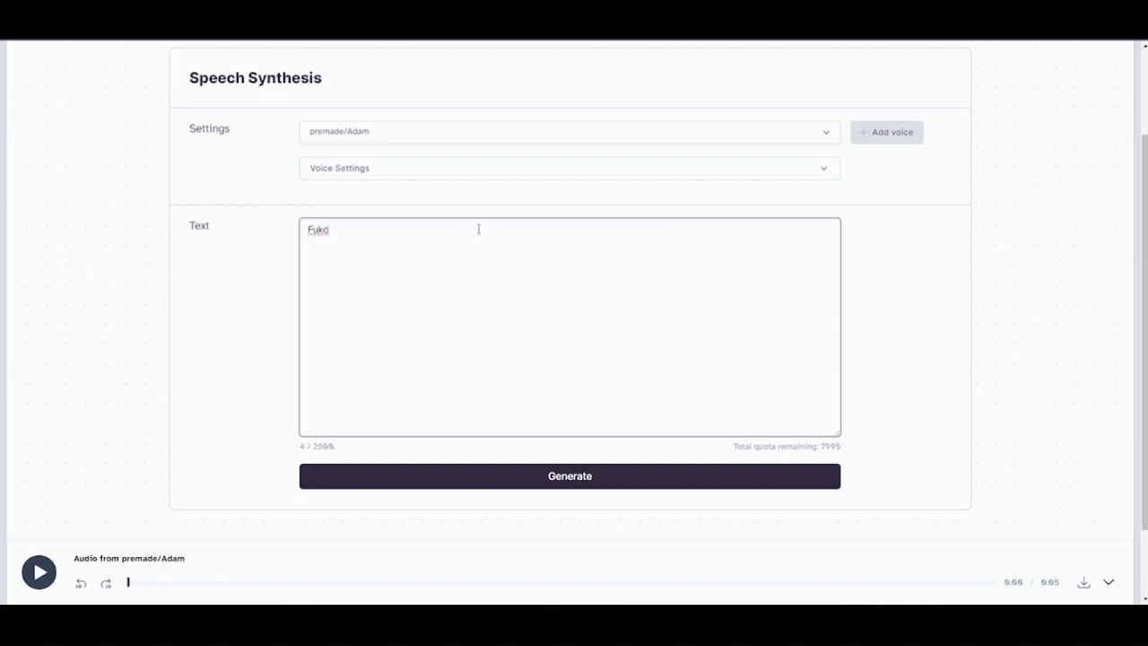
pyautogui.press('BackSpace')
pyautogui.press('BackSpace')
pyautogui.press('BackSpace')
pyautogui.write('ilmors')
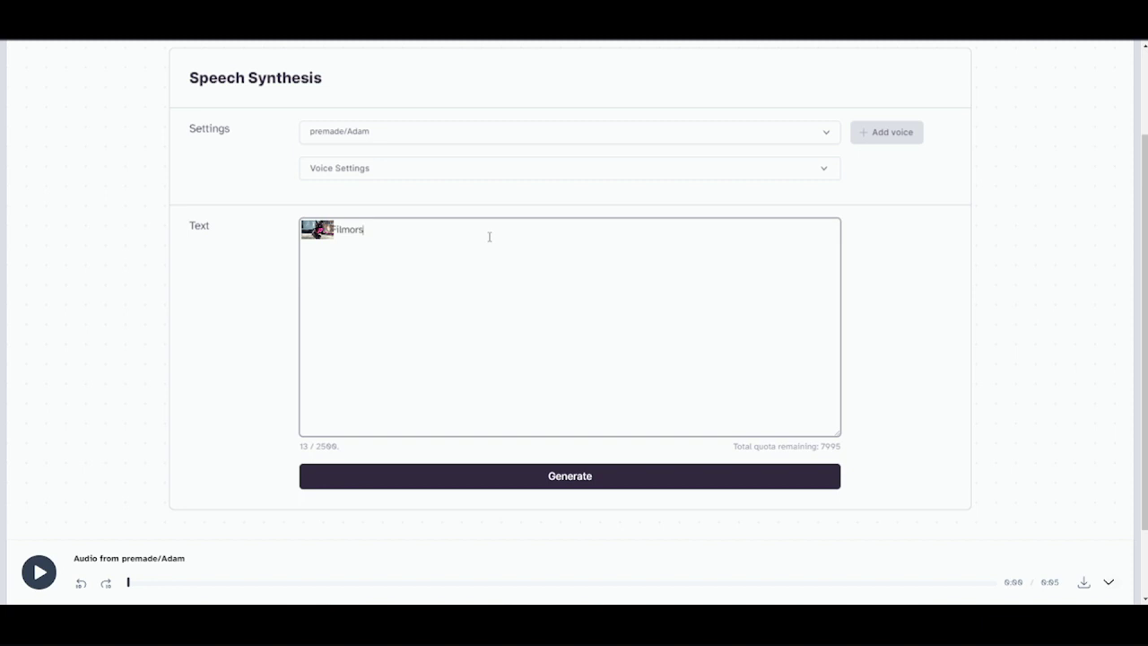
pyautogui.press('BackSpace')
pyautogui.write('A')
pyautogui.press('BackSpace')
pyautogui.write('a!')
pyautogui.click(475, 479)
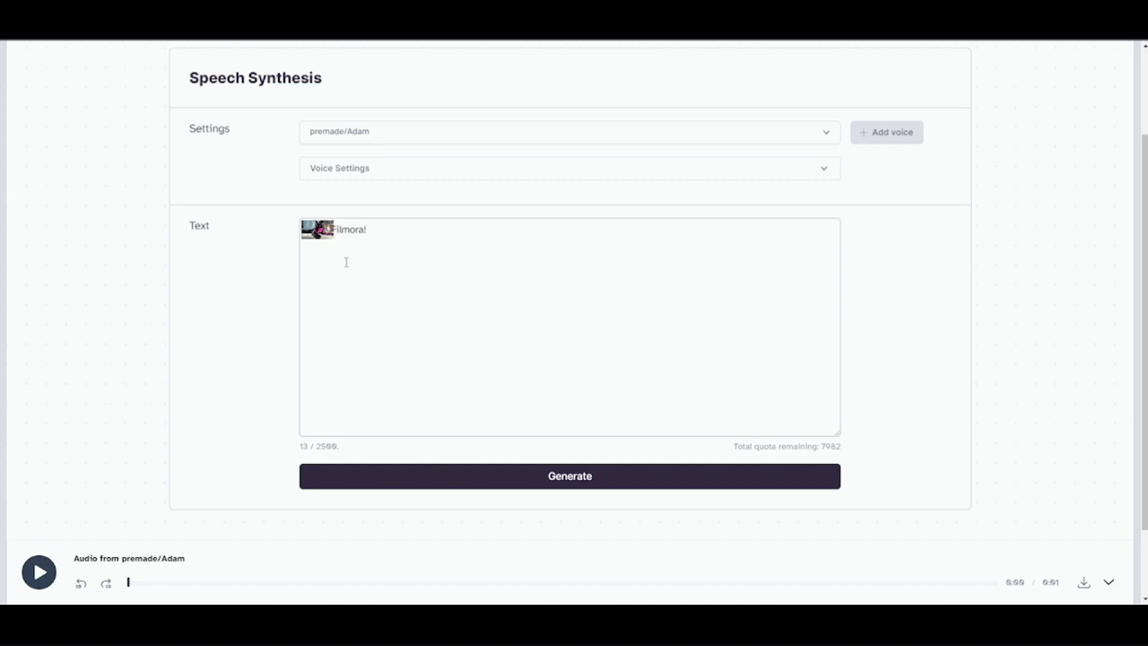
# - Change the exclamation mark after "Filmora" to a question mark and generate the audio
pyautogui.click(399, 232)
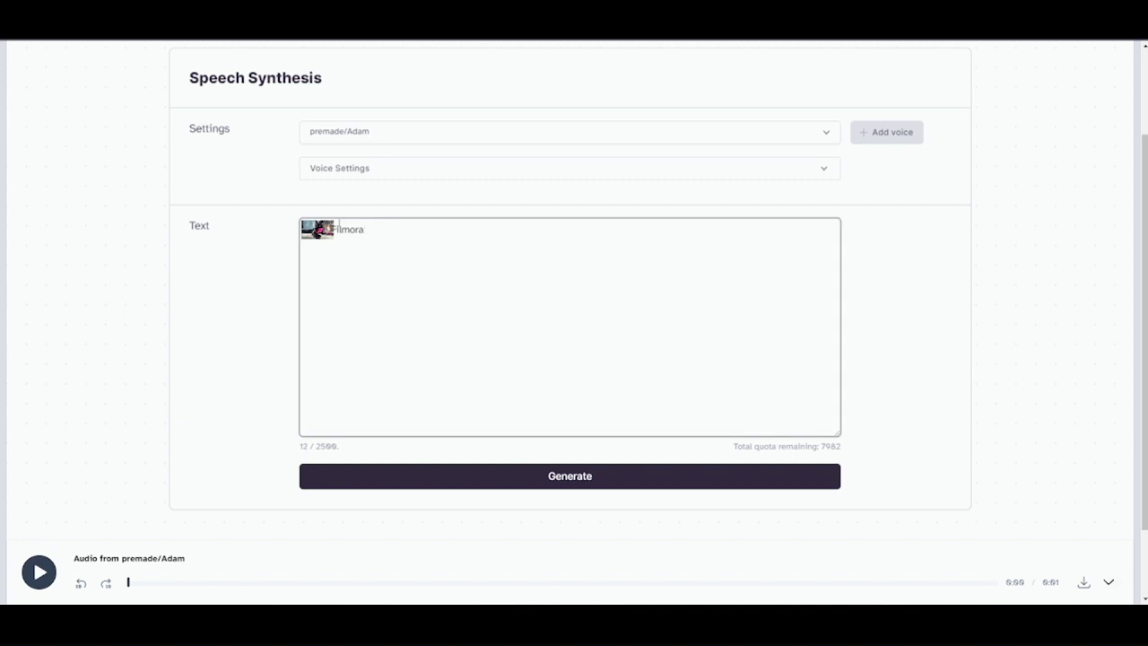
pyautogui.click(433, 487)
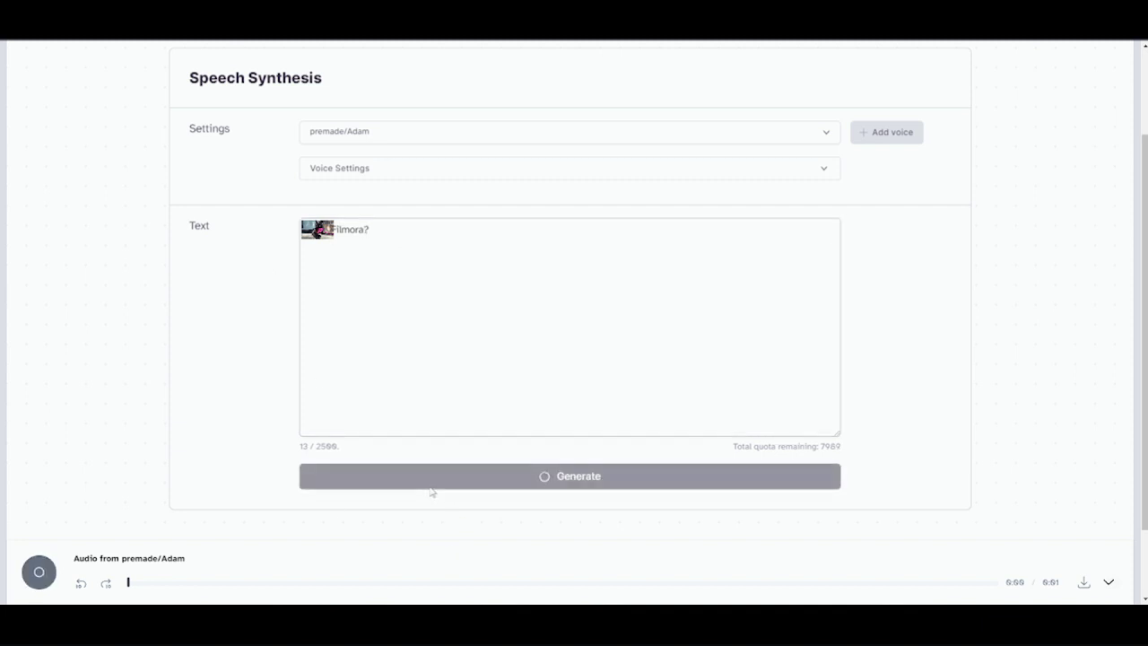
# - Replace the text with "You fall up the stairs and shatter pancreas. What do you do?" and generate its audio
pyautogui.click(375, 235)
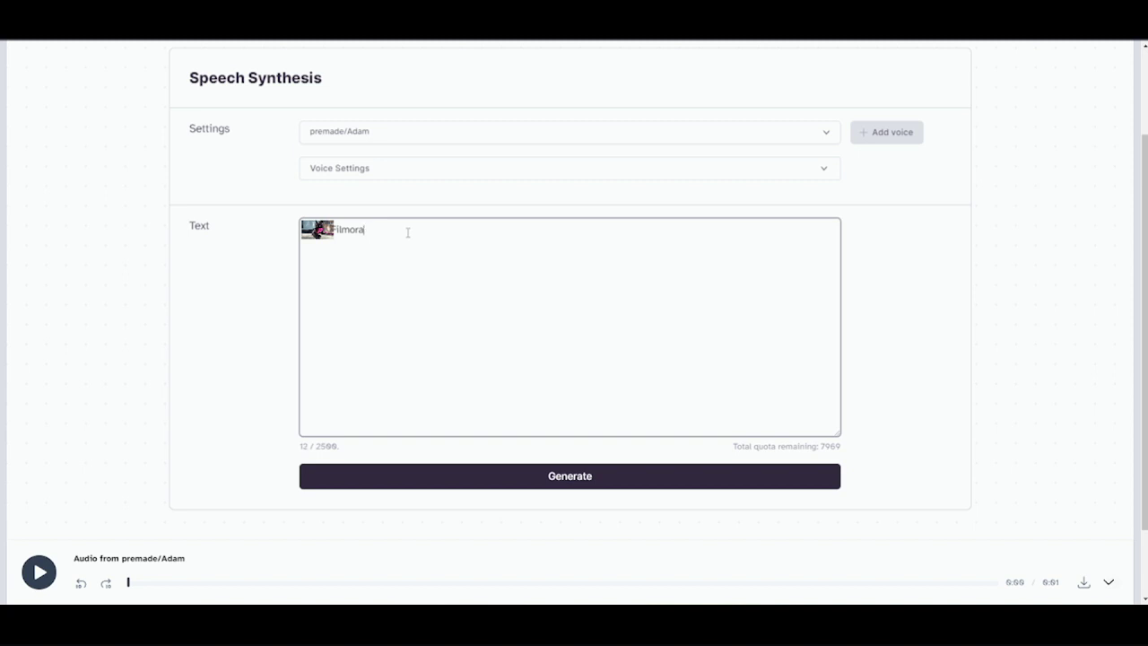
pyautogui.press('BackSpace')
pyautogui.press('BackSpace')
pyautogui.press('BackSpace')
pyautogui.press('BackSpace')
pyautogui.press('BackSpace')
pyautogui.press('BackSpace')
pyautogui.press('BackSpace')
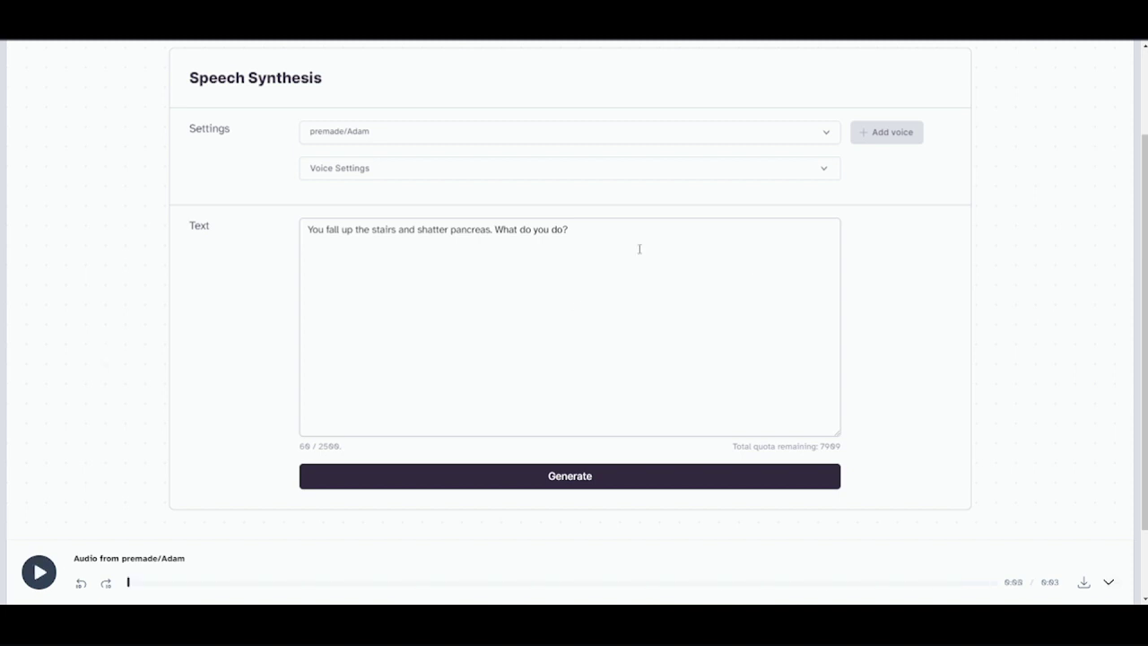
# - Insert "your" before "pancreas" in the stairs text and regenerate the audio
pyautogui.click(447, 229)
pyautogui.write('your')
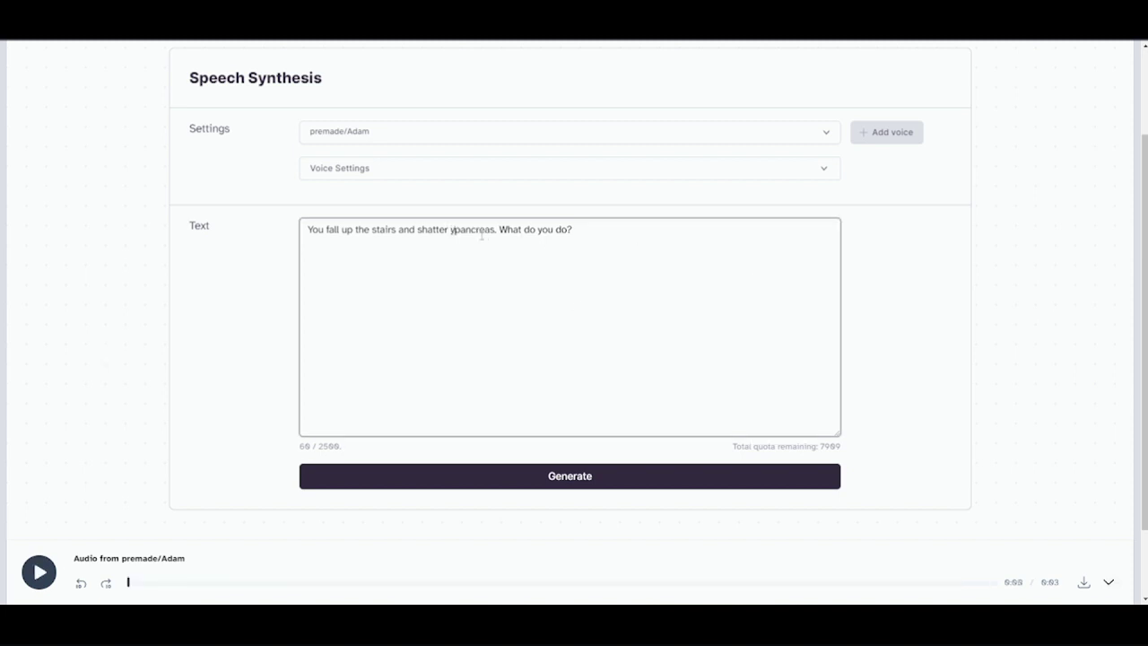
pyautogui.click(533, 492)
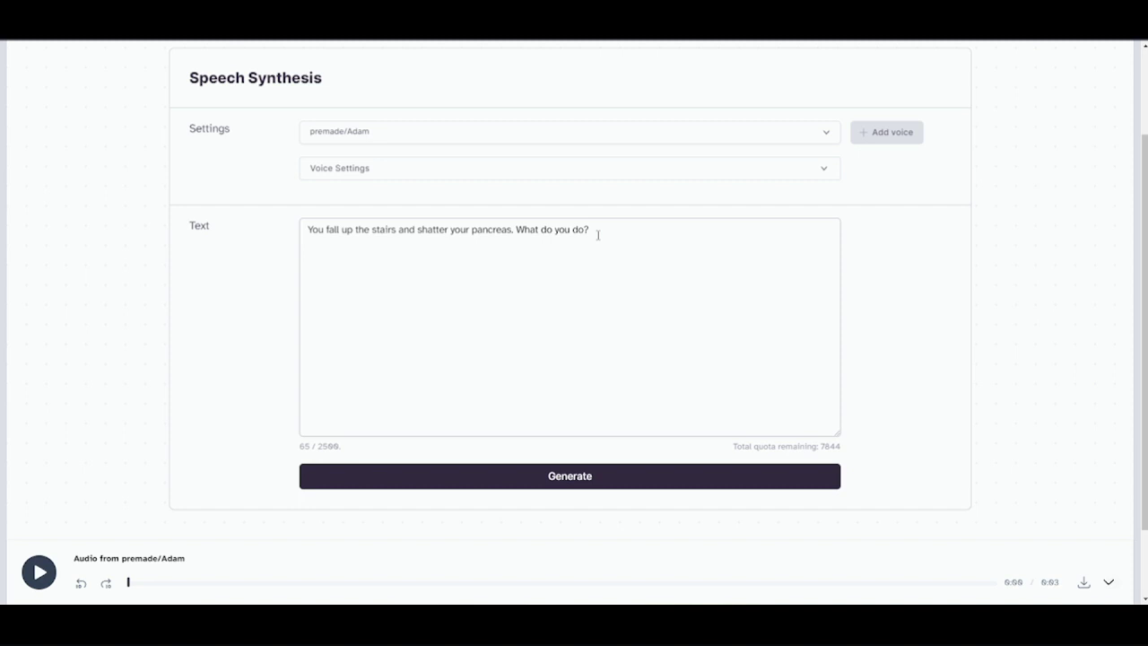
# - Generate the stairs text in all capitals, and once more with the sentences ending in "PANCREAS!" and "DO!?"
pyautogui.click(607, 477)
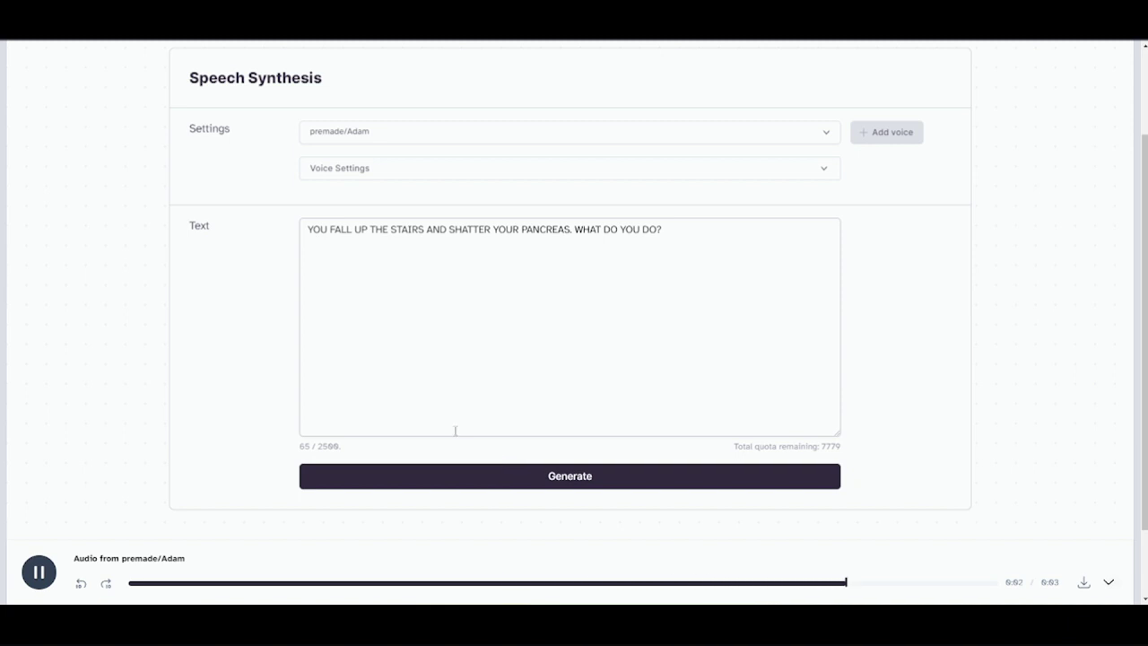
pyautogui.click(569, 481)
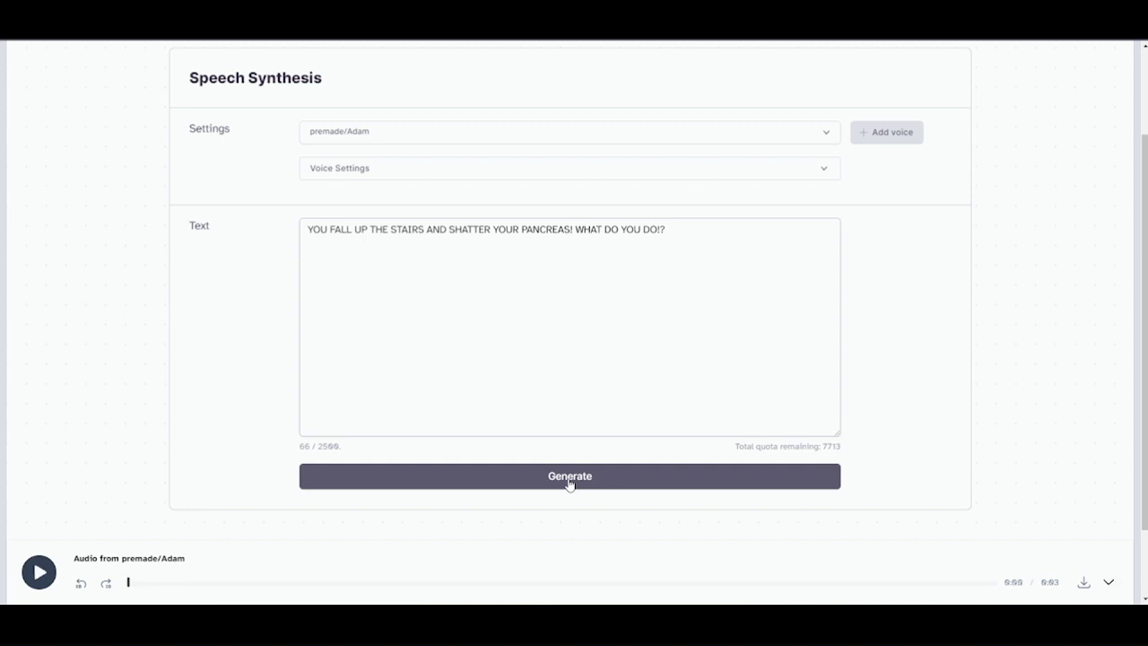
# - Switch to the premade/Bella voice and generate the audio of the capitalized stairs text
pyautogui.click(366, 138)
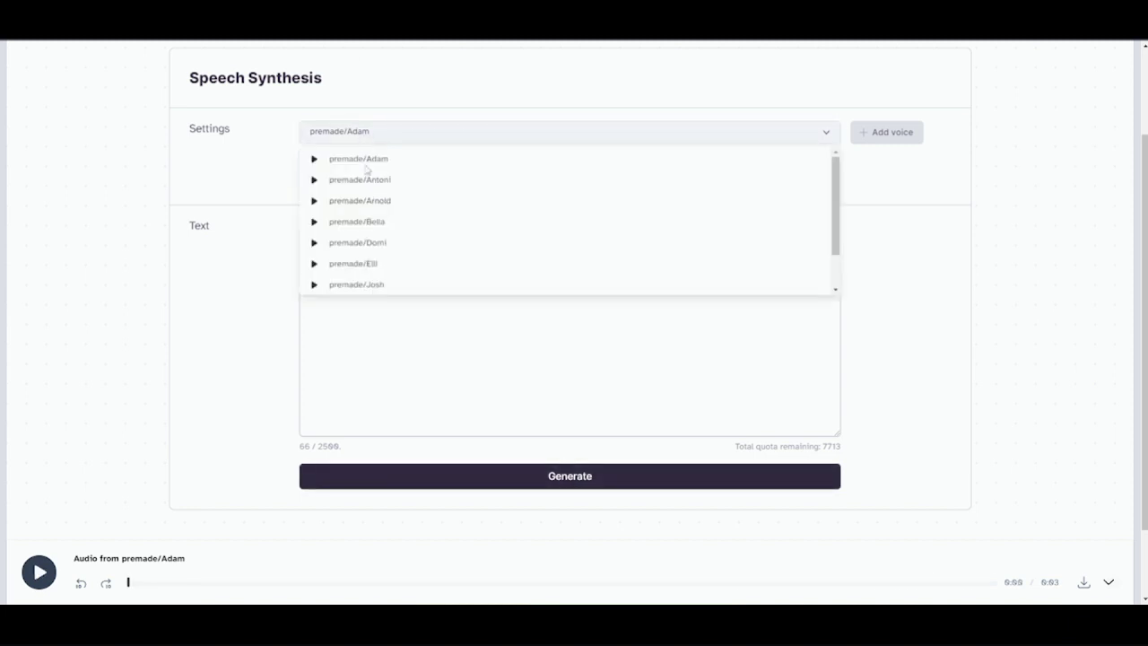
pyautogui.click(385, 222)
pyautogui.click(521, 478)
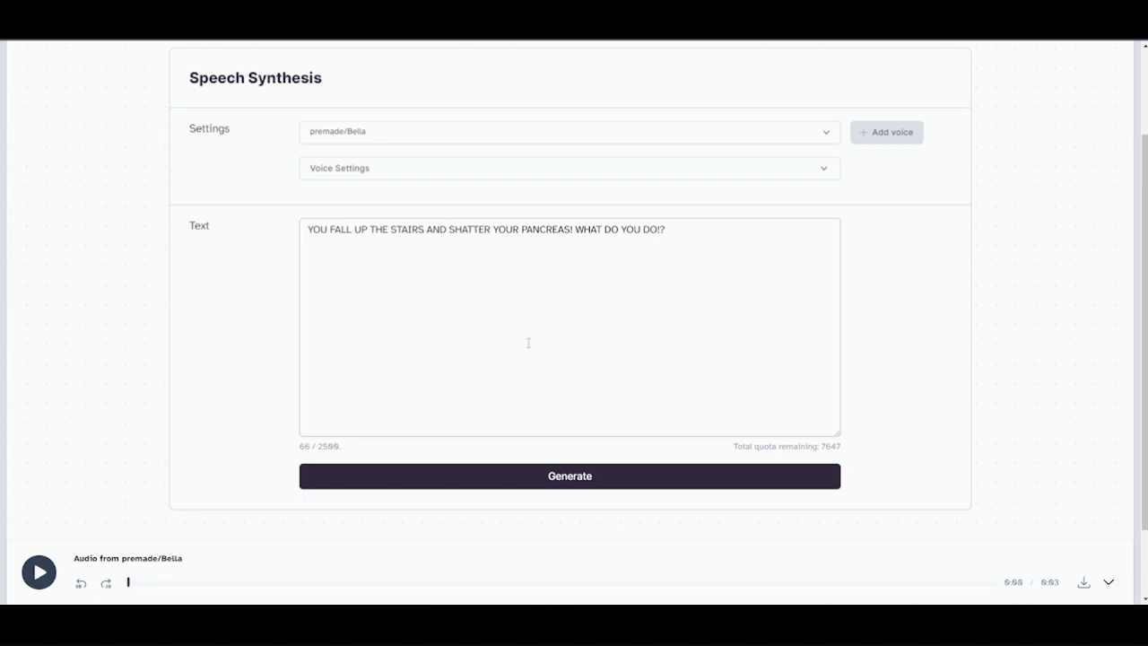
# - Change the voice to premade/Rachel and generate the capitalized stairs text's audio
pyautogui.click(395, 134)
pyautogui.scroll(-1, 407, 270)
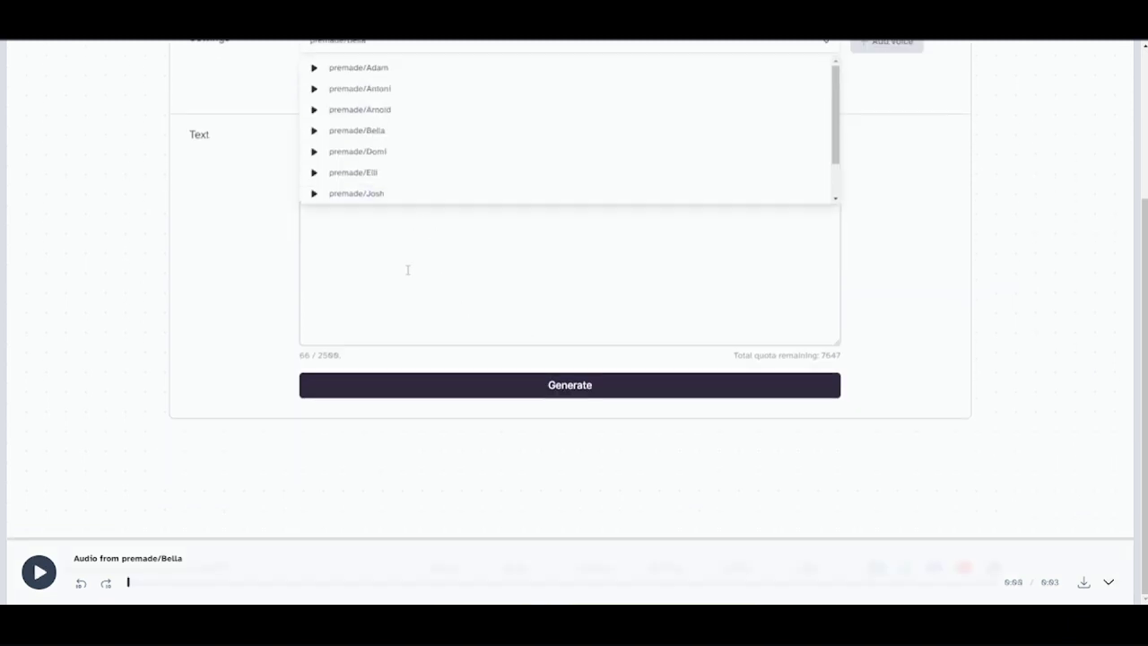
pyautogui.scroll(3, 408, 270)
pyautogui.scroll(-2, 402, 311)
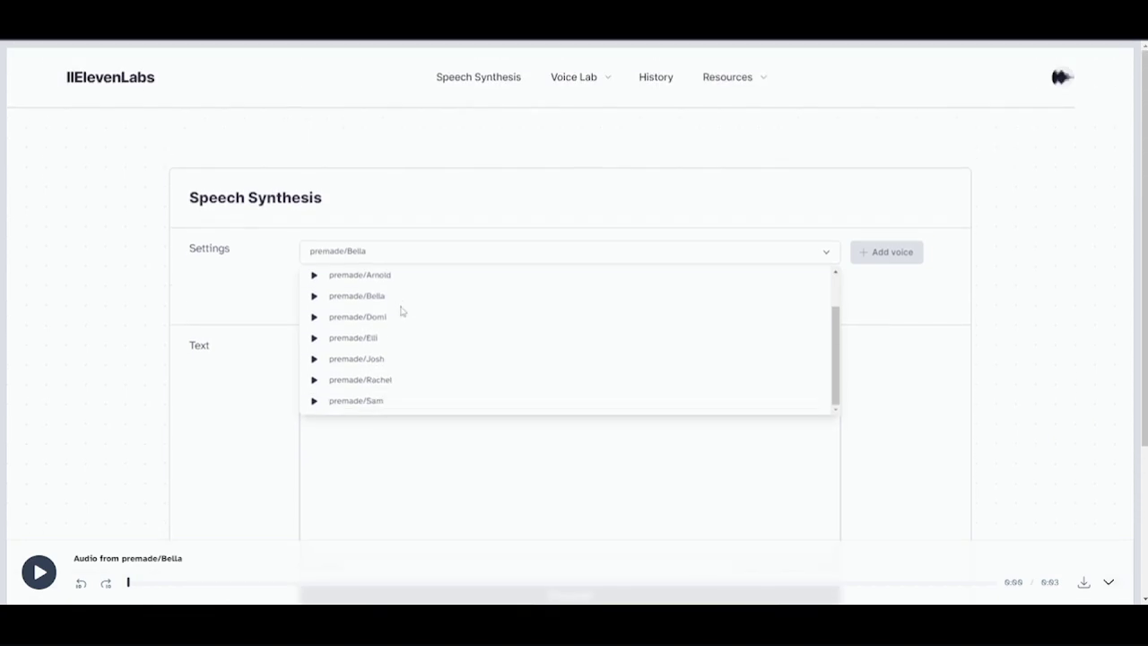
pyautogui.click(388, 380)
pyautogui.scroll(-1, 358, 430)
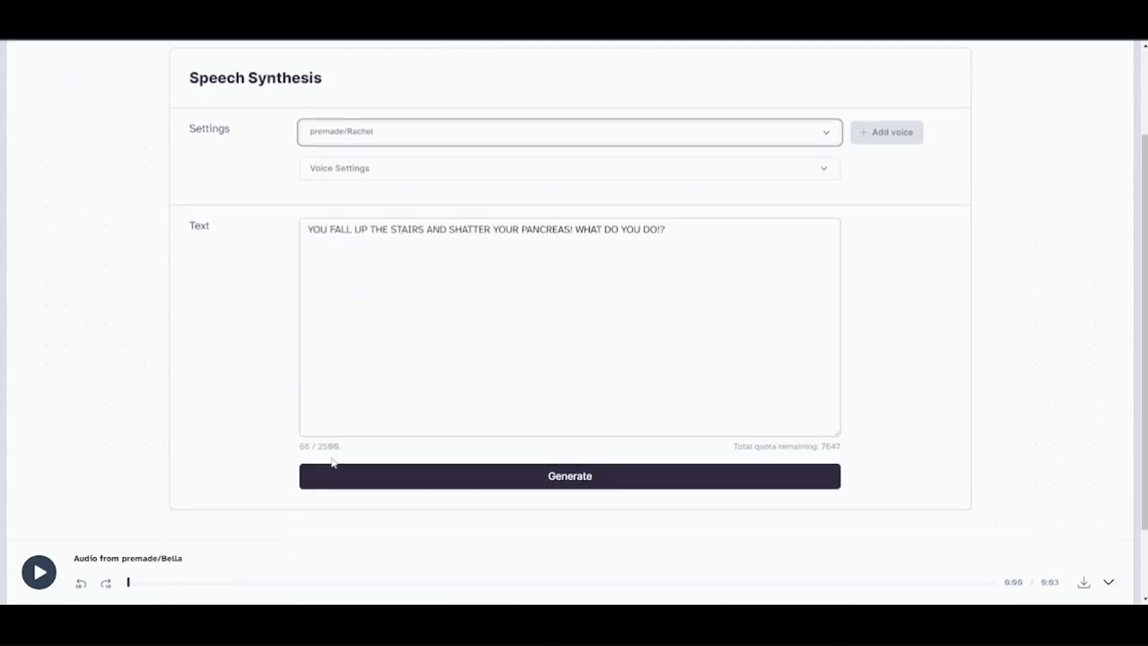
pyautogui.click(332, 467)
pyautogui.scroll(1, 171, 403)
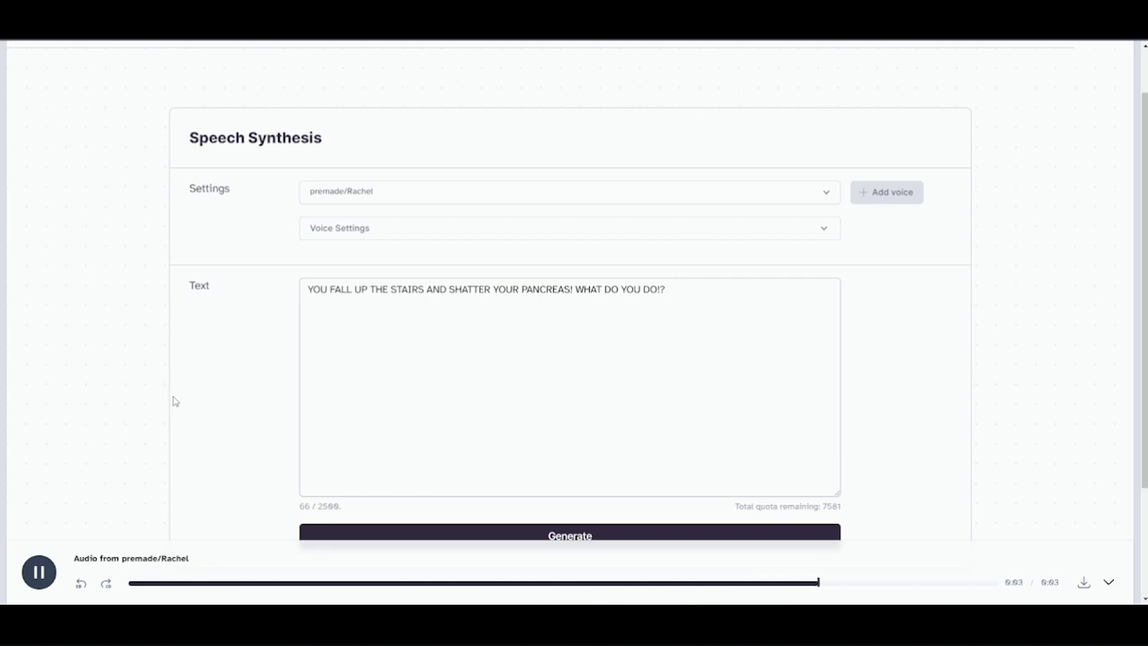
# - Replace the stairs text with a "Hey everyone!" greeting from the diamond minecart
pyautogui.tripleClick(645, 287)
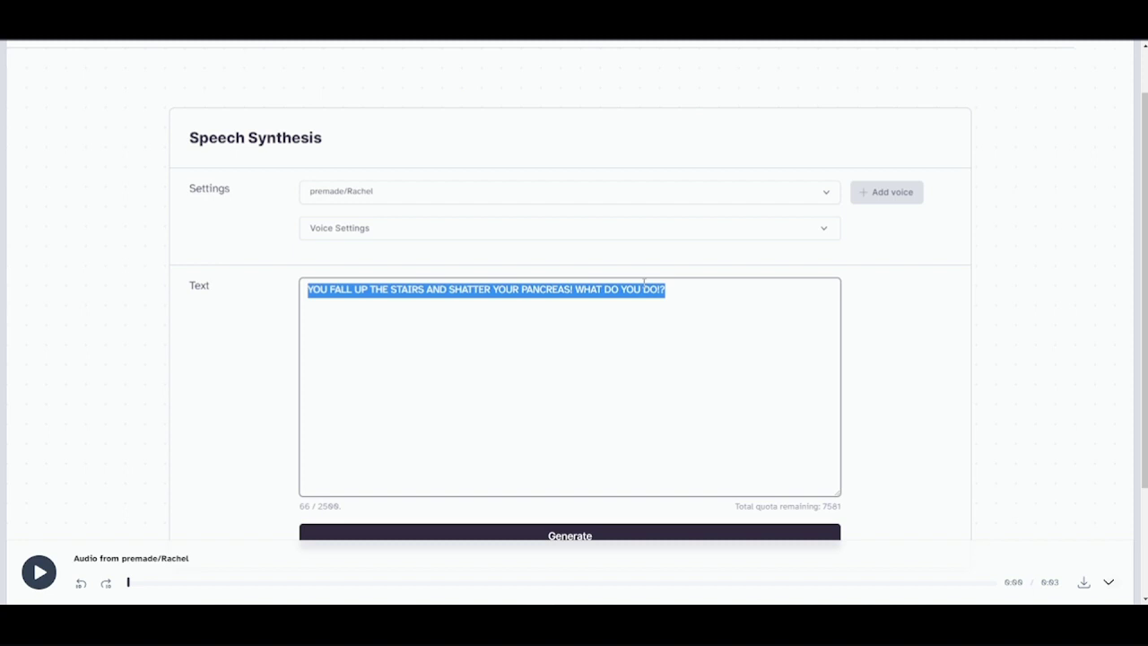
pyautogui.write('Hey')
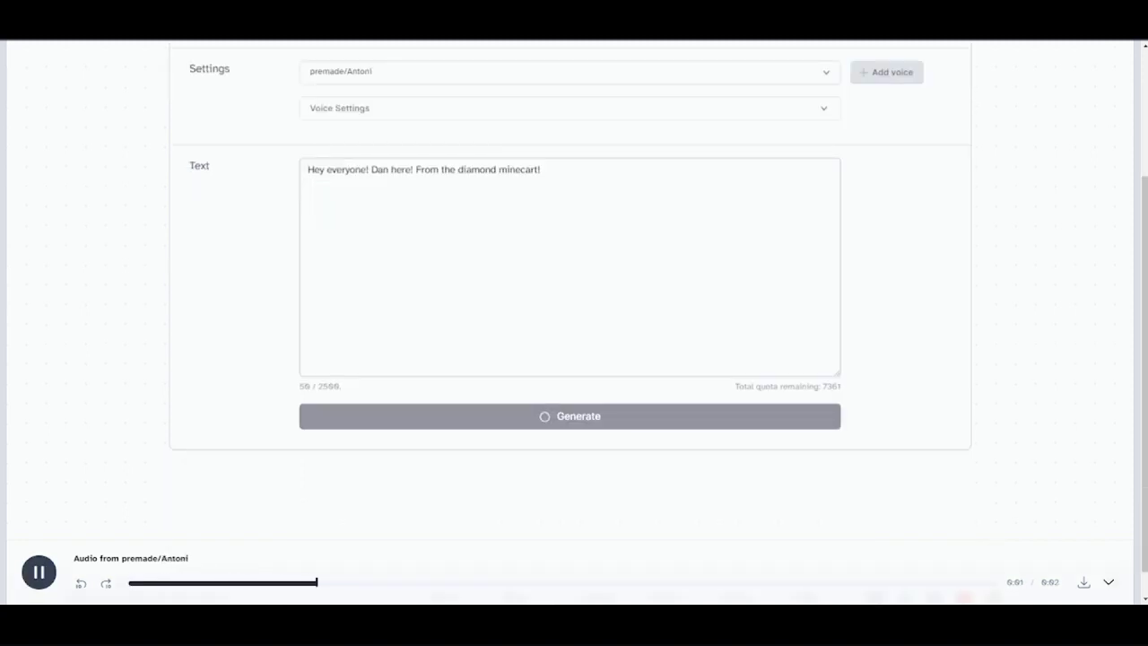
# - Lower both Stability and Clarity + Similarity Enhancement to their minimum in the premade/Antoni voice settings
pyautogui.scroll(1, 493, 266)
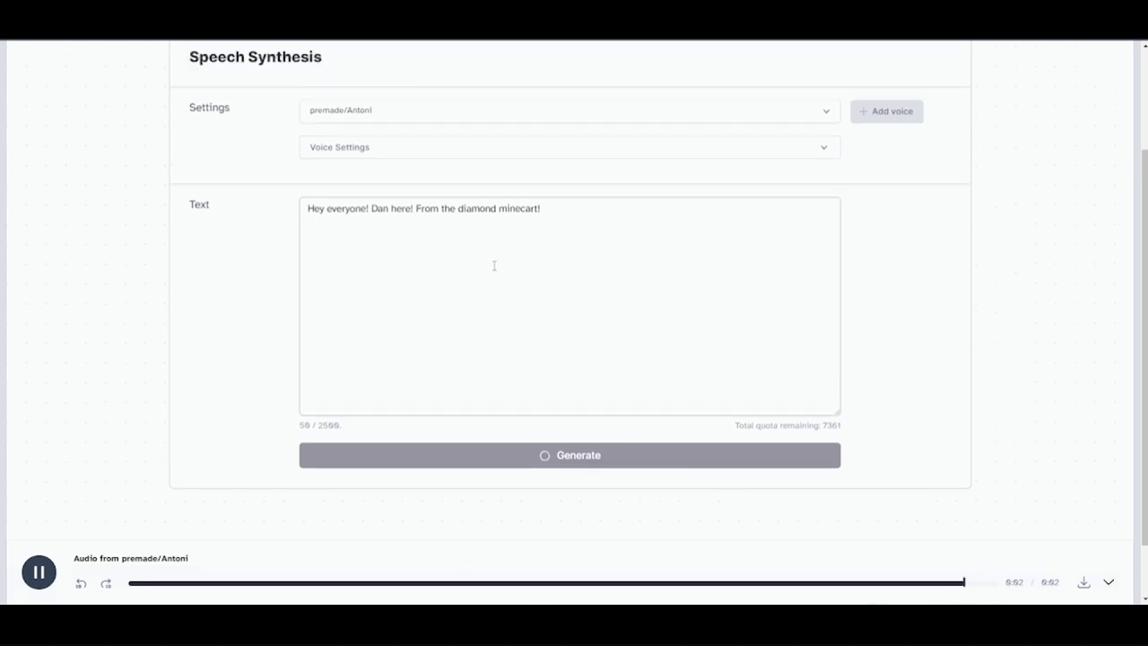
pyautogui.scroll(3, 493, 265)
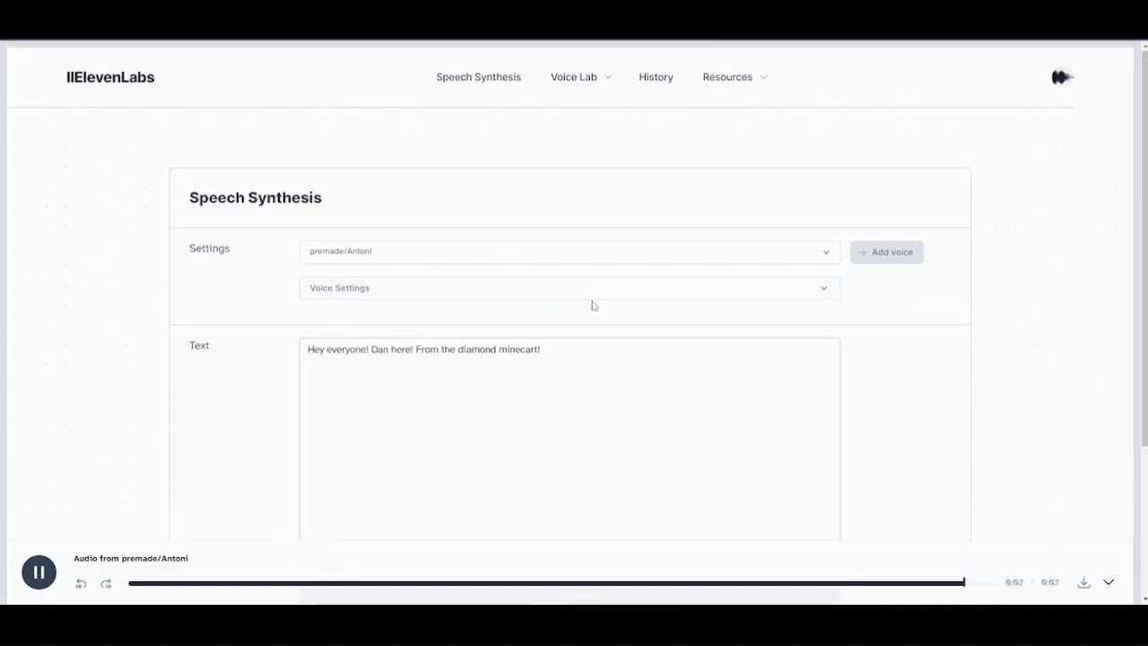
pyautogui.click(596, 295)
pyautogui.moveTo(385, 332); pyautogui.dragTo(343, 325)
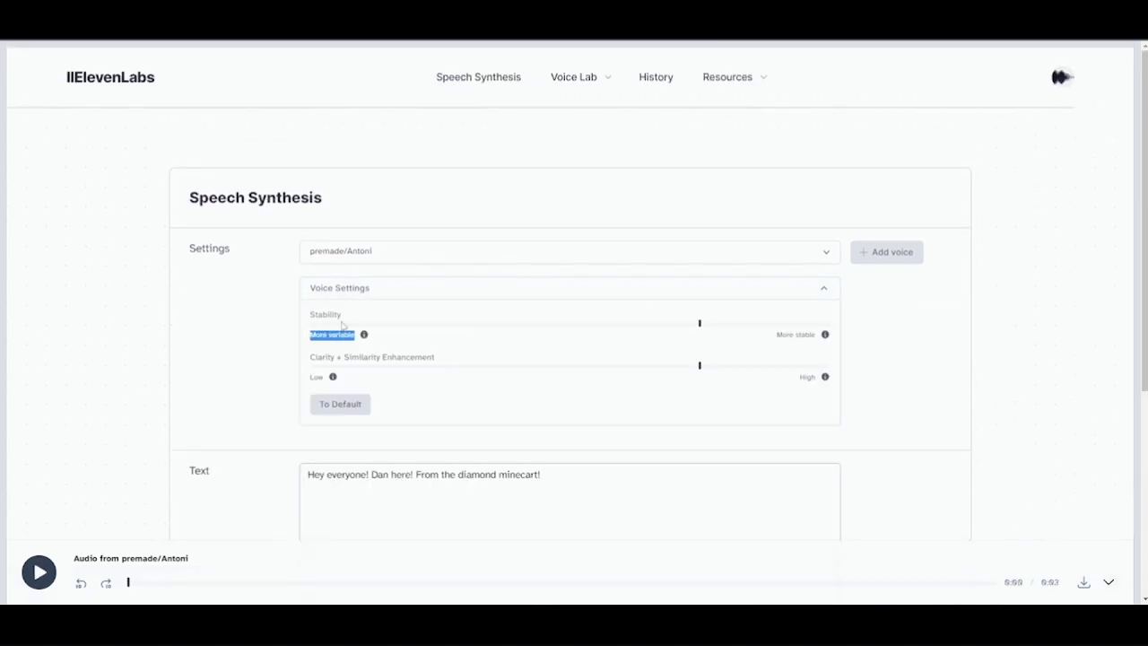
pyautogui.click(343, 325)
pyautogui.moveTo(705, 331); pyautogui.dragTo(213, 340)
pyautogui.moveTo(705, 369); pyautogui.dragTo(238, 372)
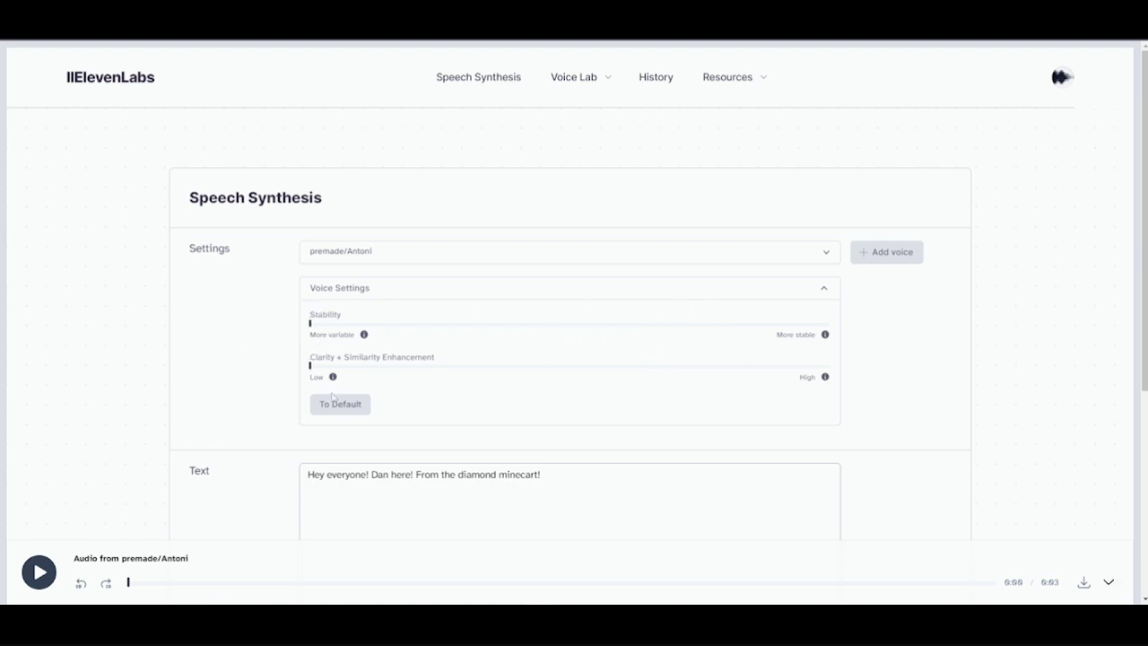
pyautogui.click(833, 300)
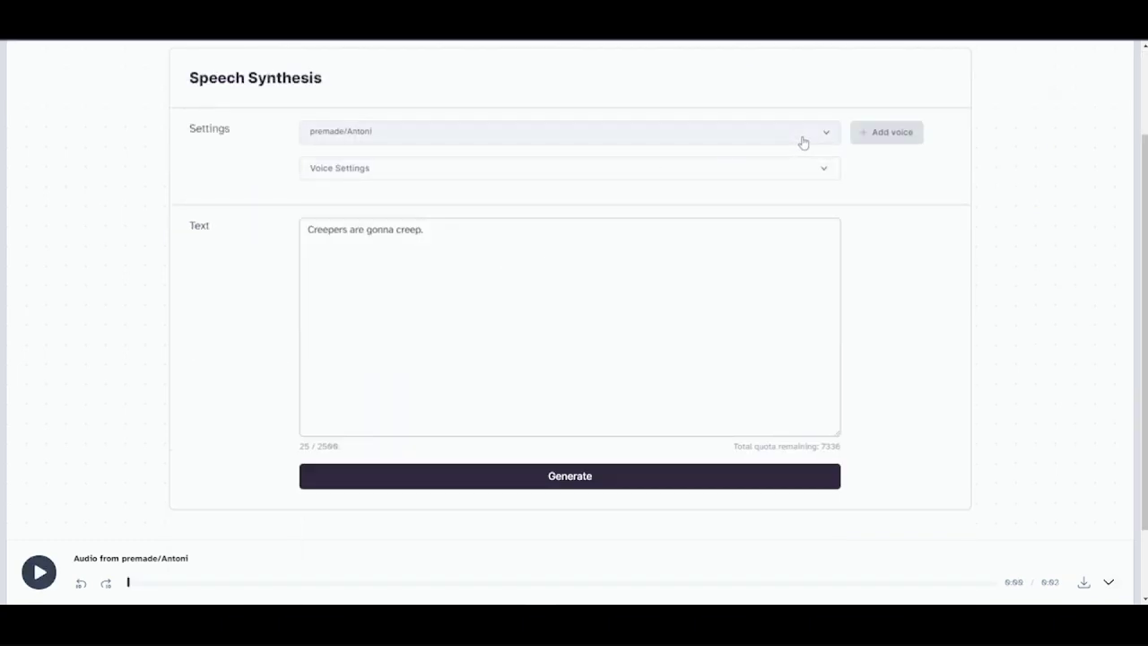
# - Raise Clarity + Similarity Enhancement to its maximum and generate the "Creepers are gonna creep." audio
pyautogui.click(822, 167)
pyautogui.moveTo(324, 262)
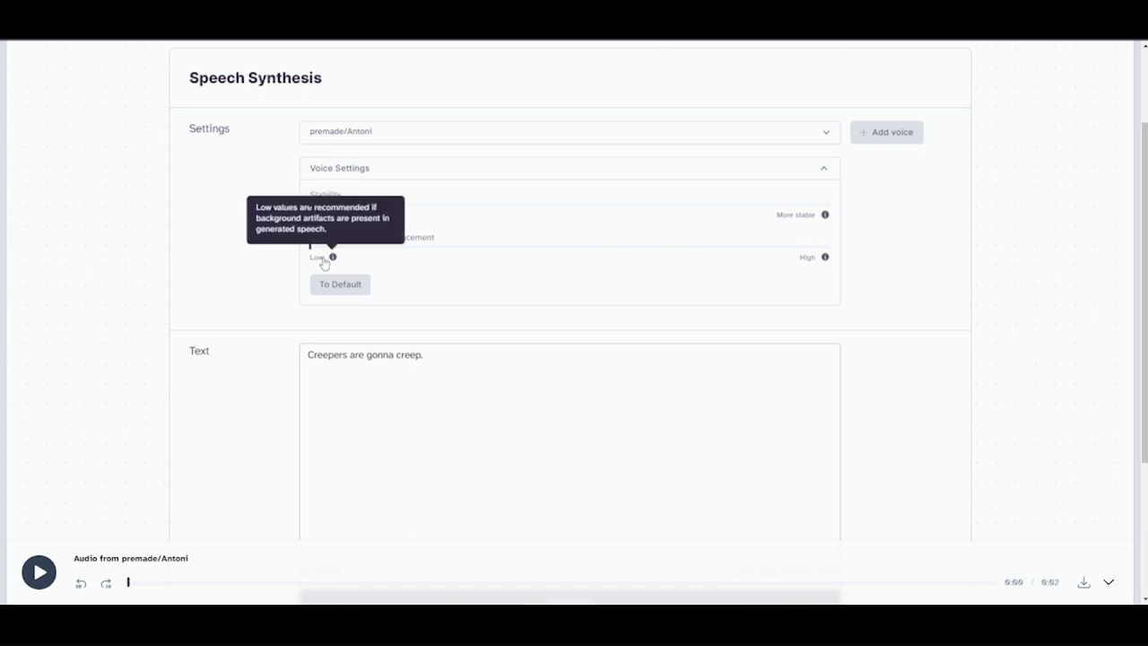
pyautogui.moveTo(311, 250); pyautogui.dragTo(881, 243)
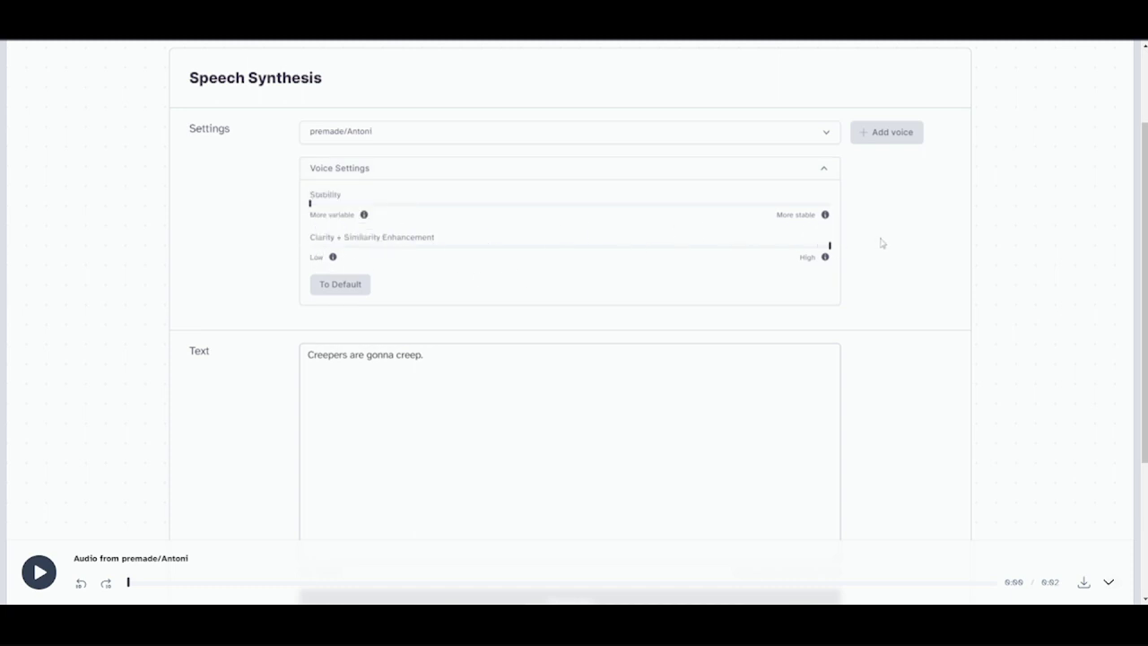
pyautogui.click(822, 168)
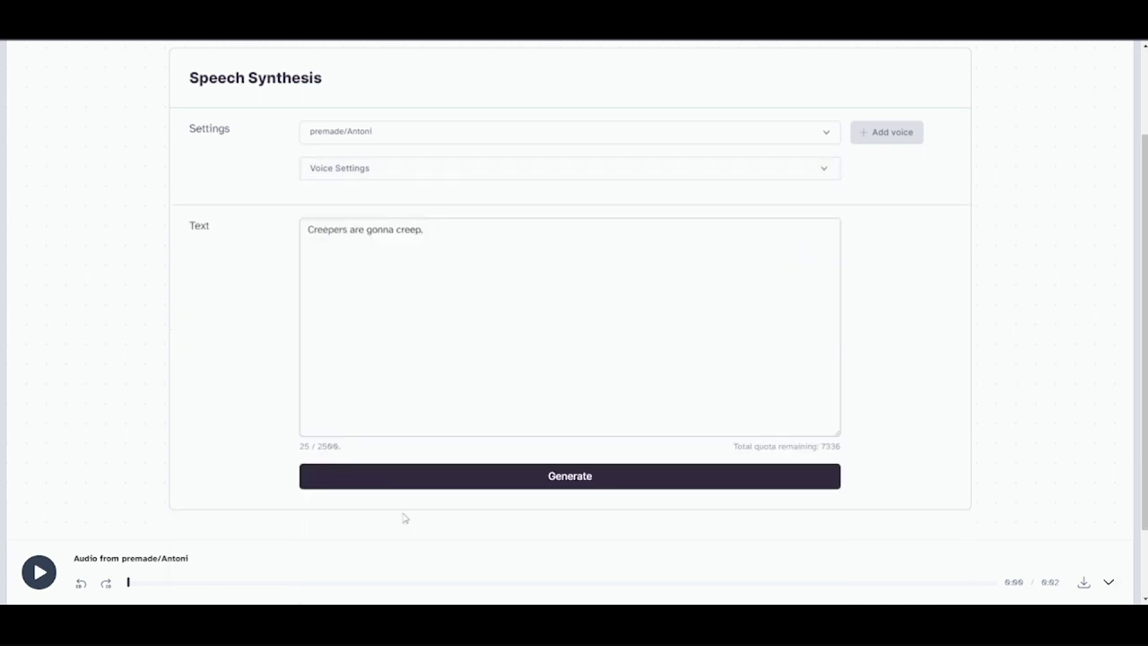
pyautogui.click(400, 482)
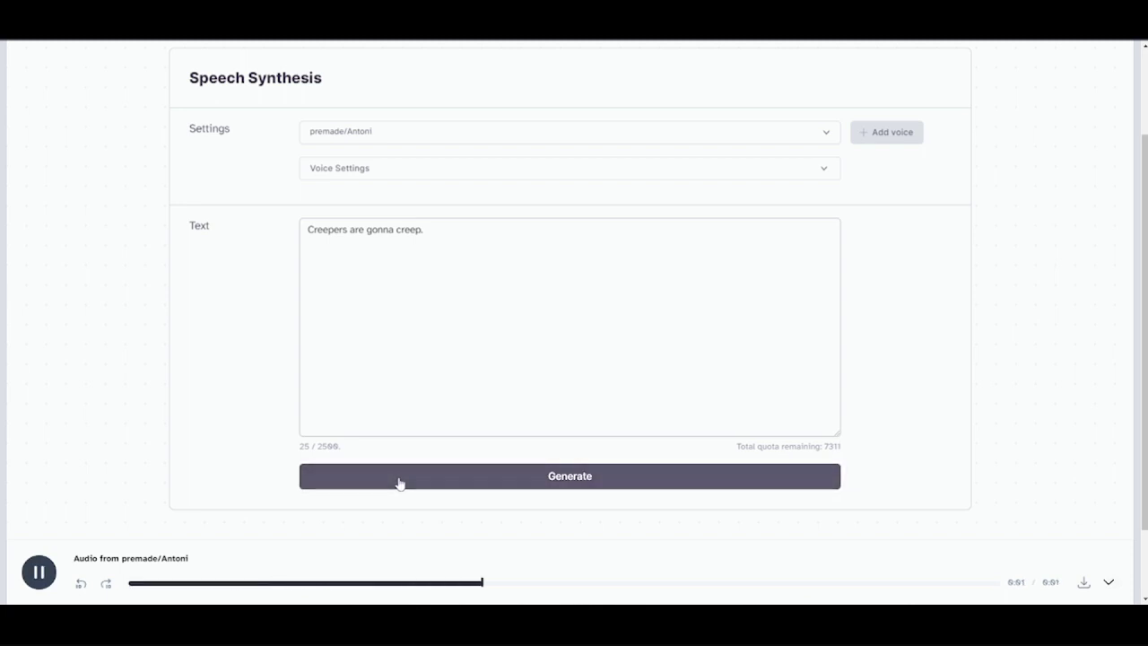
# - Set Stability to its maximum and Clarity + Similarity Enhancement to 0%, and regenerate the creepers audio
pyautogui.click(820, 173)
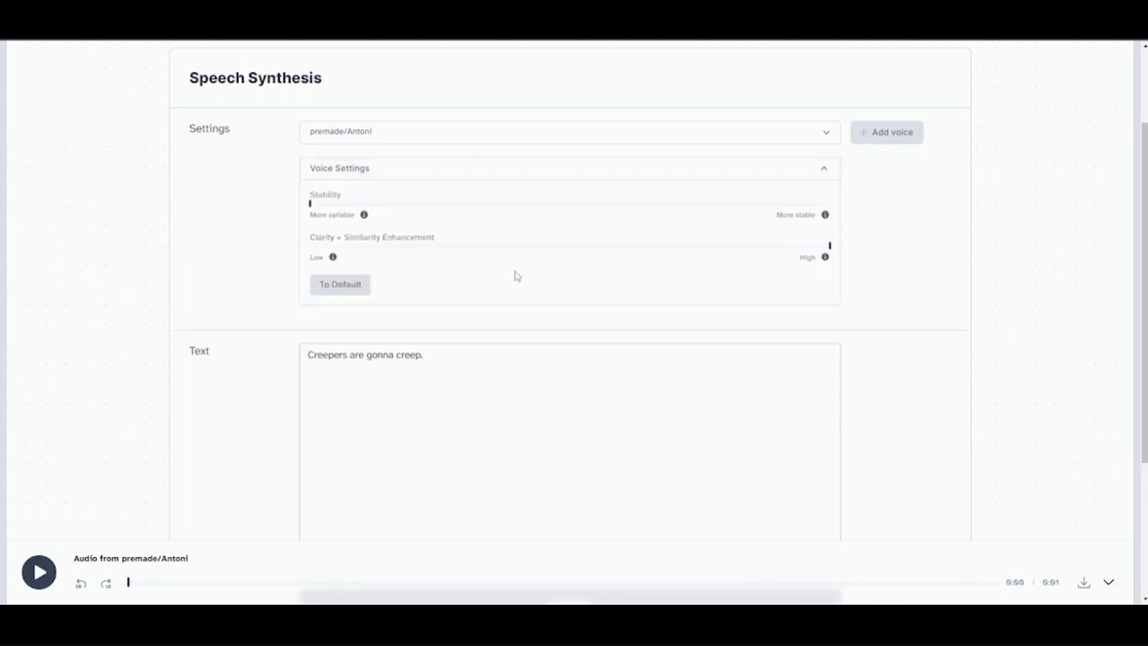
pyautogui.moveTo(311, 208)
pyautogui.moveTo(311, 208); pyautogui.dragTo(874, 213)
pyautogui.moveTo(829, 248); pyautogui.dragTo(260, 283)
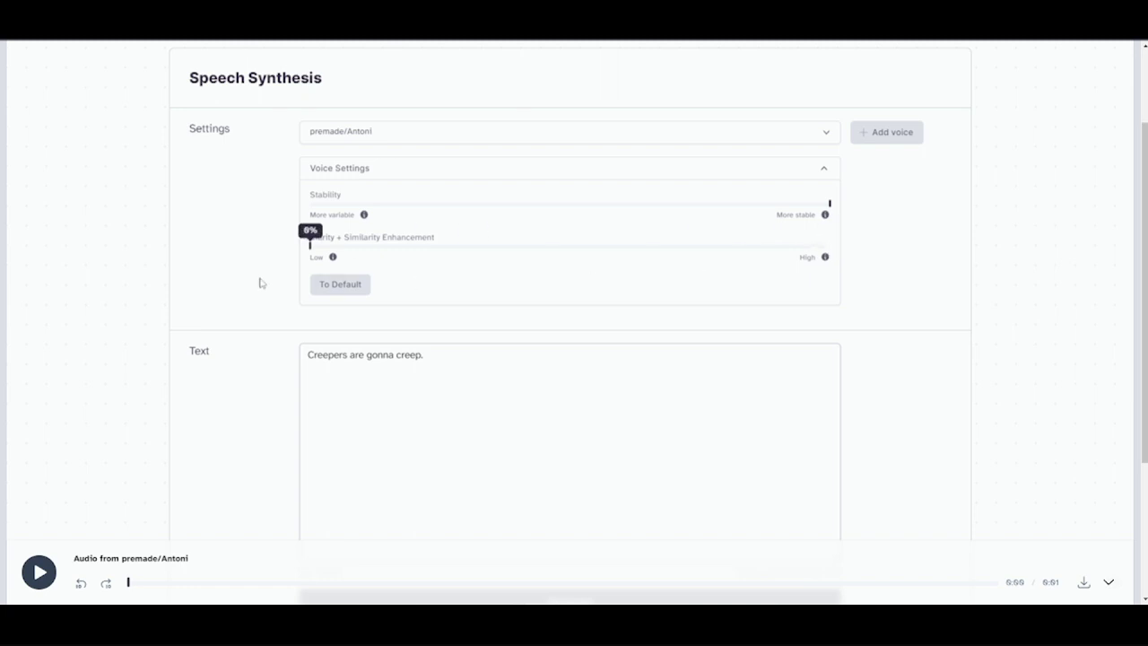
pyautogui.click(825, 169)
pyautogui.click(424, 489)
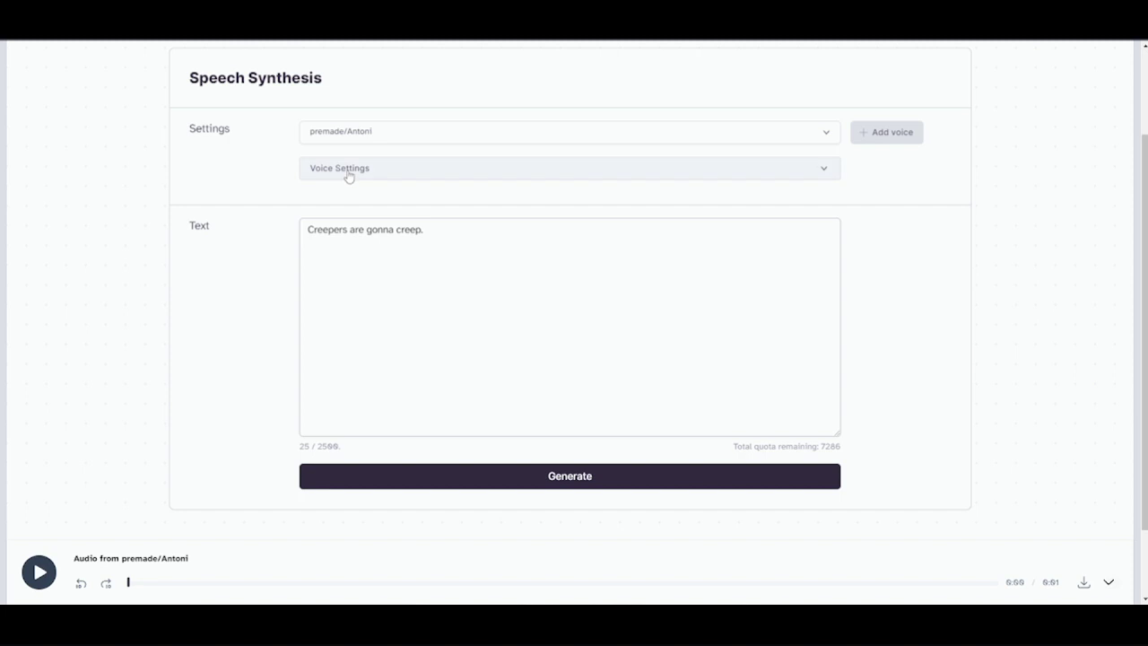
# - Replace the text with "I am stupid." and generate its audio with the premade/Bella voice
pyautogui.click(469, 259)
pyautogui.hotkey('ctrl', 'a')
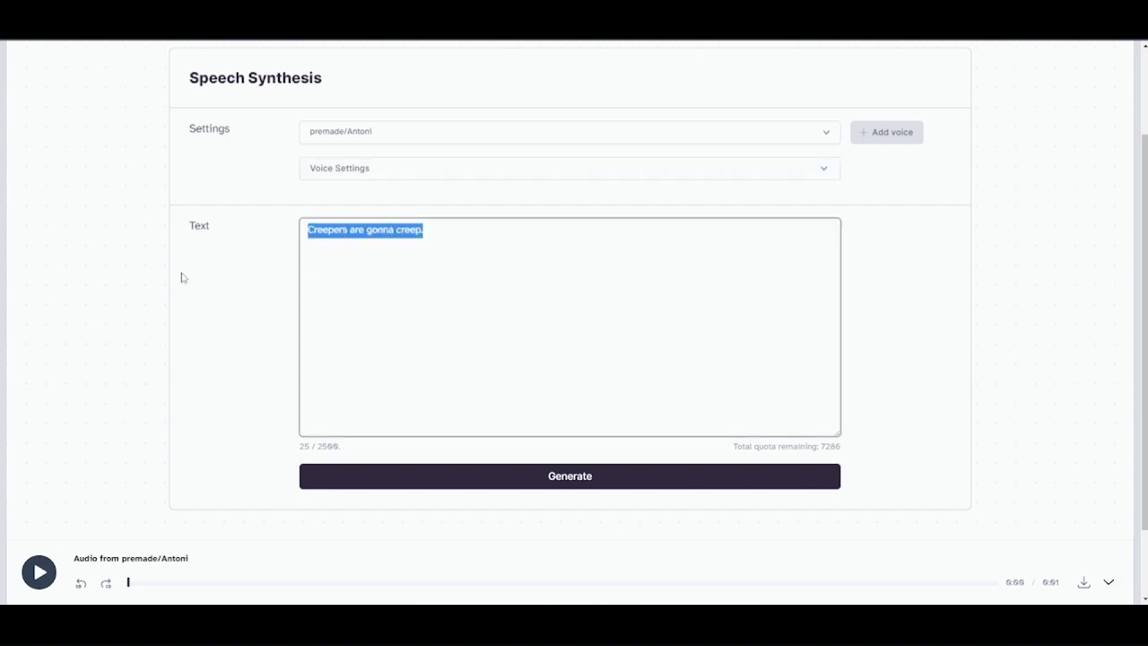
pyautogui.write('I am sup')
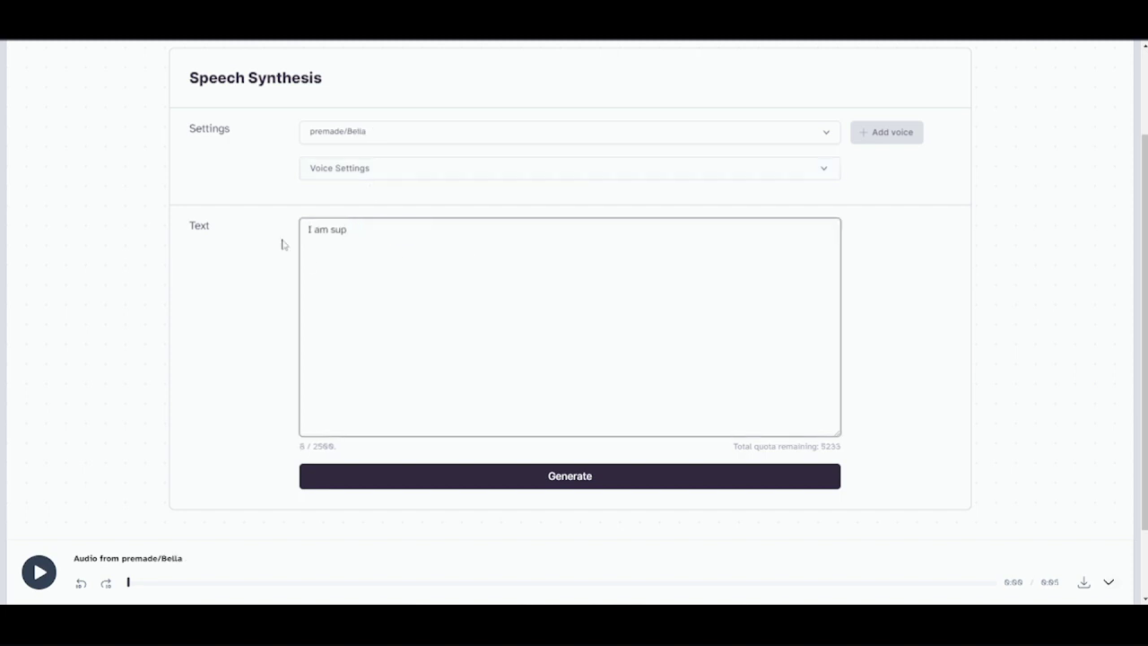
pyautogui.write('id.')
pyautogui.click(333, 229)
pyautogui.write('t')
pyautogui.press('BackSpace')
pyautogui.write('t')
pyautogui.click(579, 489)
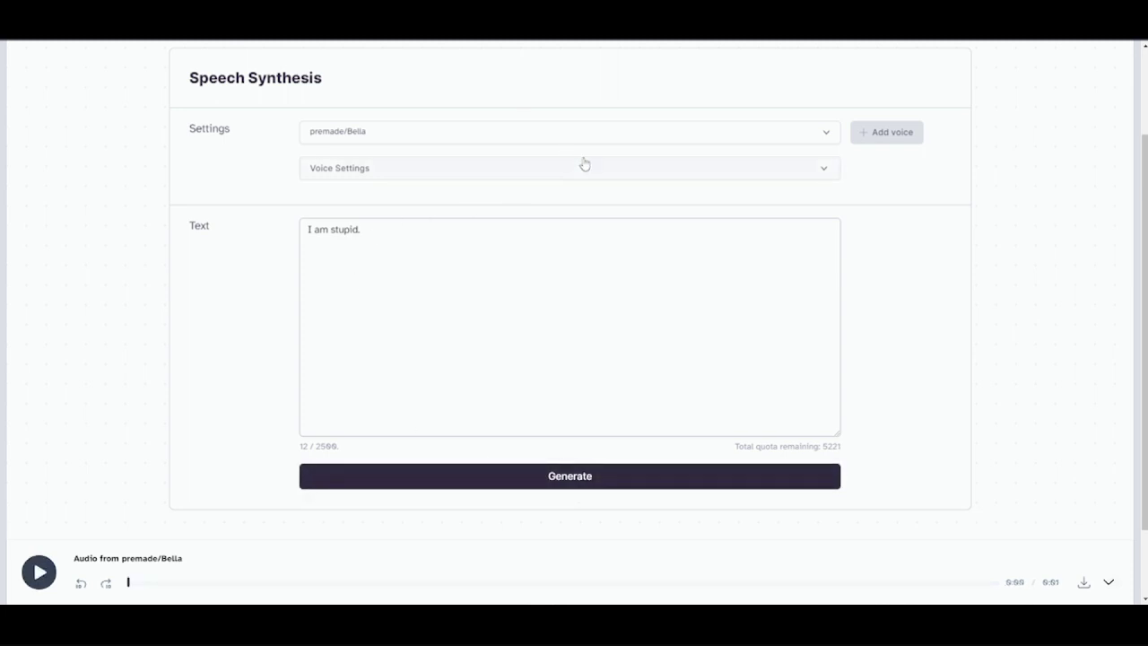
# - Switch the voice to premade/Adam and generate the audio of "I am stupid."
pyautogui.click(361, 136)
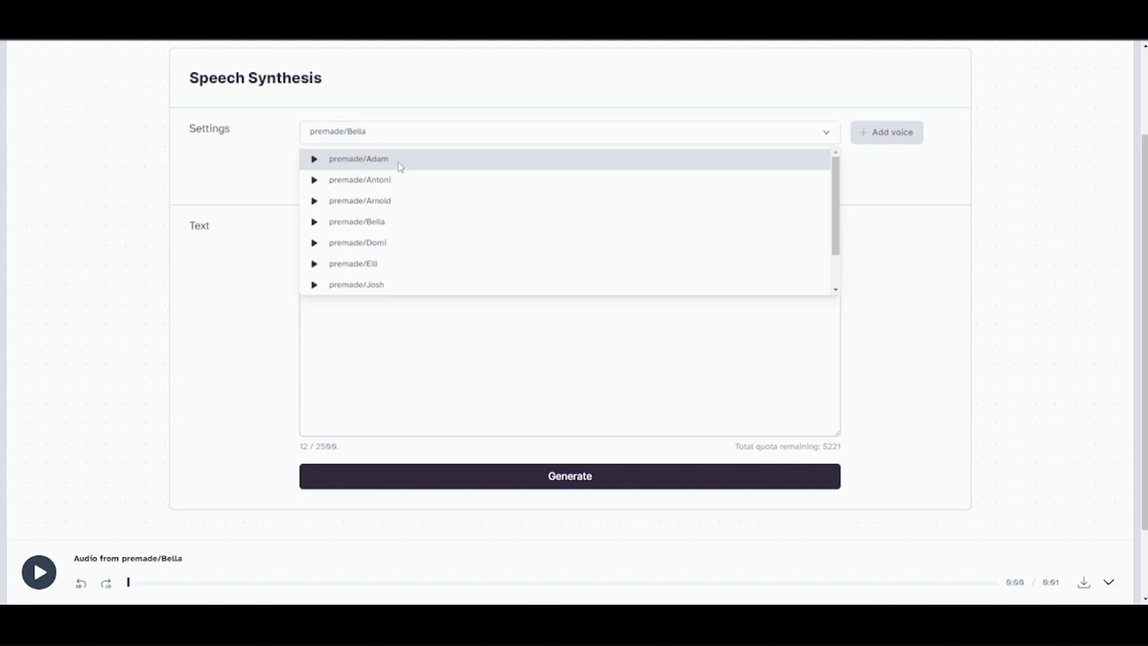
pyautogui.click(400, 160)
pyautogui.click(574, 480)
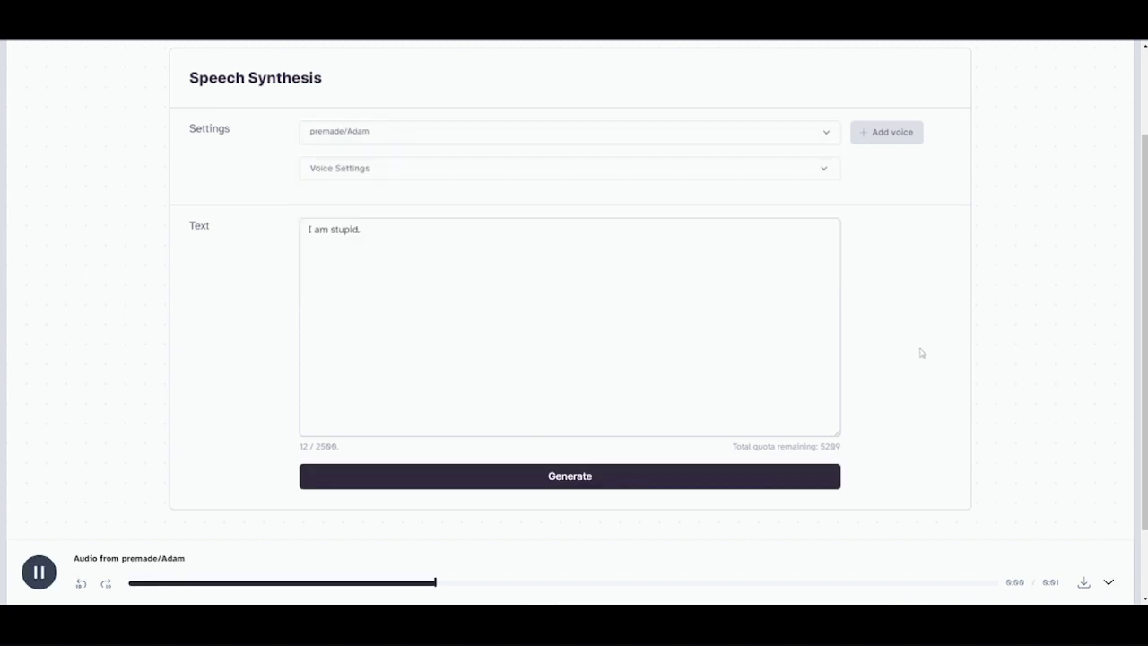
# - Append "I am an idiot." to the text and generate the audio with premade/Adam
pyautogui.click(414, 239)
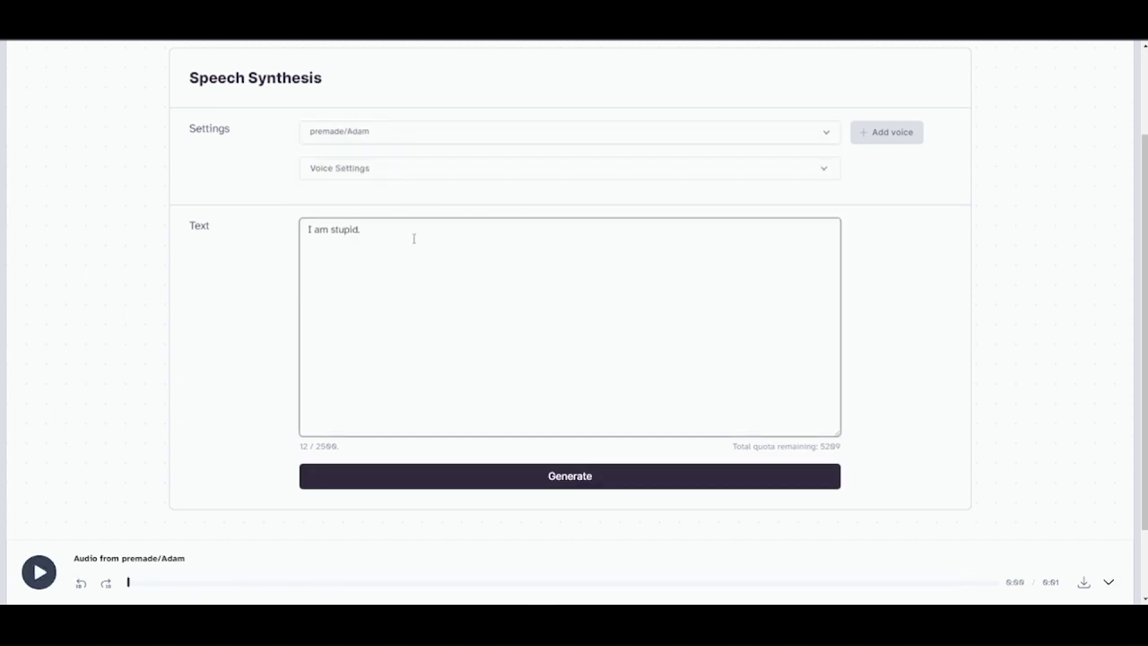
pyautogui.write('I am an idiot.')
pyautogui.click(575, 476)
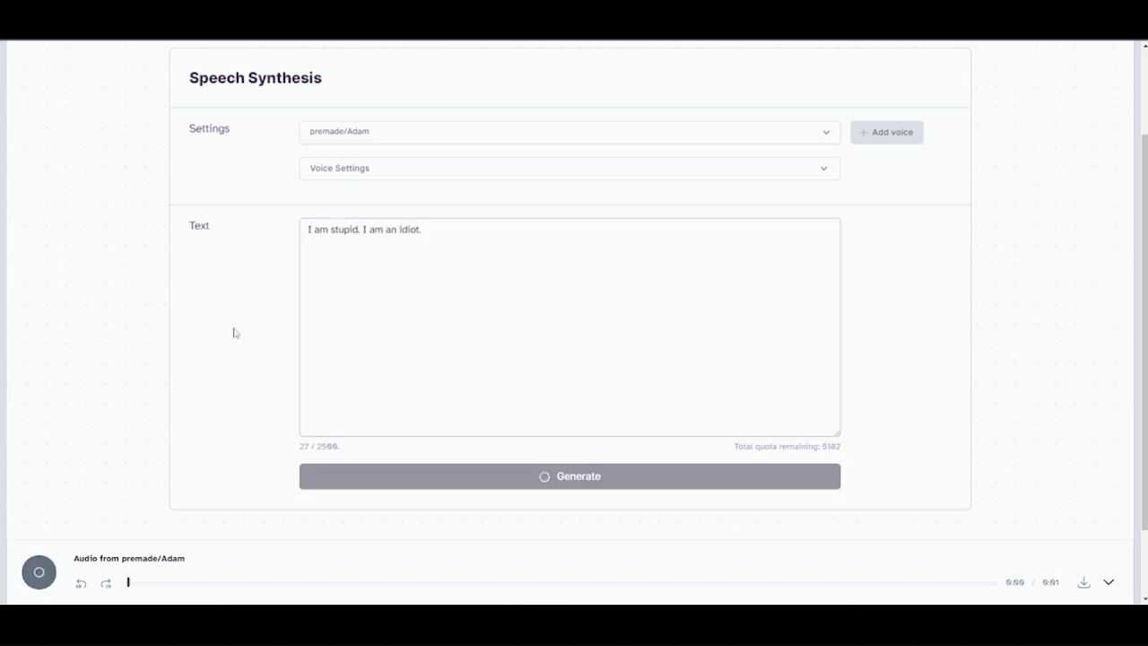
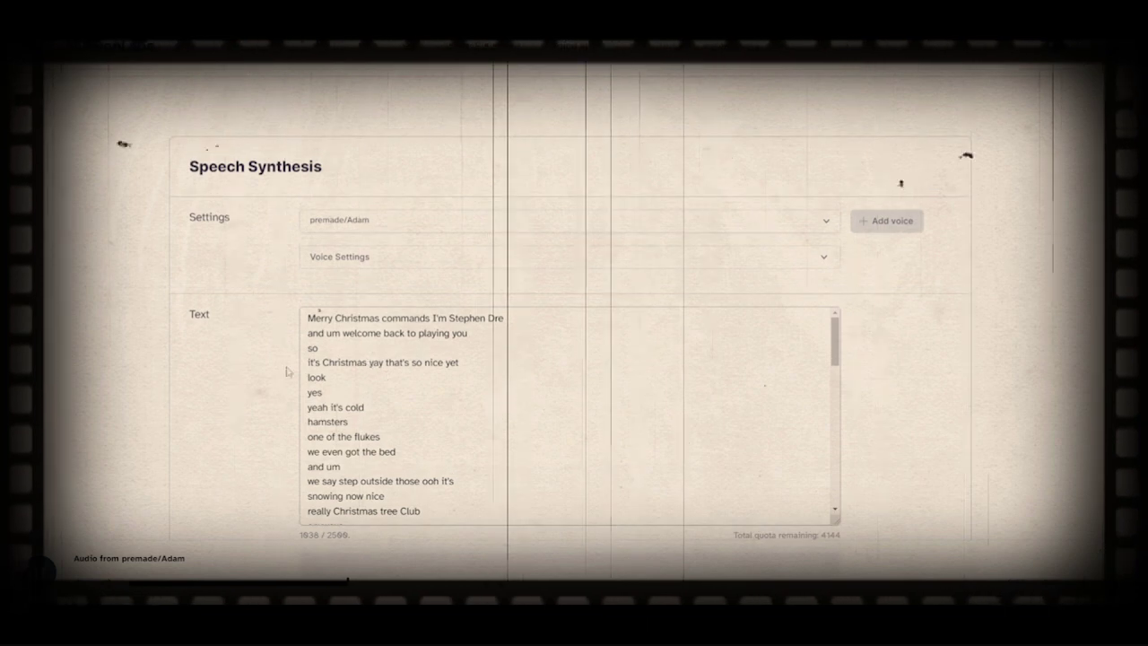
# - Read through the long Christmas video transcript to its end while the premade/Adam audio plays
pyautogui.scroll(-1, 269, 363)
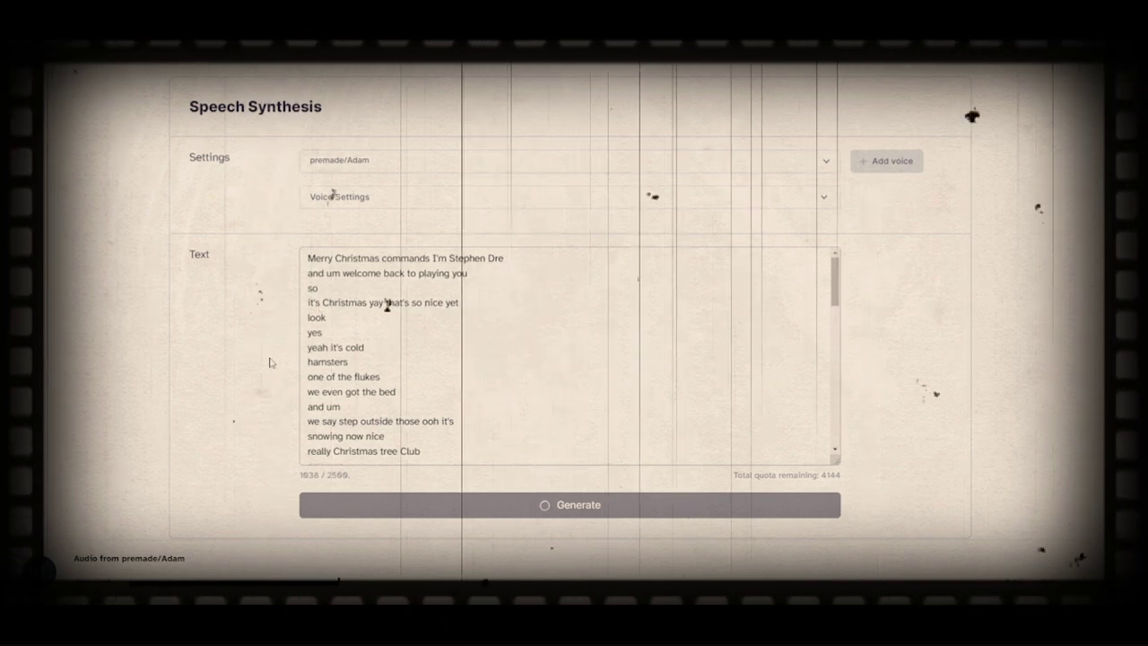
pyautogui.scroll(-1, 430, 296)
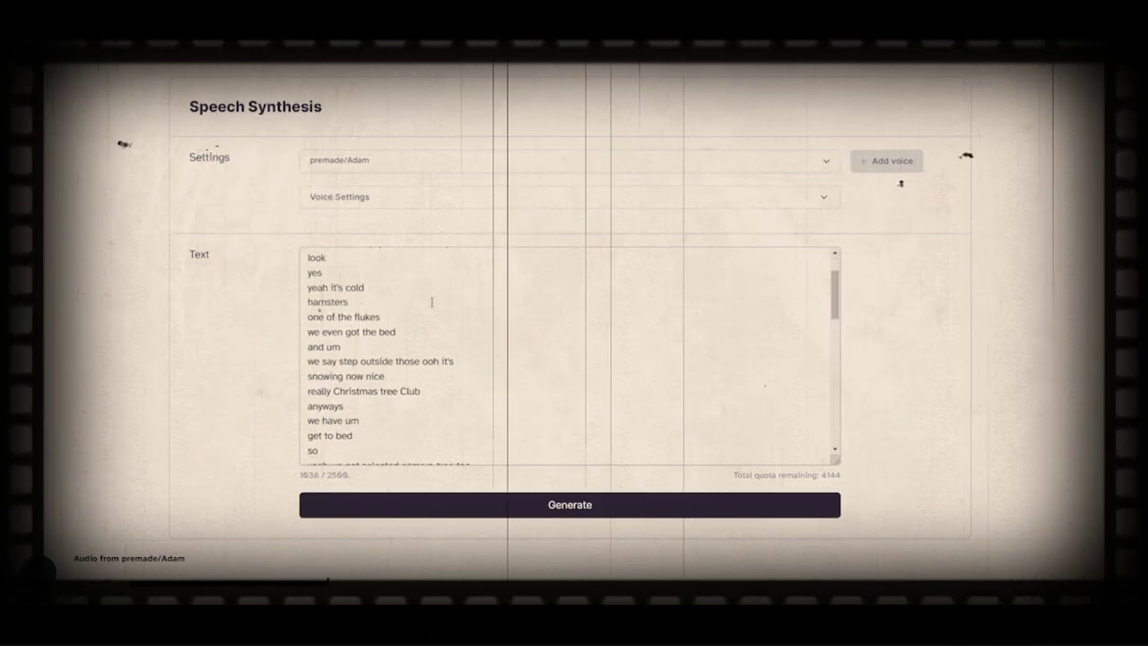
pyautogui.scroll(-1, 500, 351)
pyautogui.scroll(-1, 500, 351)
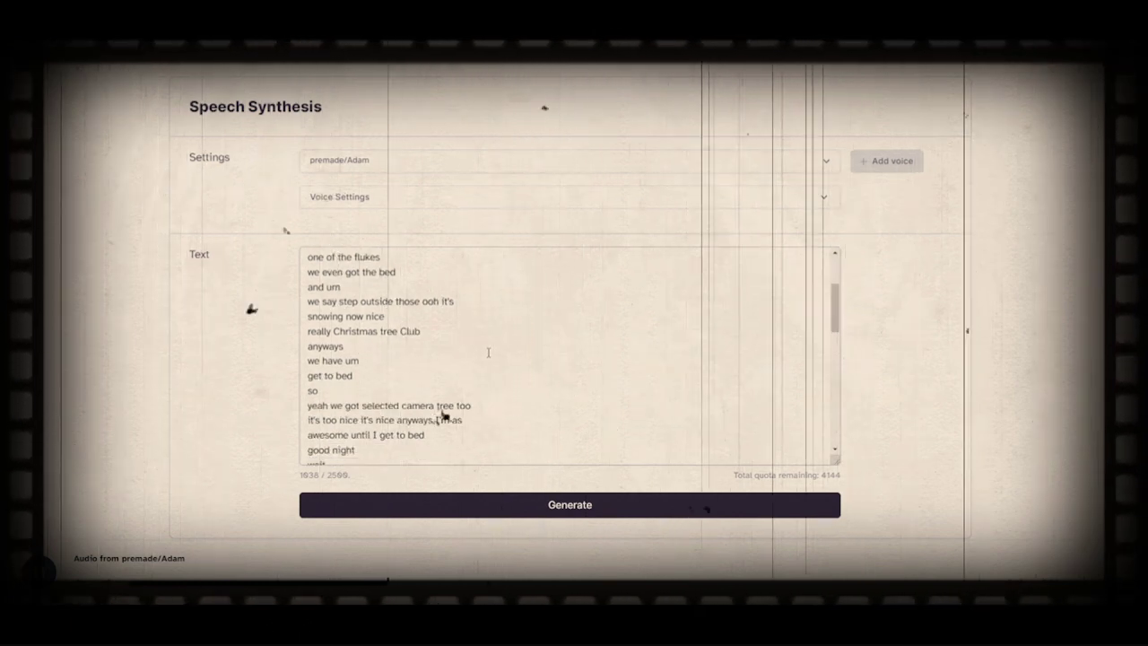
pyautogui.scroll(-1, 484, 350)
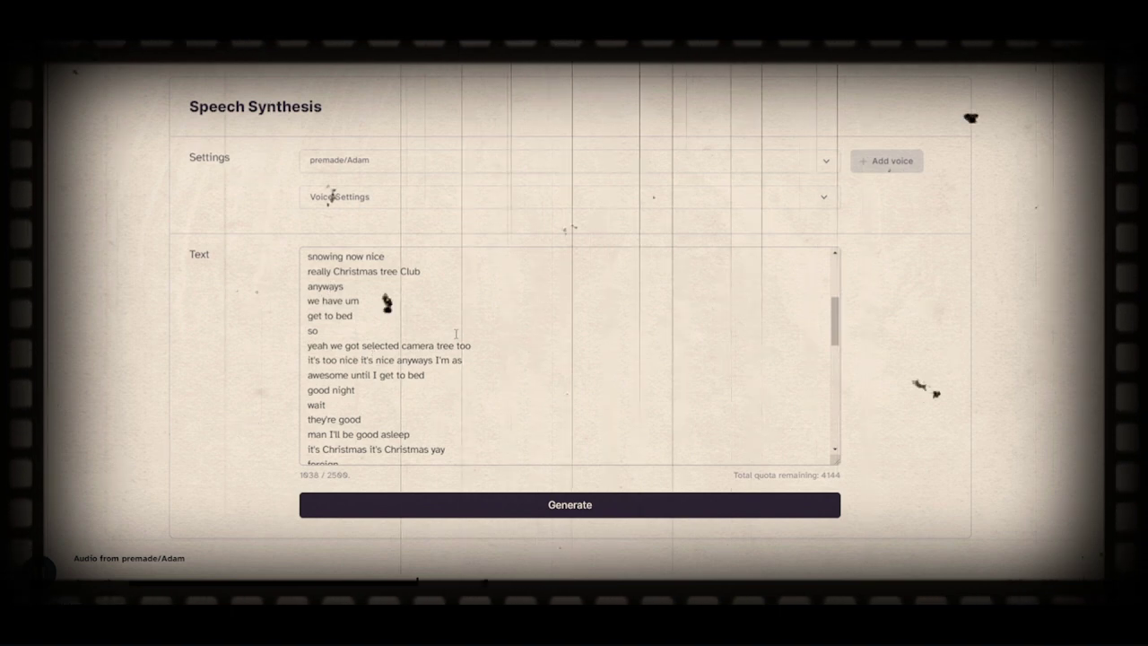
pyautogui.scroll(-1, 468, 333)
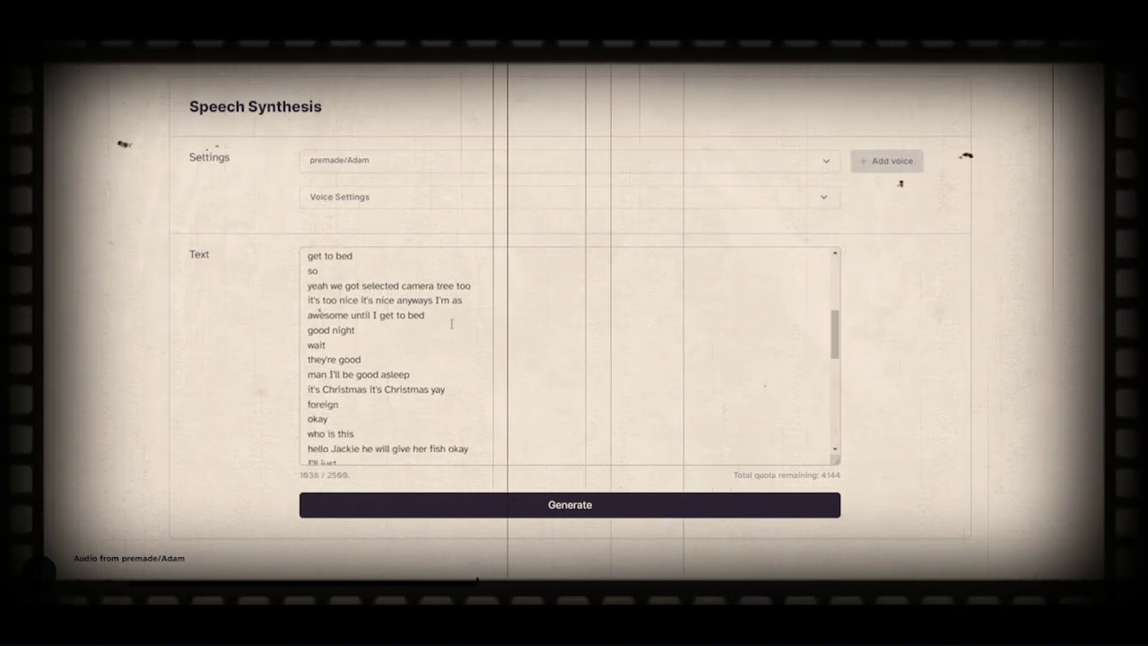
pyautogui.scroll(-1, 443, 322)
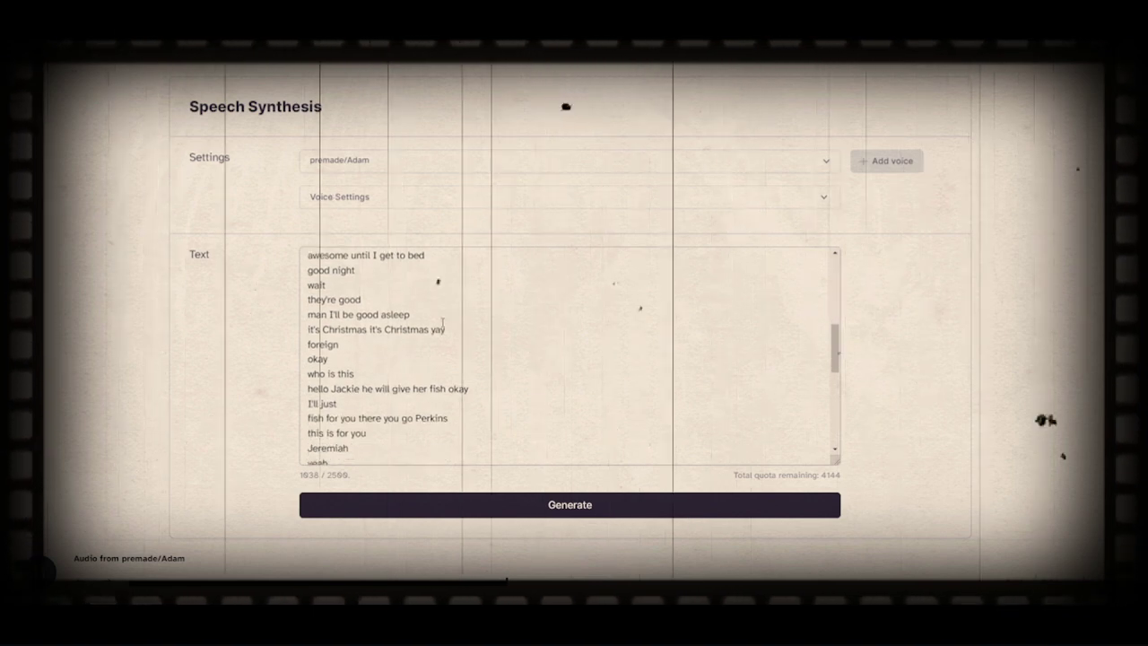
pyautogui.scroll(-1, 443, 321)
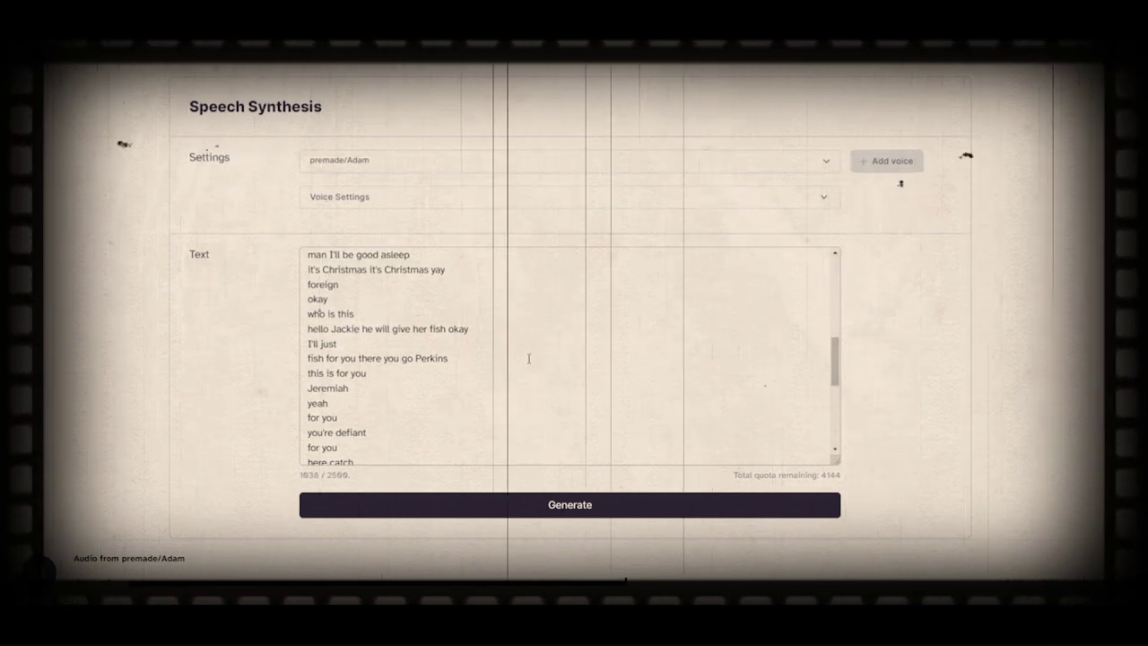
pyautogui.scroll(-1, 529, 358)
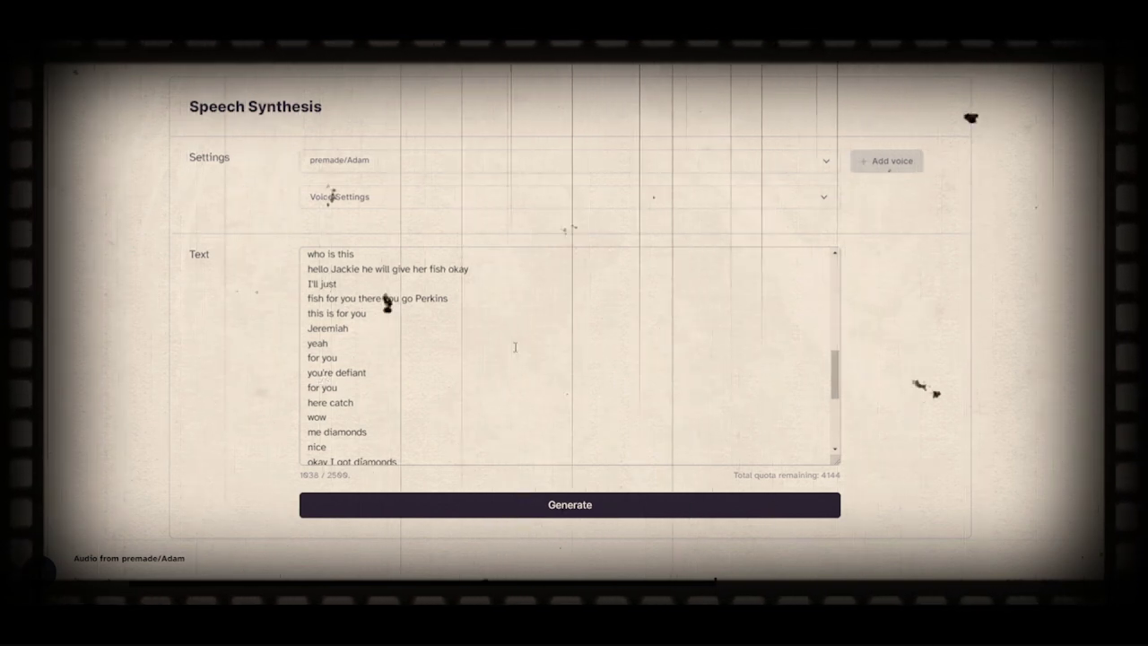
pyautogui.scroll(-3, 513, 348)
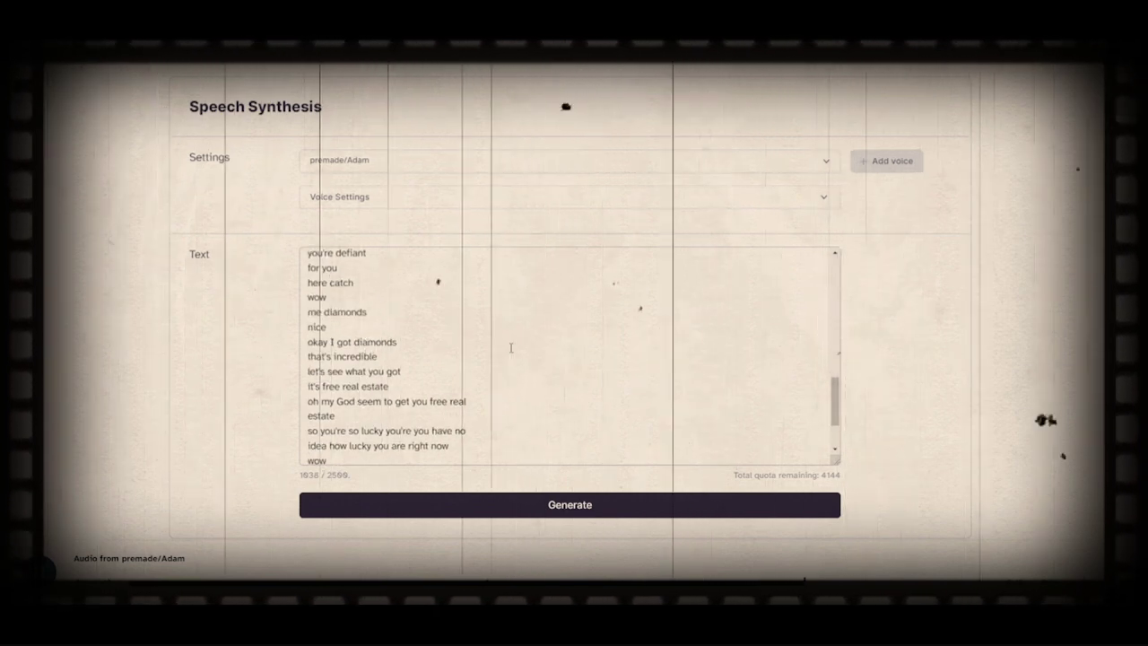
pyautogui.scroll(-1, 512, 347)
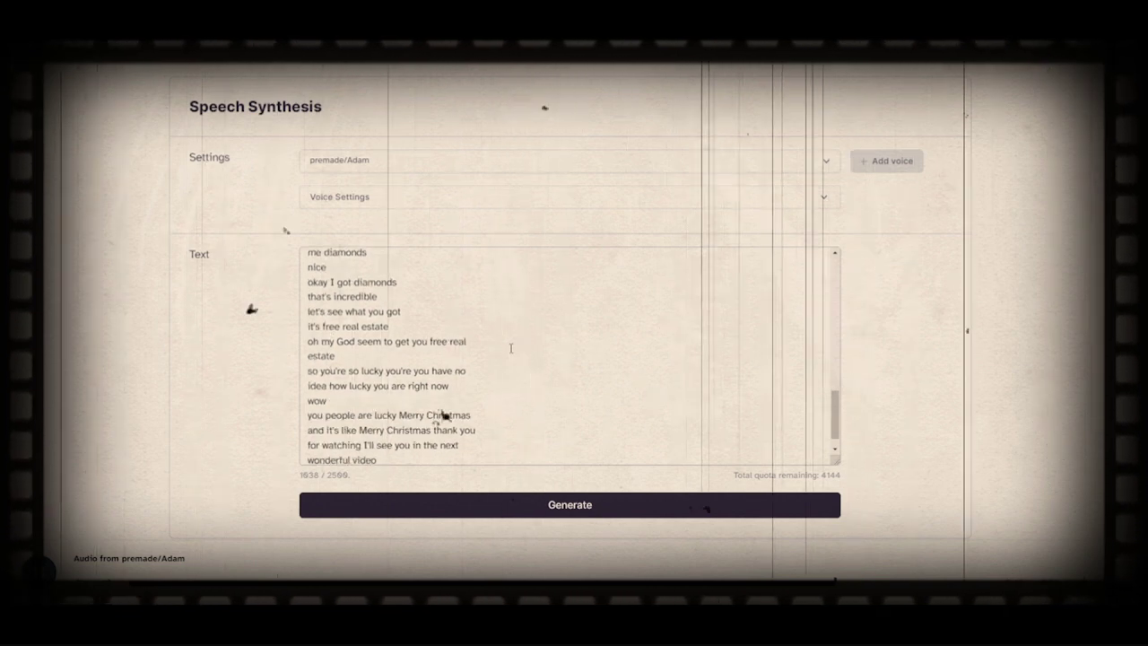
pyautogui.scroll(-1, 503, 346)
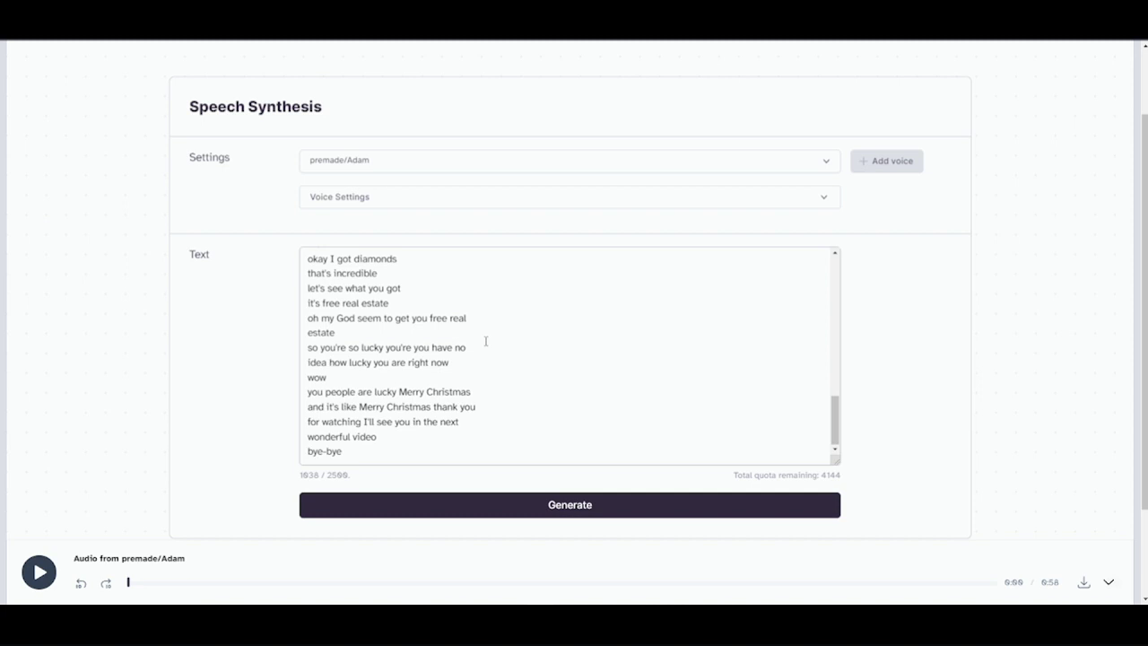
# - Change the voice for the Christmas transcript to premade/Bella
pyautogui.scroll(15, 485, 341)
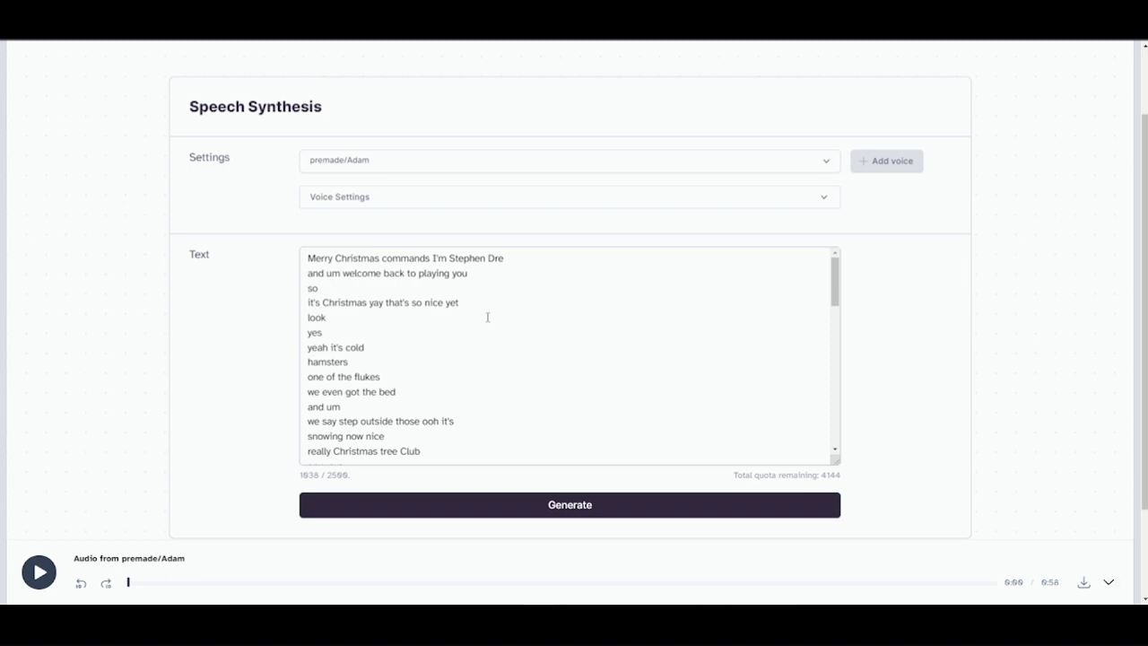
pyautogui.click(538, 162)
pyautogui.click(405, 249)
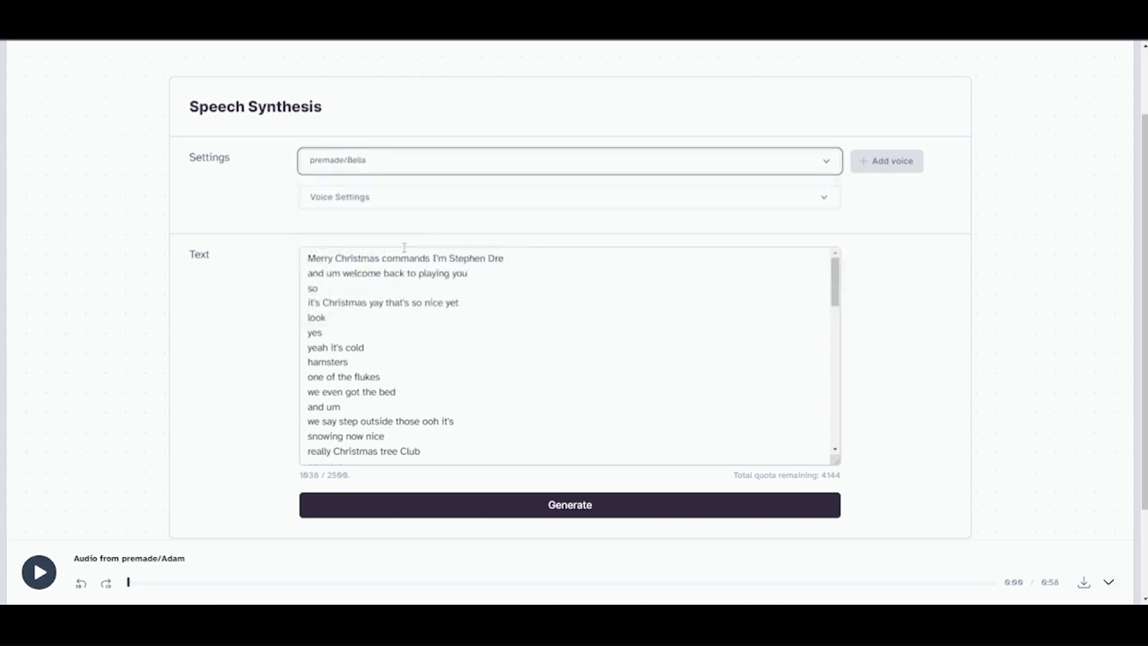
# - Generate the Christmas transcript with premade/Bella and follow the text to its end while the audio plays
pyautogui.click(360, 504)
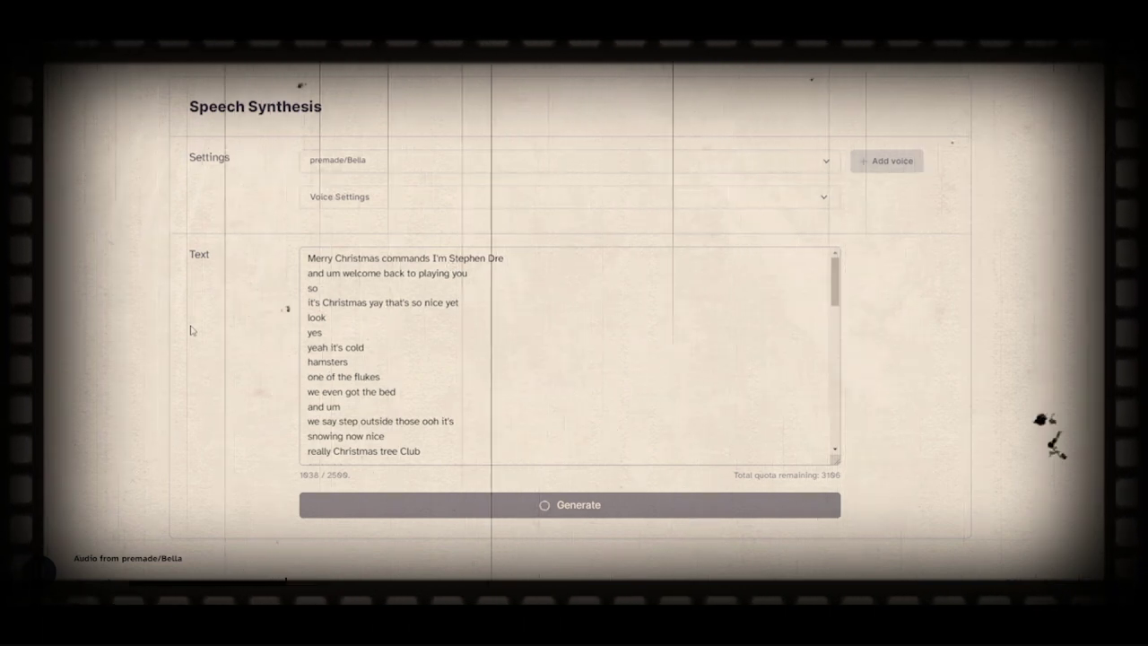
pyautogui.scroll(-2, 422, 316)
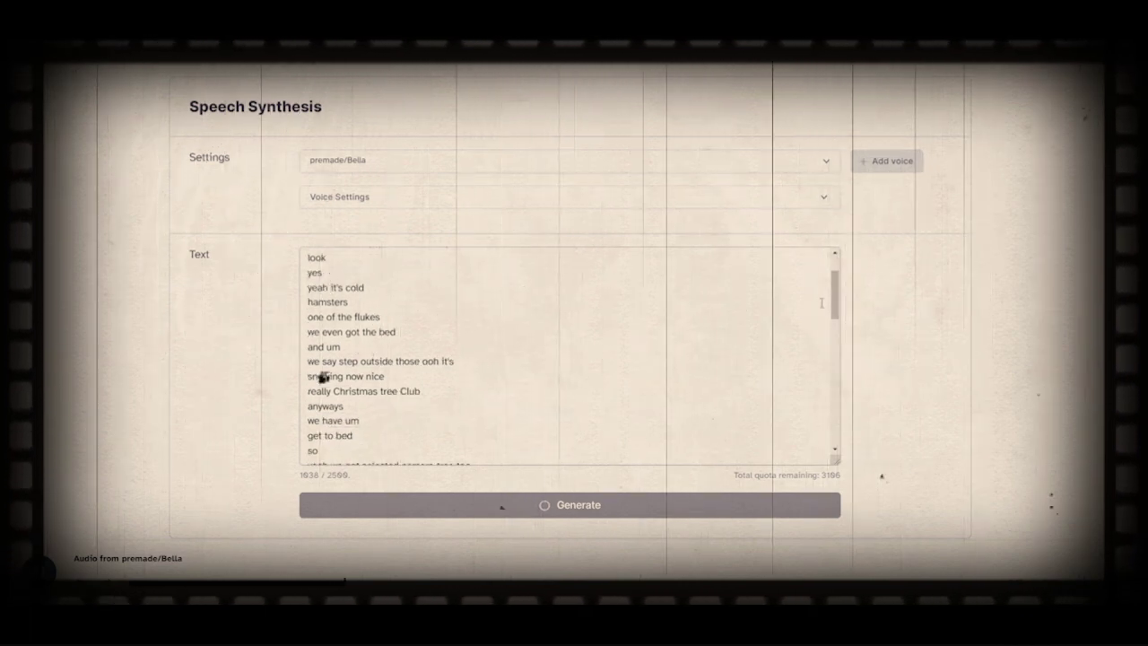
pyautogui.scroll(-2, 834, 310)
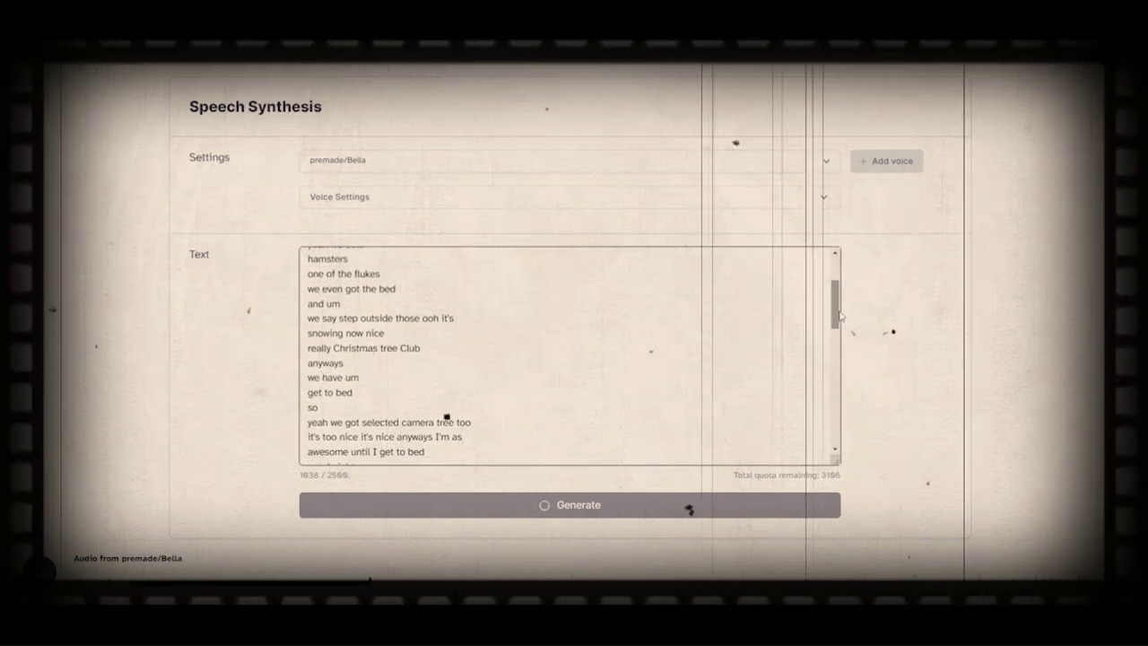
pyautogui.moveTo(841, 314); pyautogui.dragTo(844, 330)
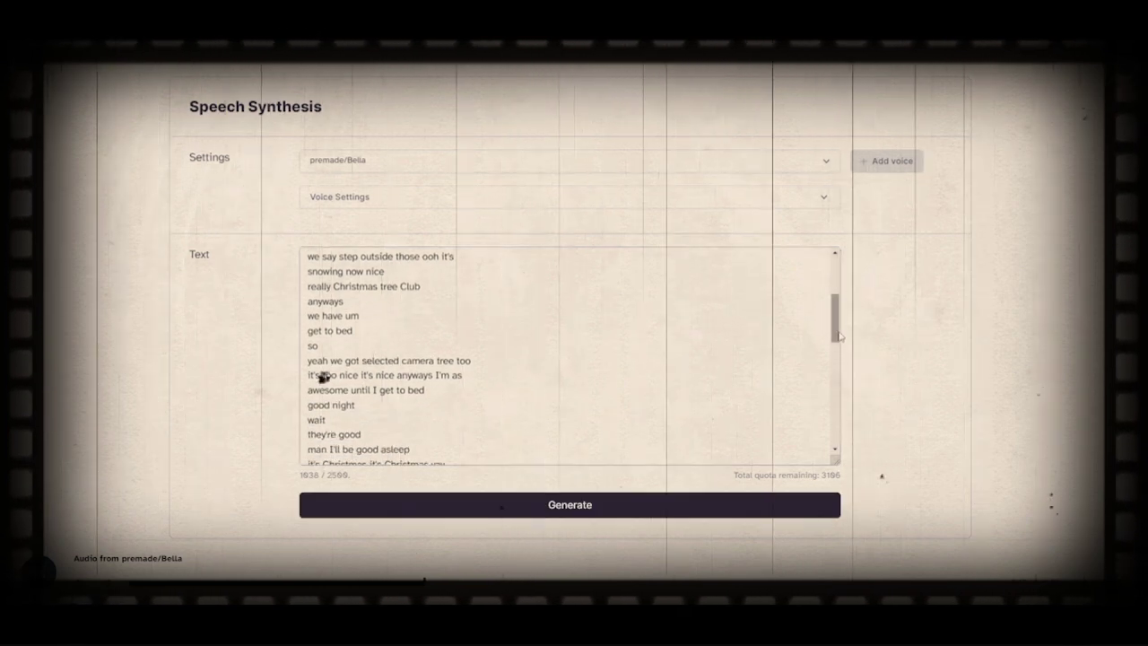
pyautogui.moveTo(843, 330); pyautogui.dragTo(834, 354)
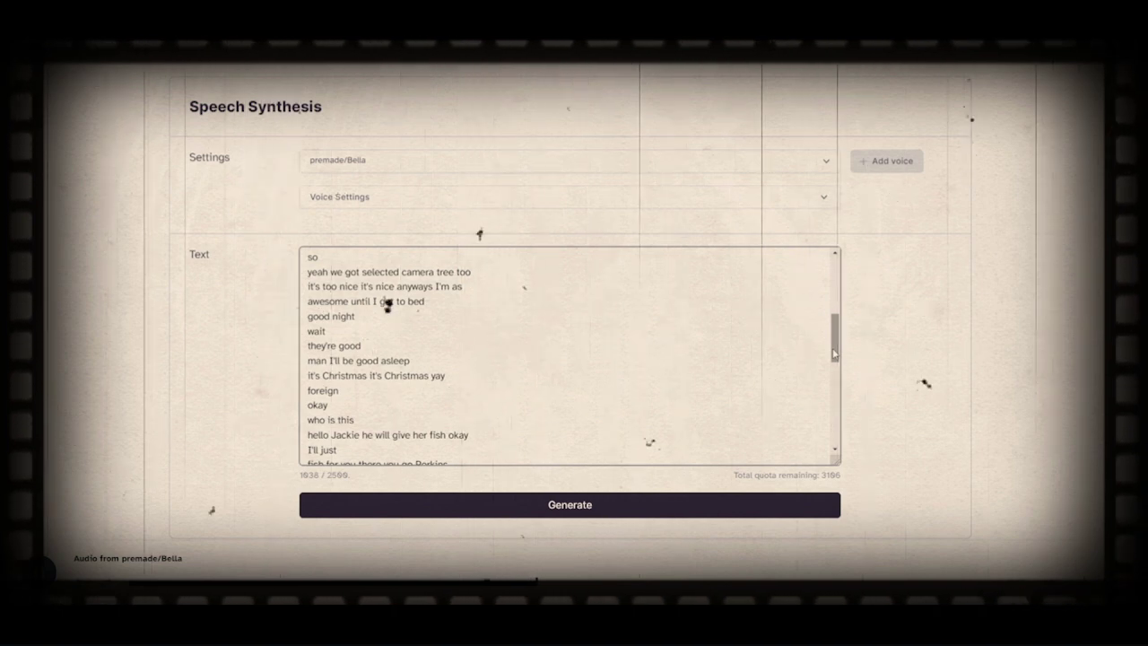
pyautogui.moveTo(834, 354); pyautogui.dragTo(845, 384)
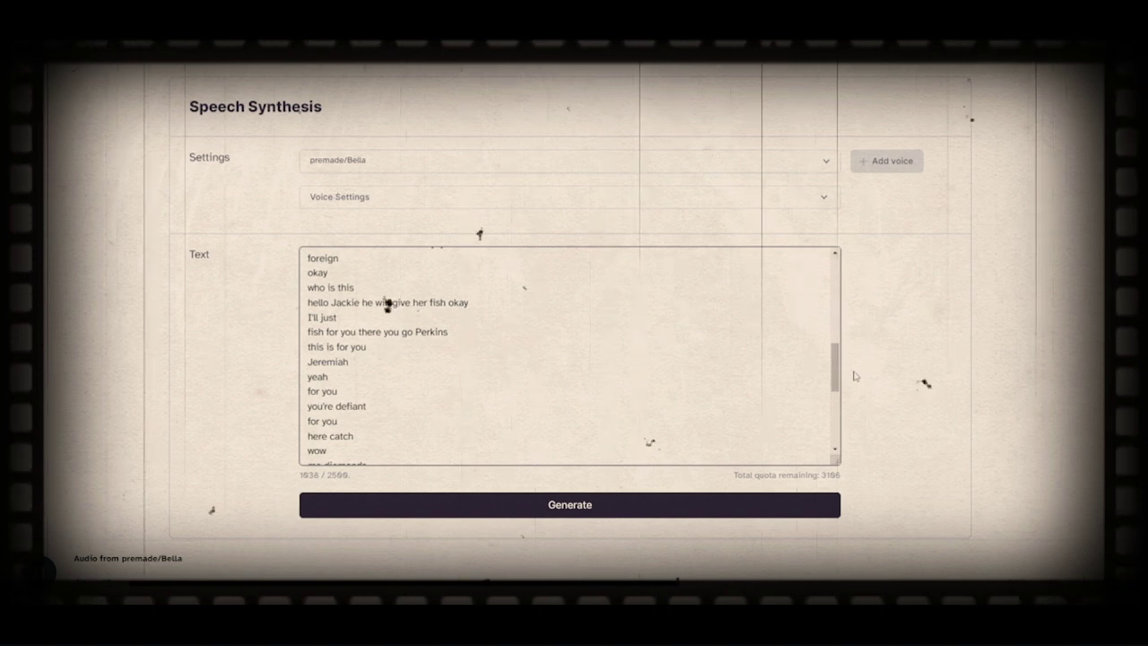
pyautogui.moveTo(835, 373); pyautogui.dragTo(846, 422)
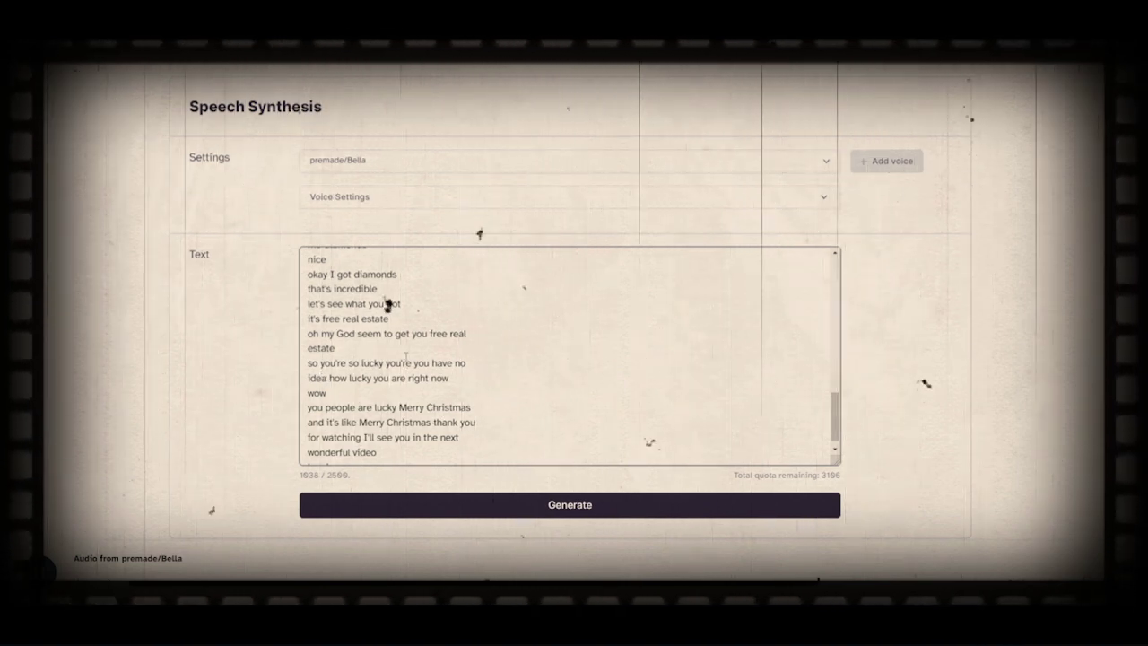
pyautogui.scroll(-1, 451, 368)
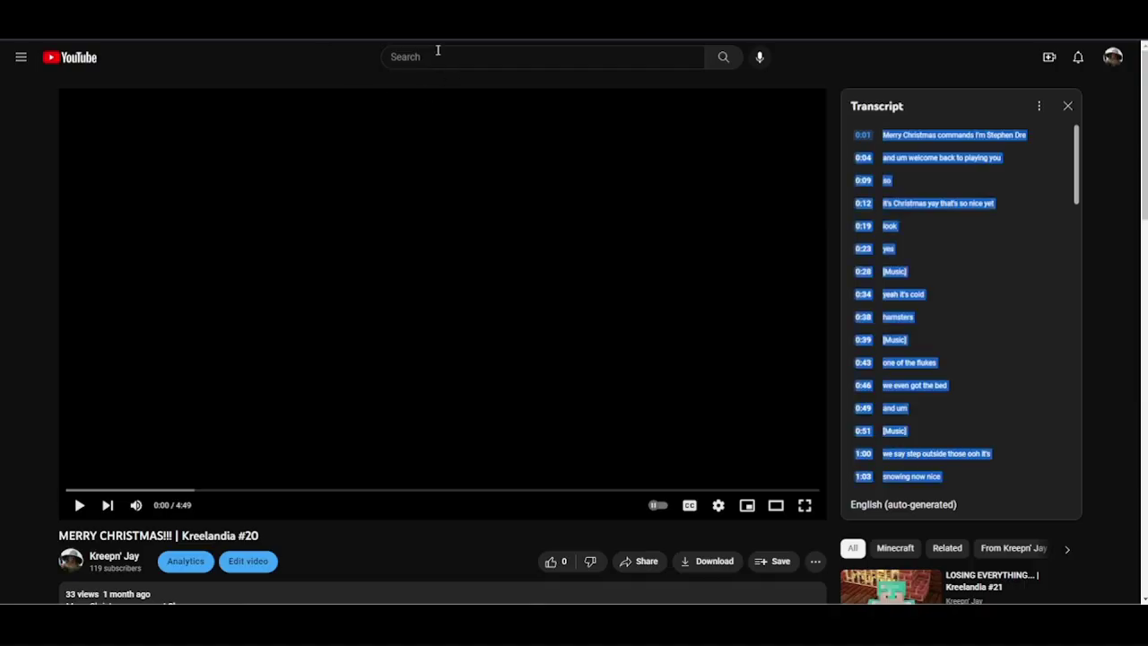
# - Search YouTube for "distractible rock a bye bobby" and open the video "Wade Sings Rock A Bye Bobby"
pyautogui.click(422, 56)
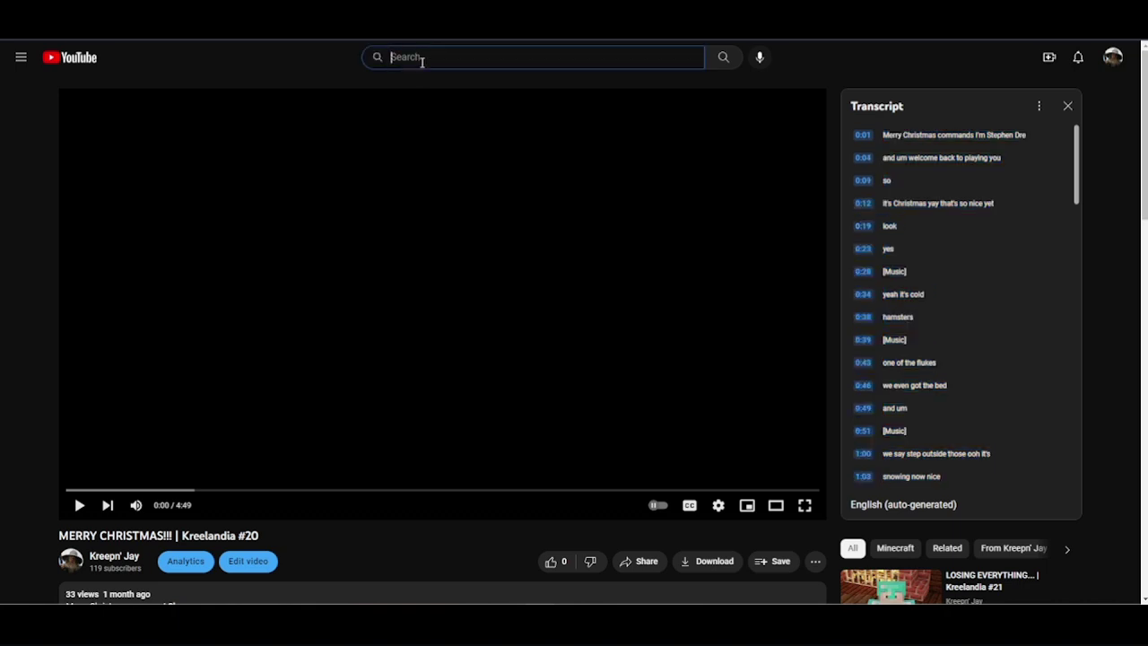
pyautogui.write('do')
pyautogui.press('BackSpace')
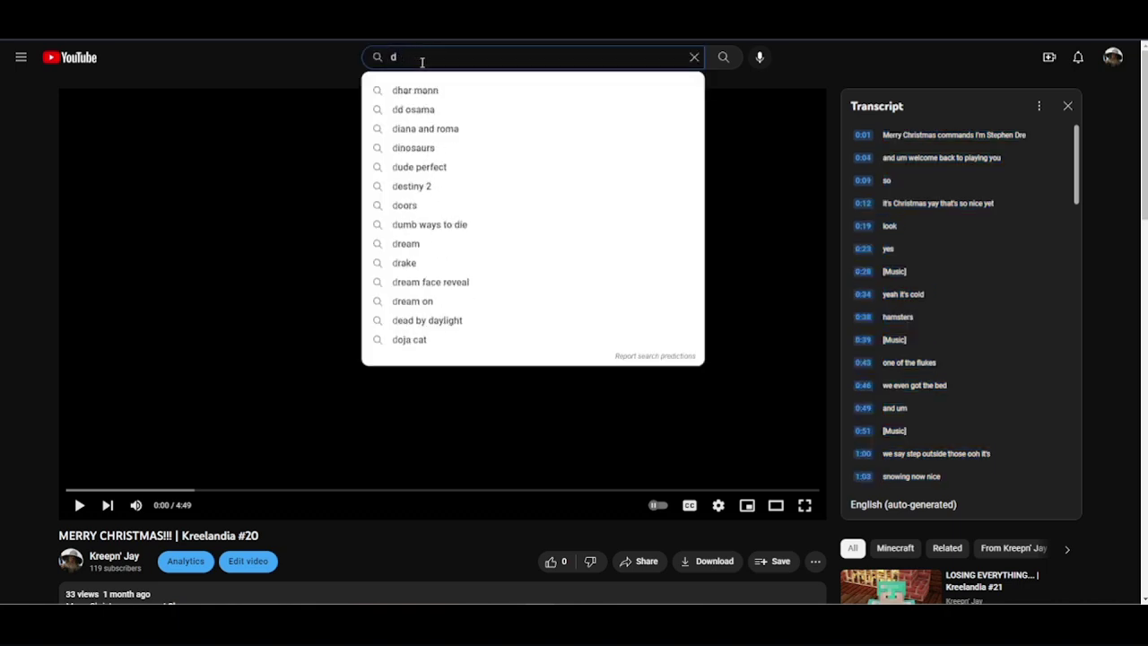
pyautogui.write('istract')
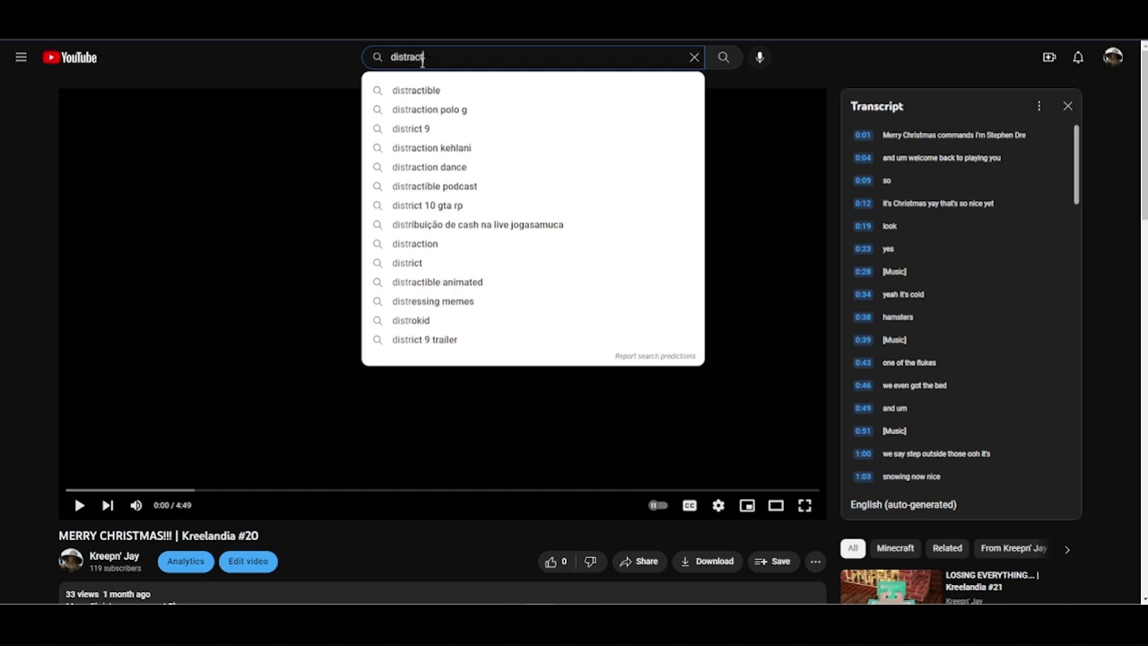
pyautogui.write('ible')
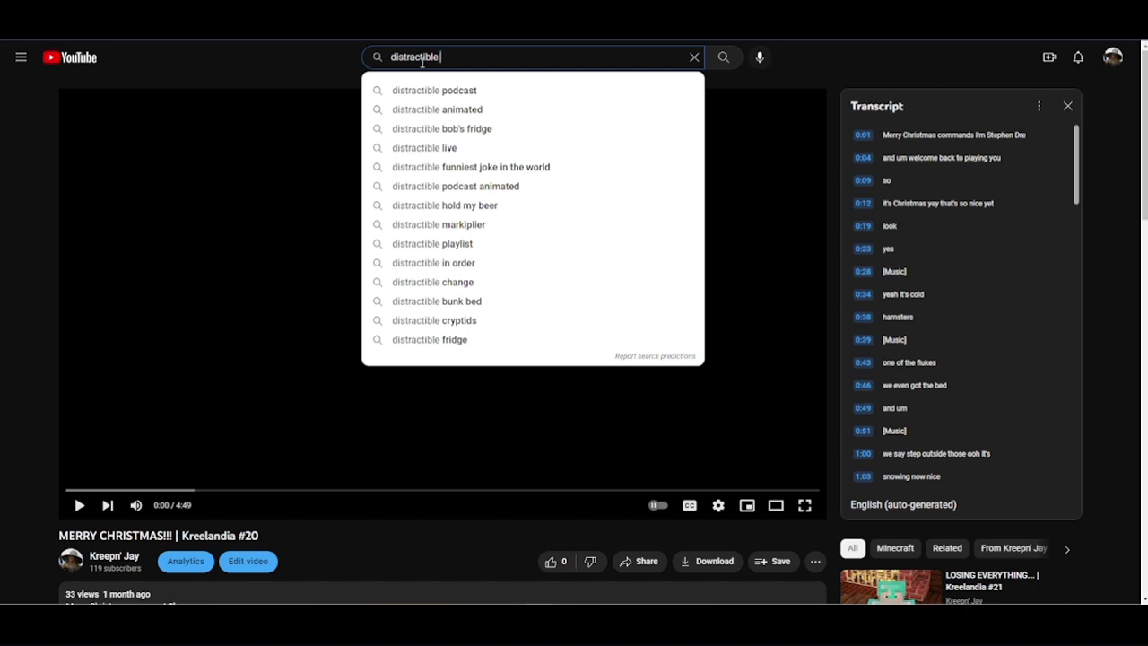
pyautogui.write('rock')
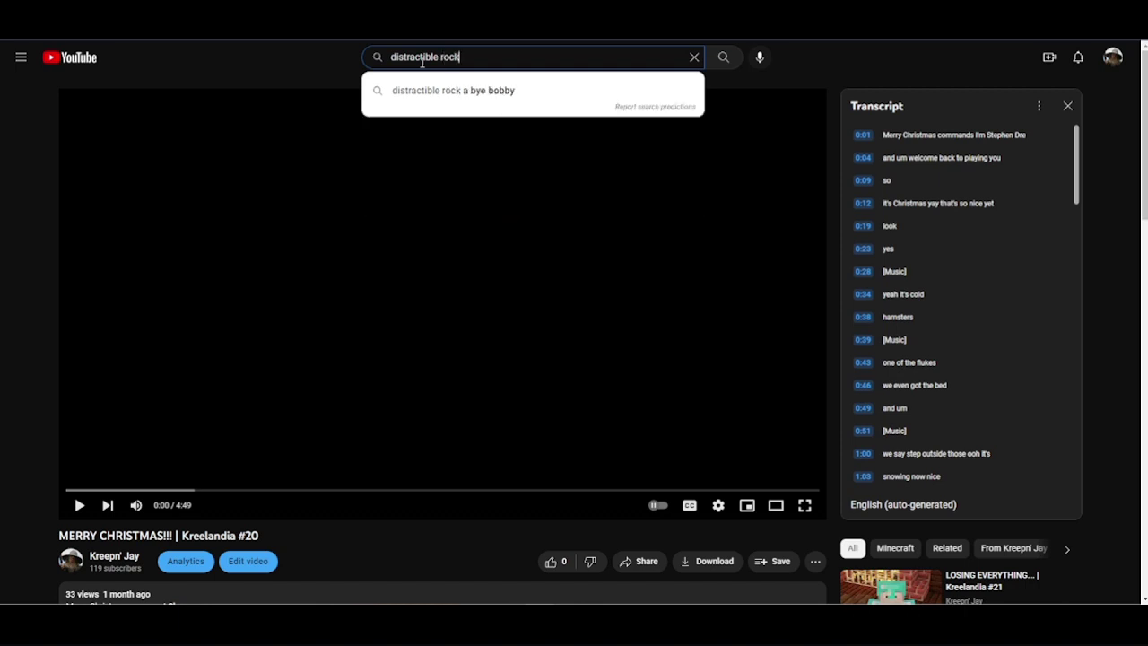
pyautogui.click(444, 91)
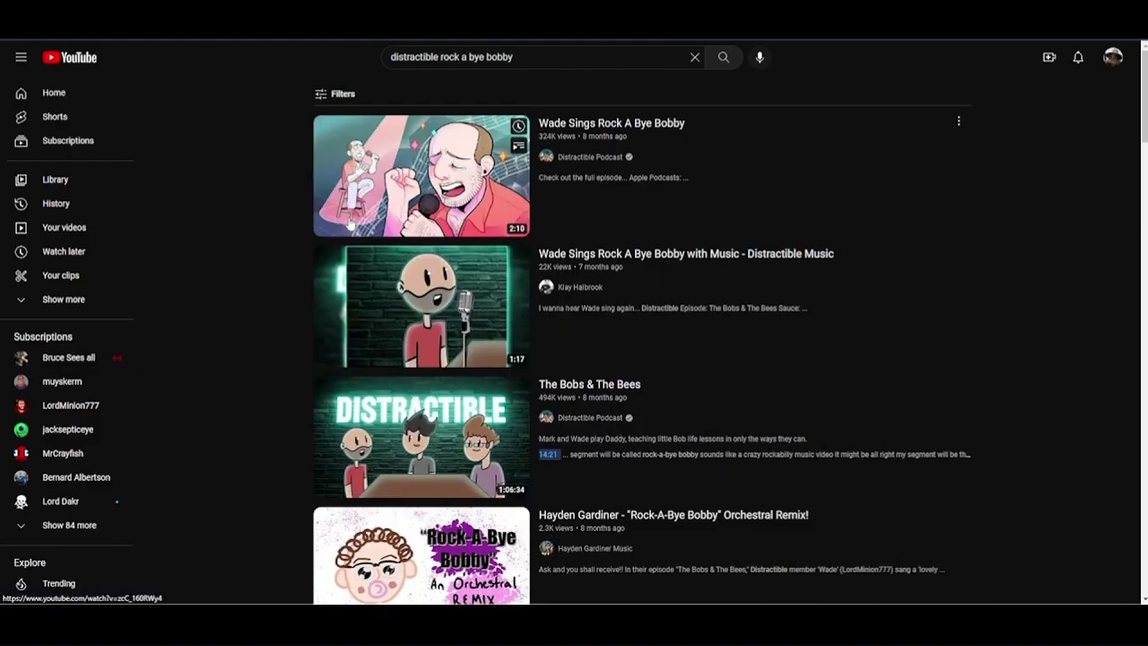
pyautogui.click(351, 226)
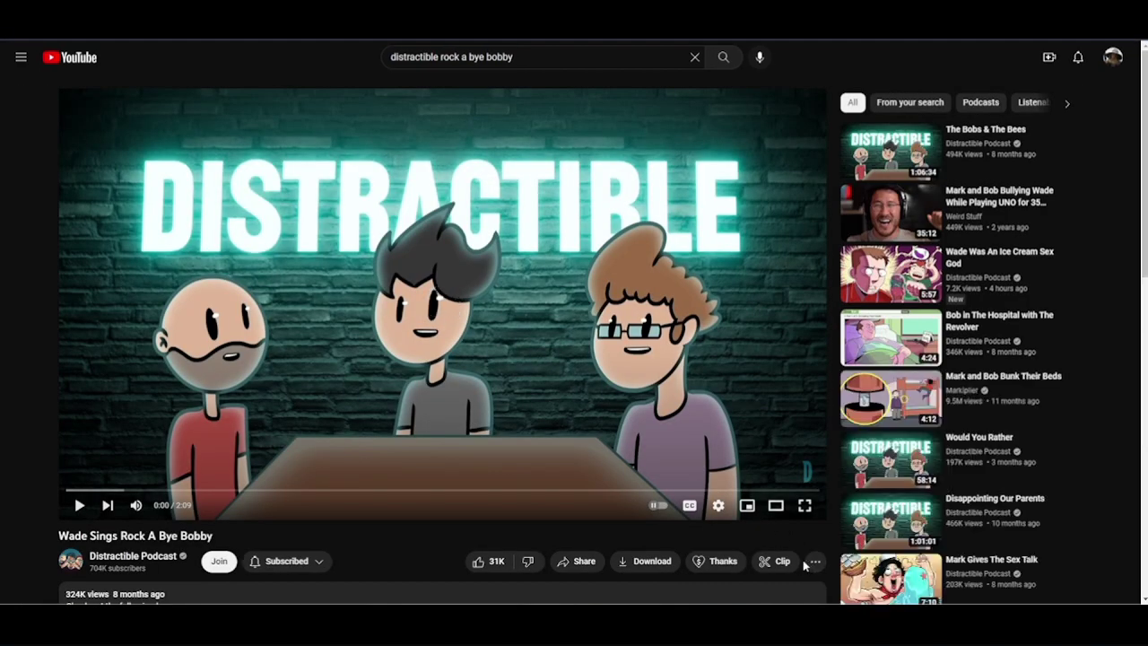
# - Open the video's transcript and paste its copied lyrics into the empty text field of ElevenLabs Speech Synthesis
pyautogui.click(816, 561)
pyautogui.click(865, 535)
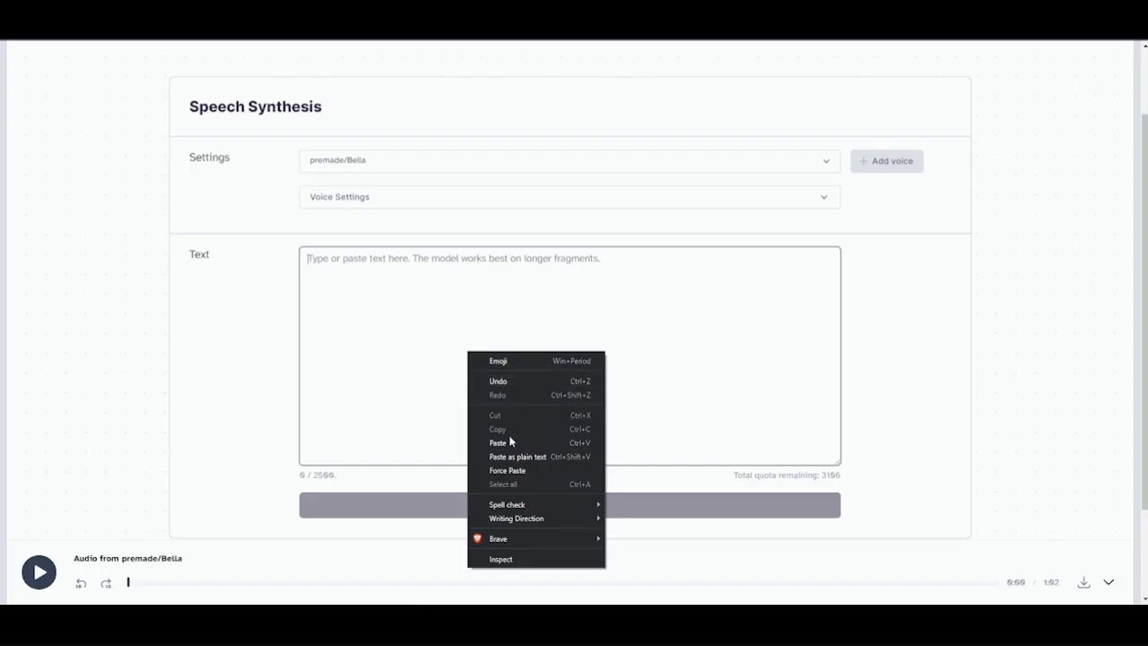
pyautogui.click(510, 440)
# - Delete all timestamp lines from the pasted lyrics, leaving only the song text
pyautogui.scroll(2, 396, 332)
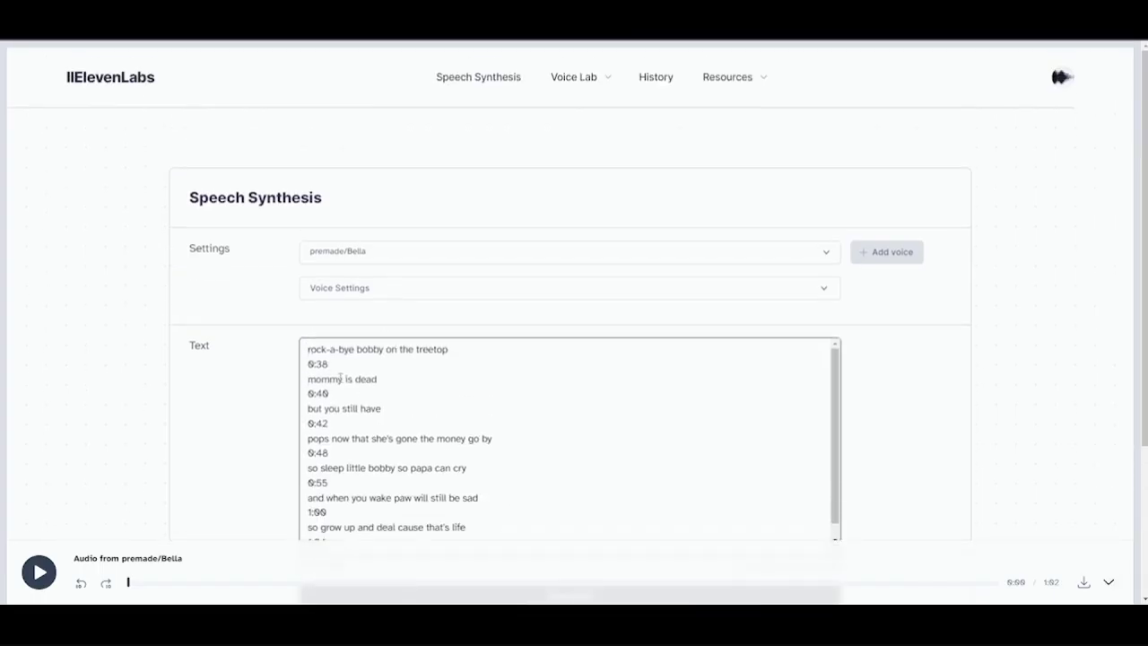
pyautogui.press('BackSpace')
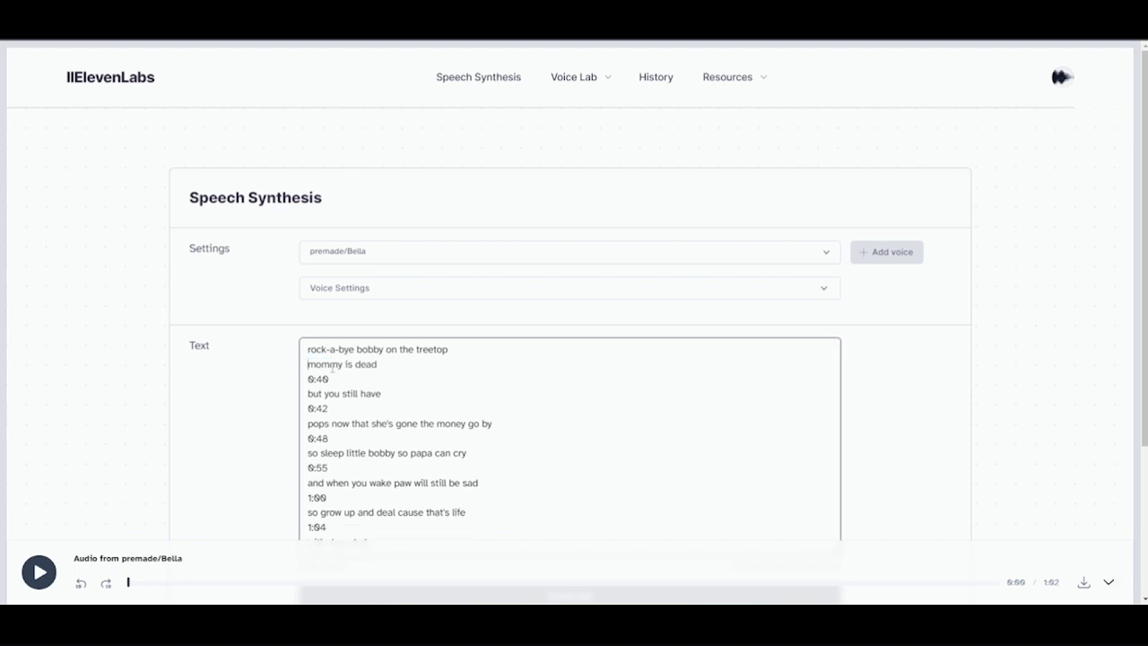
pyautogui.tripleClick(334, 381)
pyautogui.press('BackSpace')
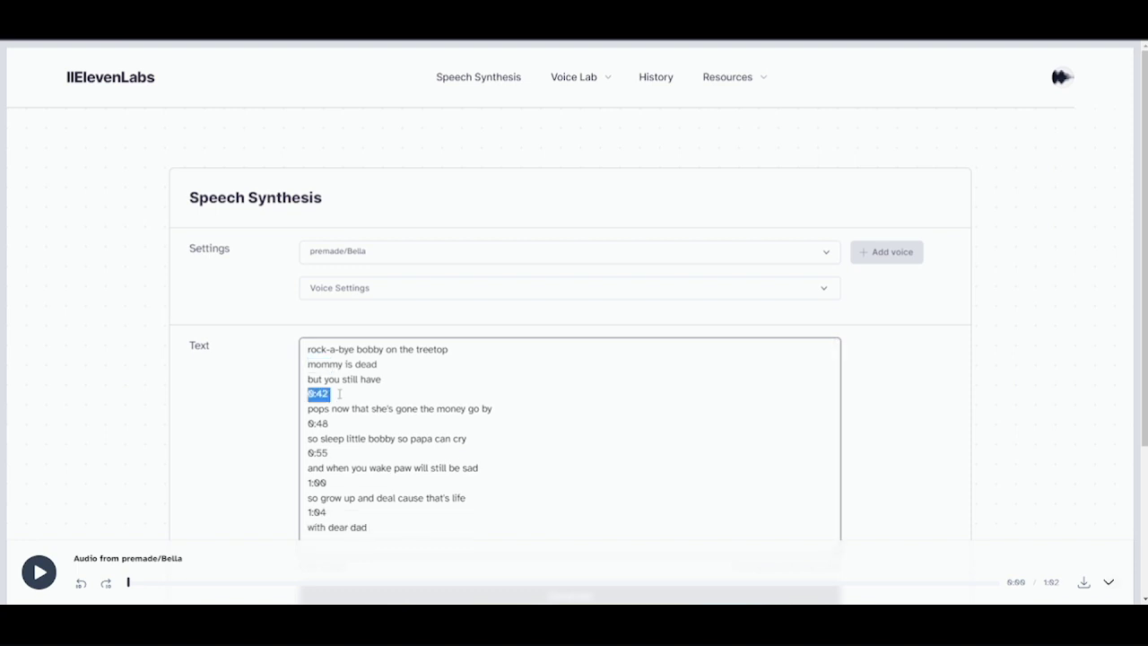
pyautogui.press('BackSpace')
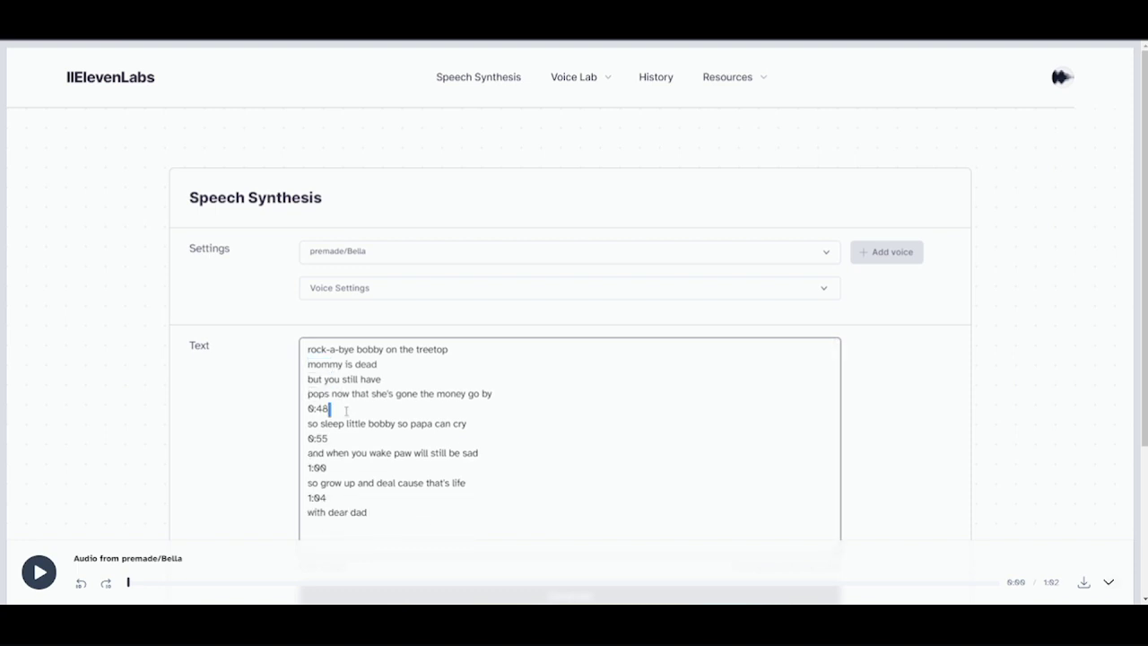
pyautogui.press('BackSpace')
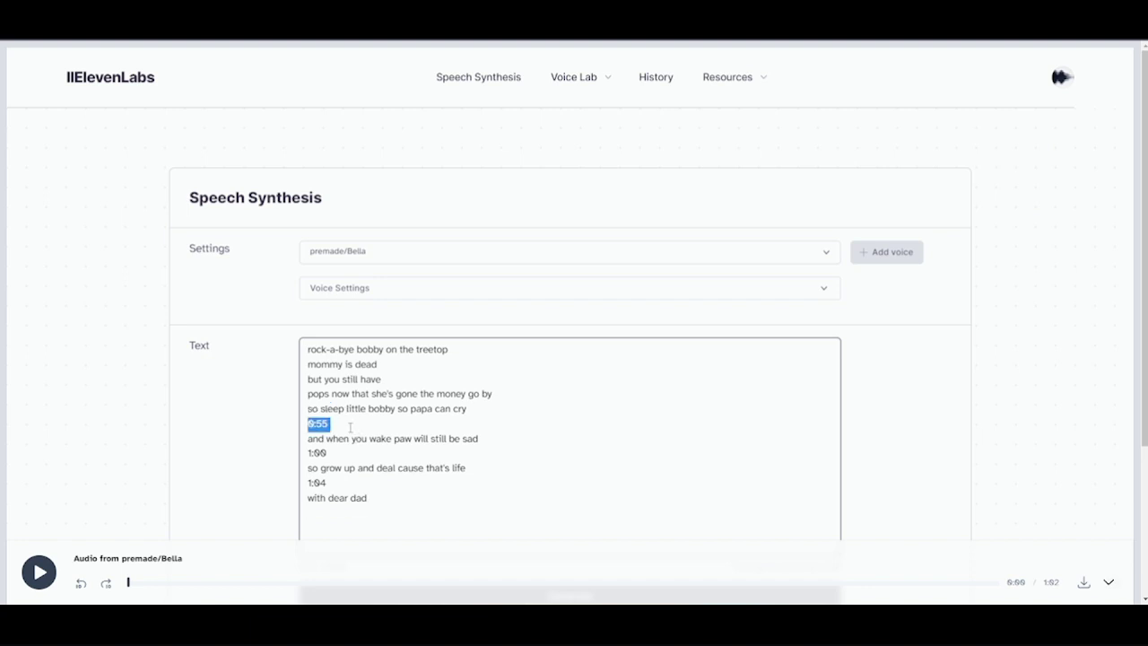
pyautogui.press('BackSpace')
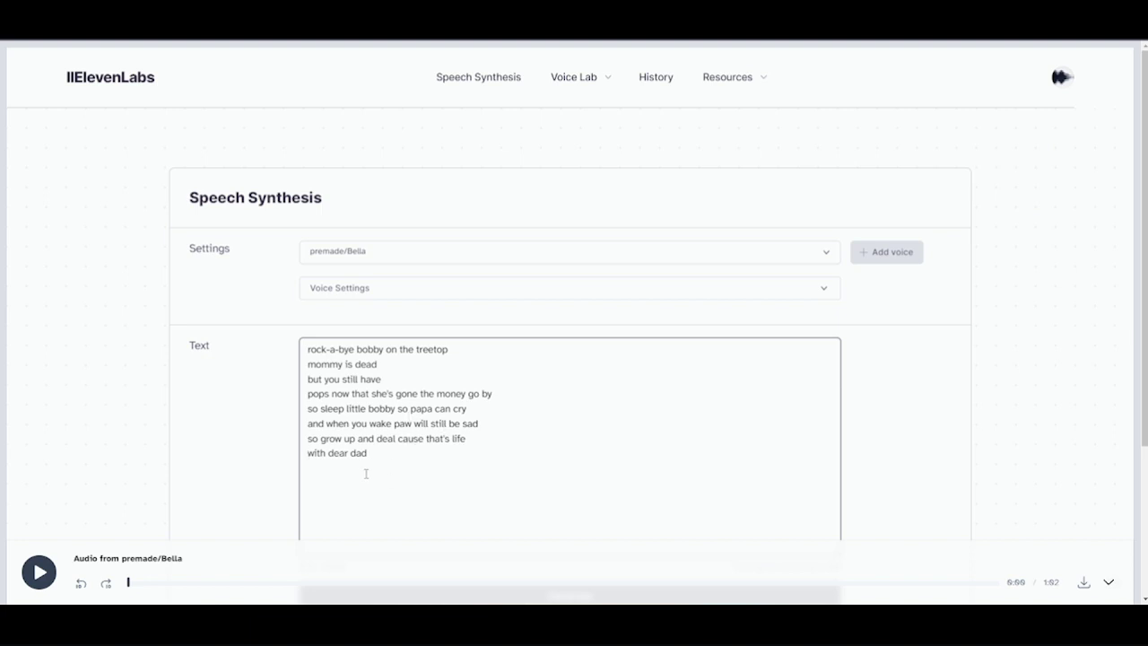
# - Switch the voice to premade/Adam and generate the audio of the "rock-a-bye bobby" lyrics
pyautogui.scroll(-1, 360, 463)
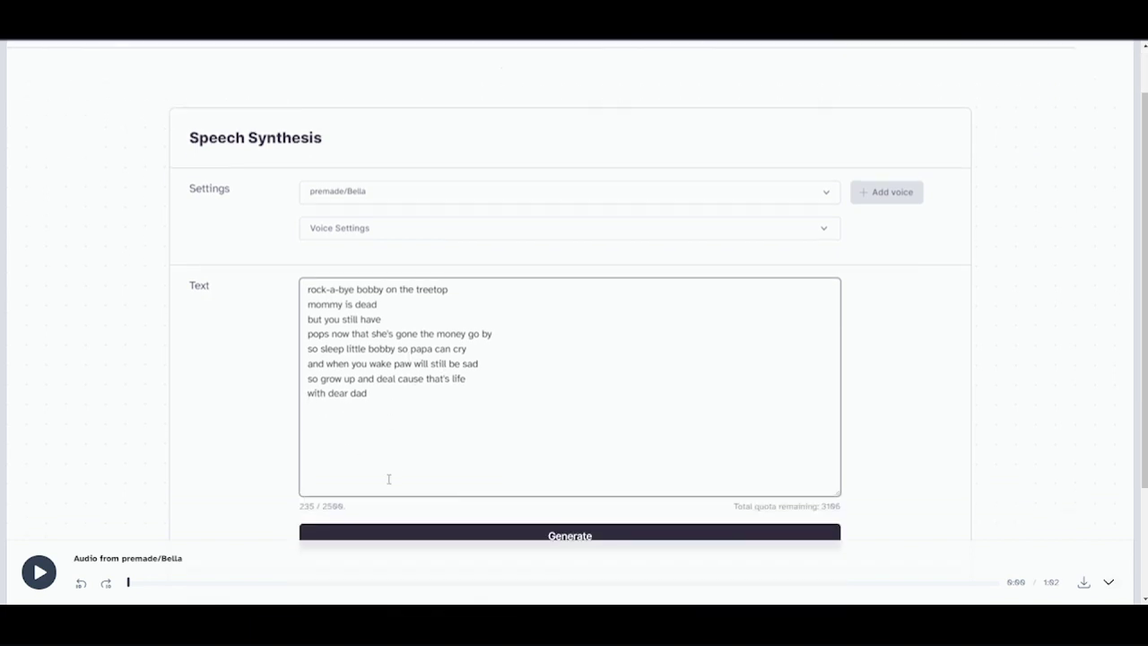
pyautogui.scroll(-1, 390, 480)
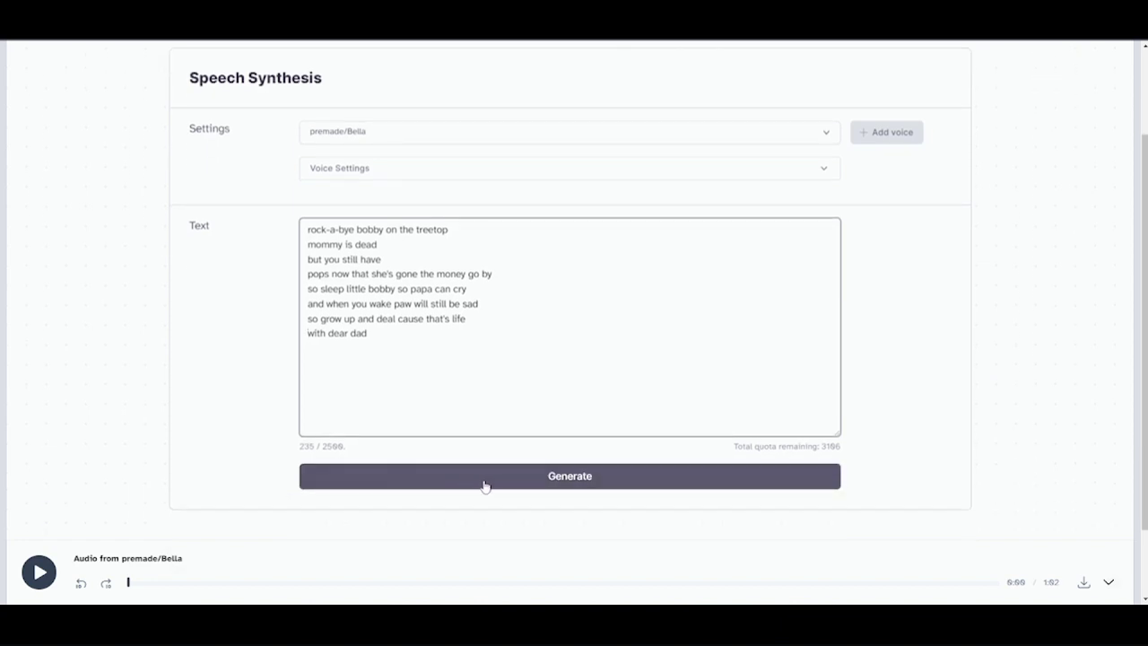
pyautogui.click(351, 131)
pyautogui.click(355, 176)
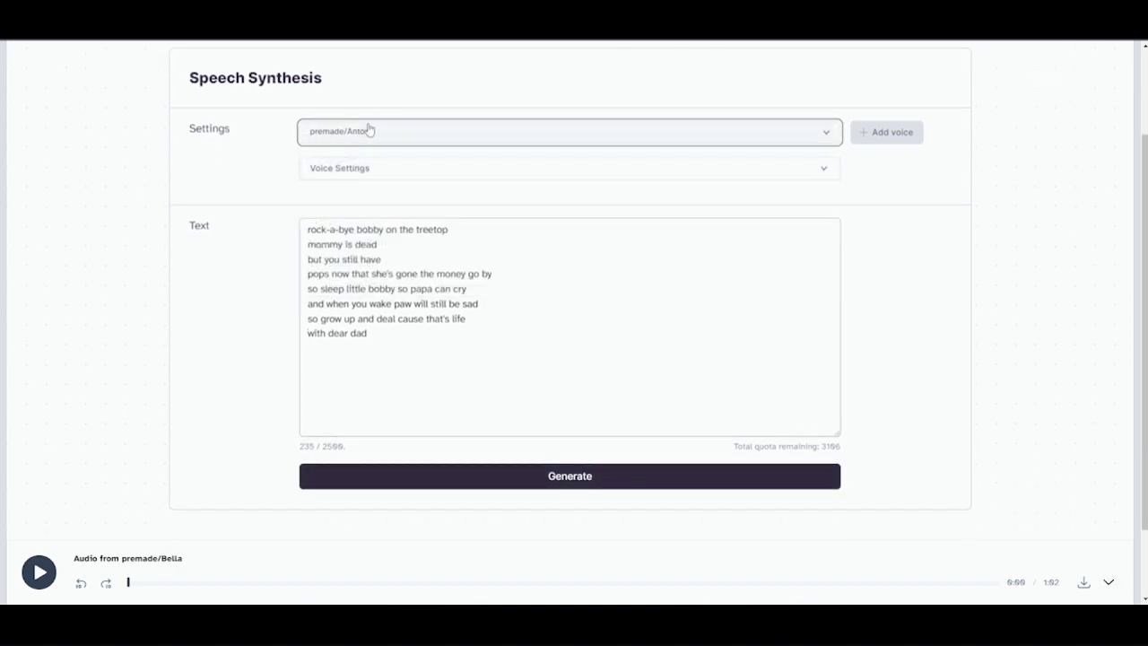
pyautogui.click(368, 131)
pyautogui.click(410, 161)
pyautogui.click(466, 480)
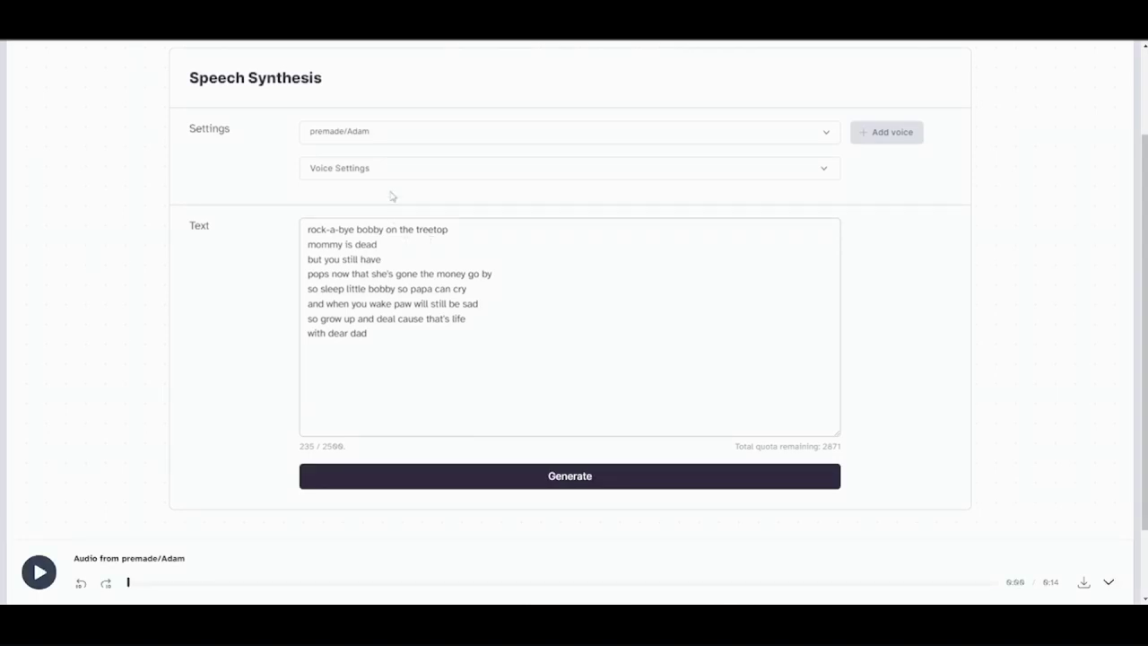
# - Change the voice to premade/Bella and generate the same lyrics again
pyautogui.click(374, 134)
pyautogui.click(392, 222)
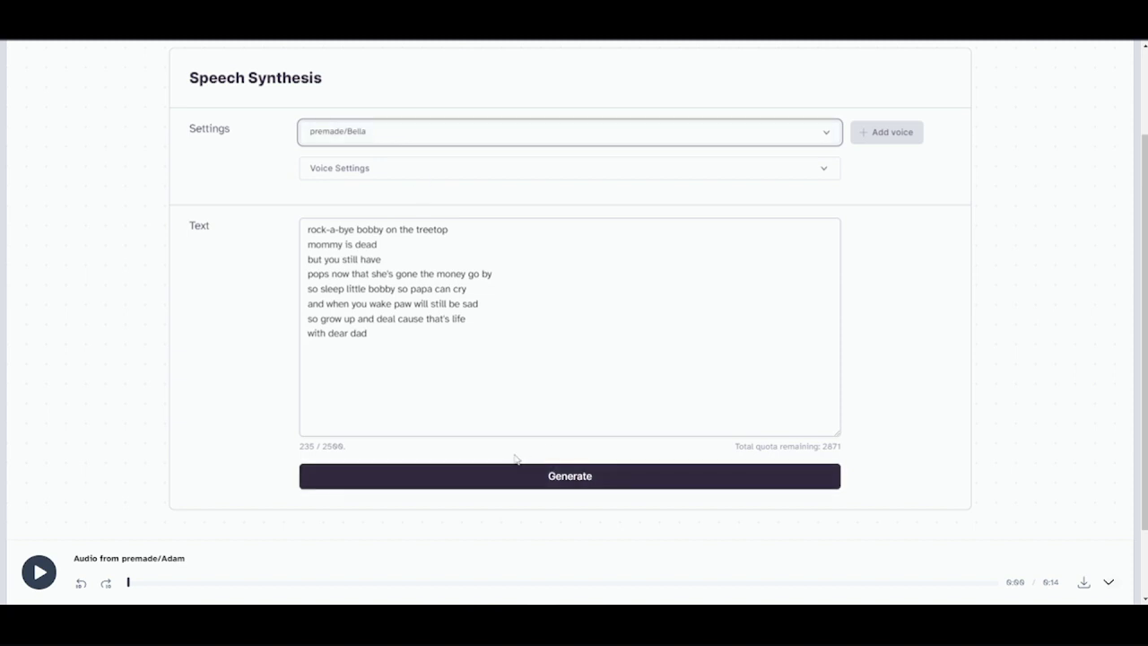
pyautogui.click(536, 476)
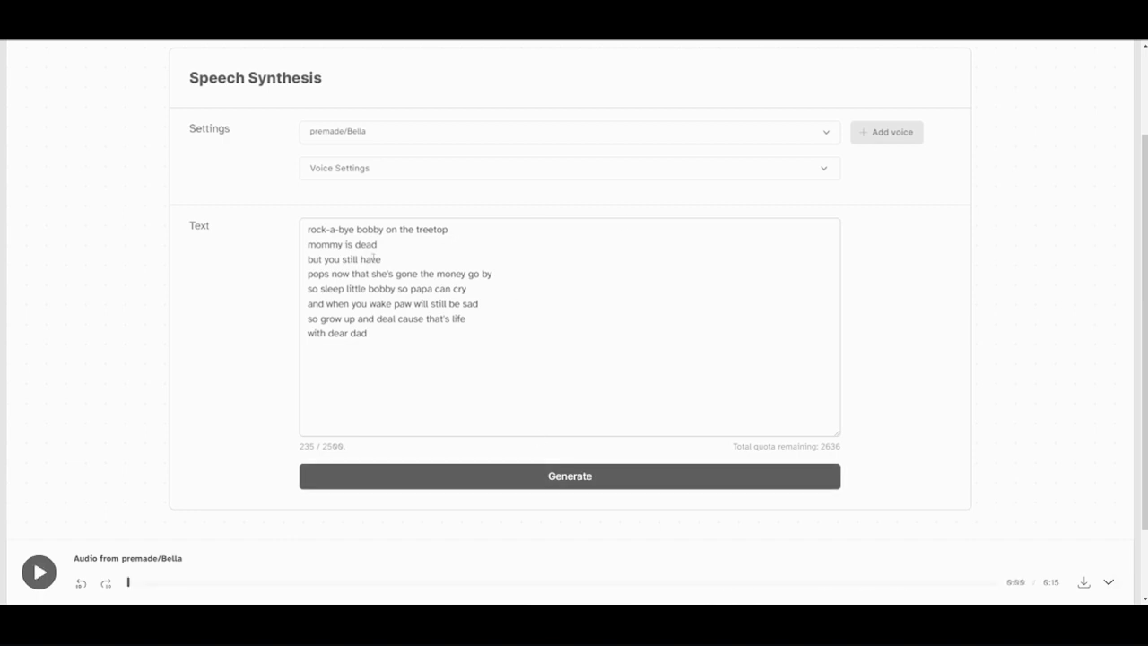
# - Capitalise and punctuate the first lyric lines with "Rock", "Bobby", "pops. Now", "go by,", "papa can cry." and "And"
pyautogui.click(335, 276)
pyautogui.hotkey('ctrl', 'a')
pyautogui.write("Rock-a-bye bobby on the treetop mommy is dead but you still have pops. Now that she's gone the money go by so sleep little bobby so papa can cry and when you wake paw will still be sad so grow up and deal cause that's life with dear dad")
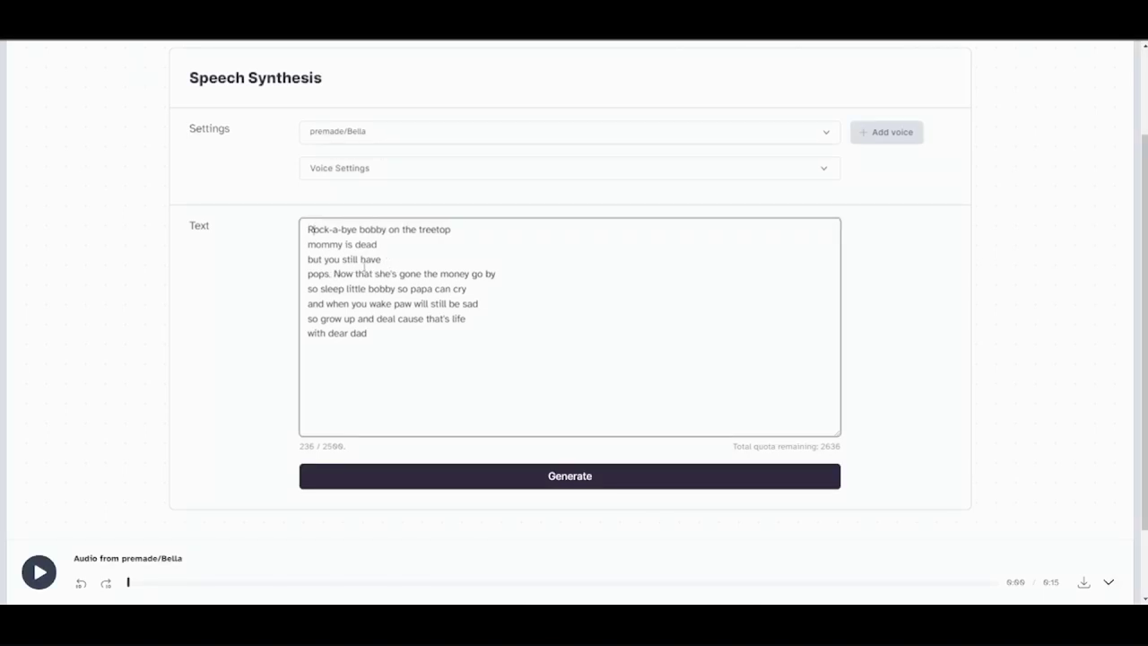
pyautogui.press('BackSpace')
pyautogui.write('B')
pyautogui.write(',')
pyautogui.press('BackSpace')
pyautogui.write('A')
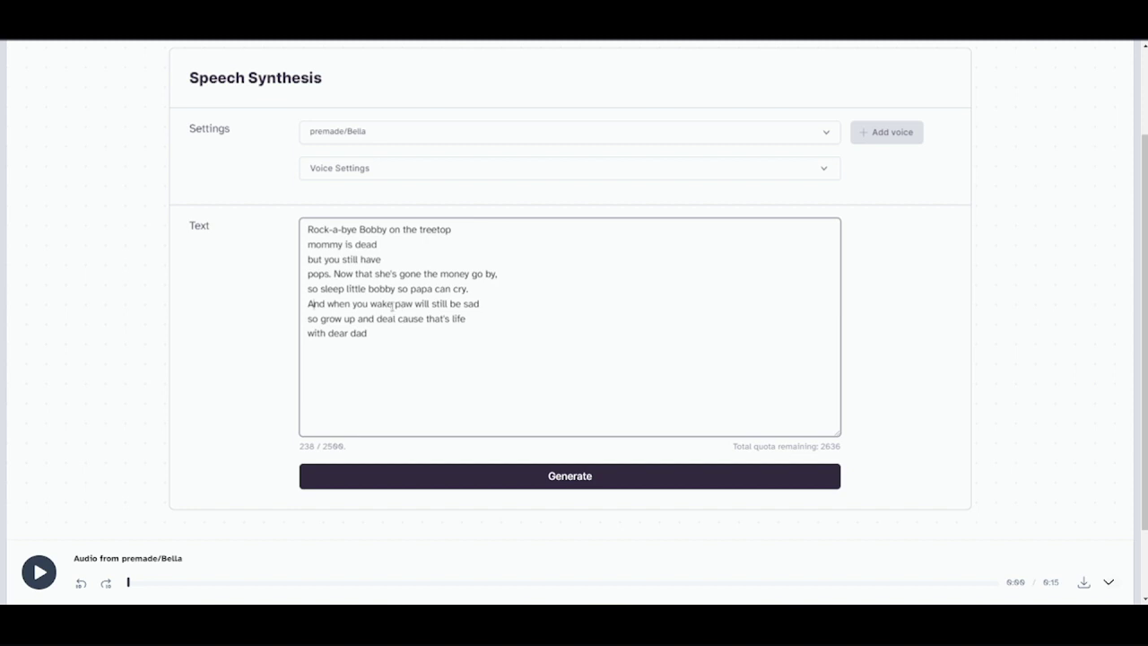
# - Correct the following lines to "wake, paw will still be sad." and "So grow up", and generate the audio with premade/Bella
pyautogui.click(393, 306)
pyautogui.write(',')
pyautogui.write('.')
pyautogui.click(314, 320)
pyautogui.press('BackSpace')
pyautogui.write('S')
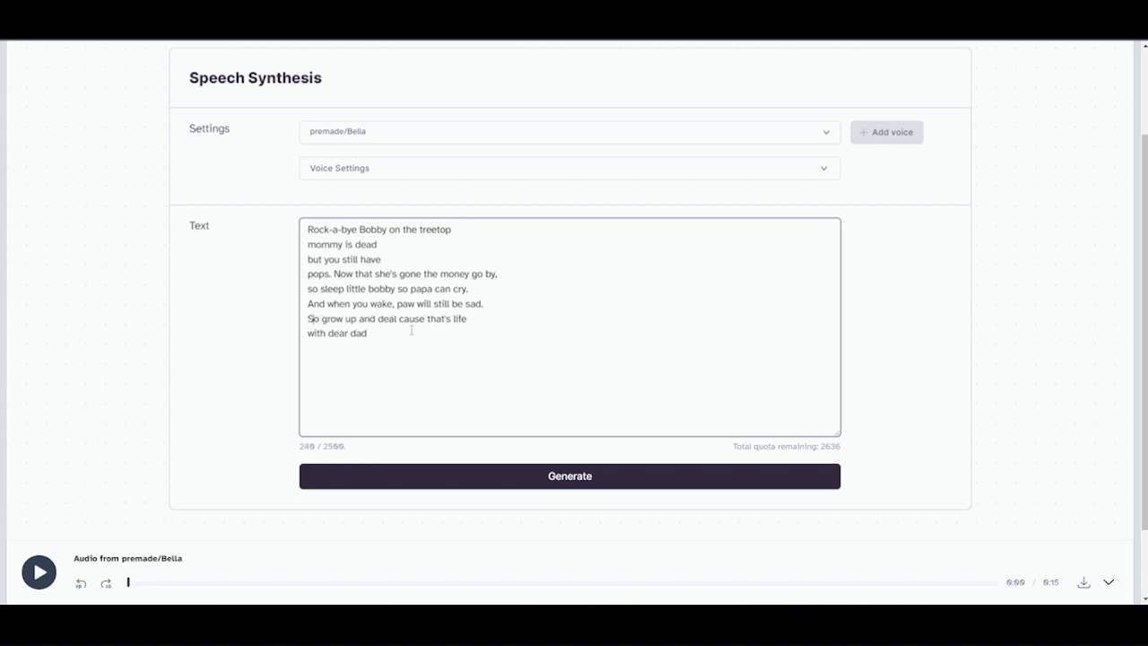
pyautogui.click(500, 484)
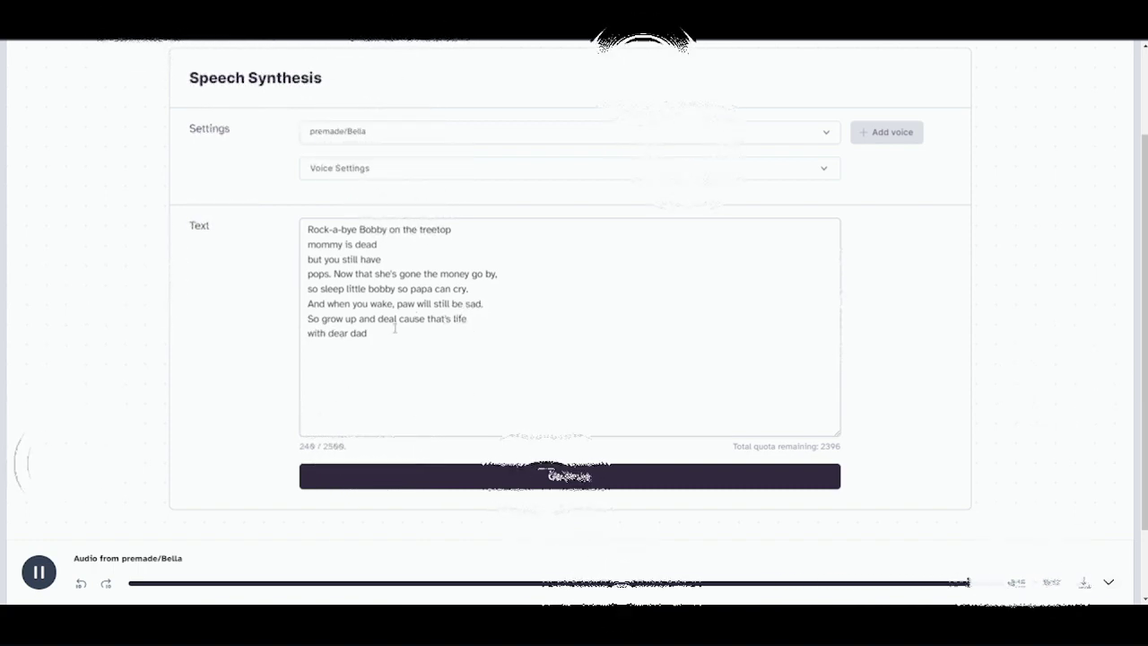
# - Set the voice to premade/Adam and generate the punctuated lyrics
pyautogui.click(397, 148)
pyautogui.click(397, 159)
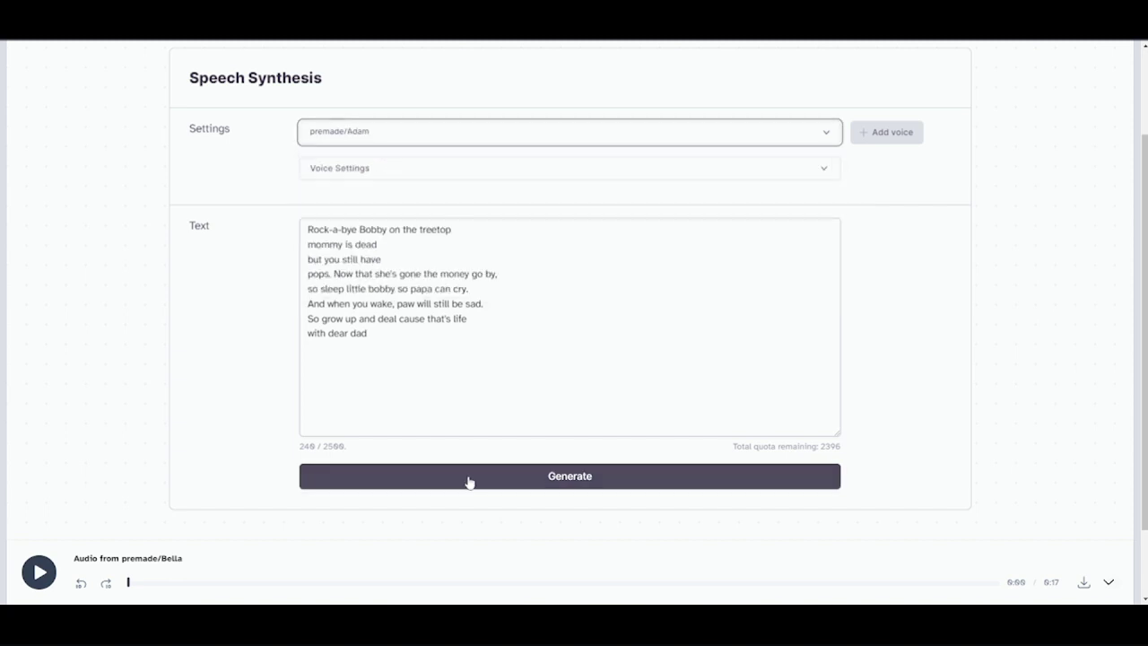
pyautogui.click(481, 485)
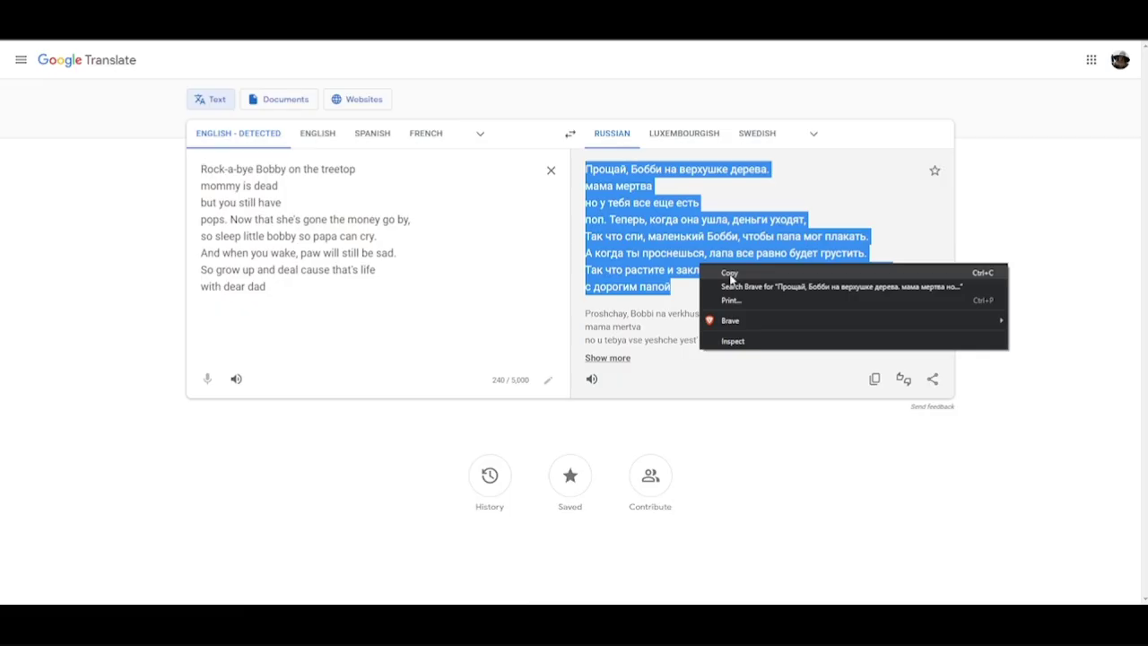
# - Copy the Russian translation, replace the lyrics in ElevenLabs' Speech Synthesis with it, and generate the audio with premade/Adam
pyautogui.click(729, 273)
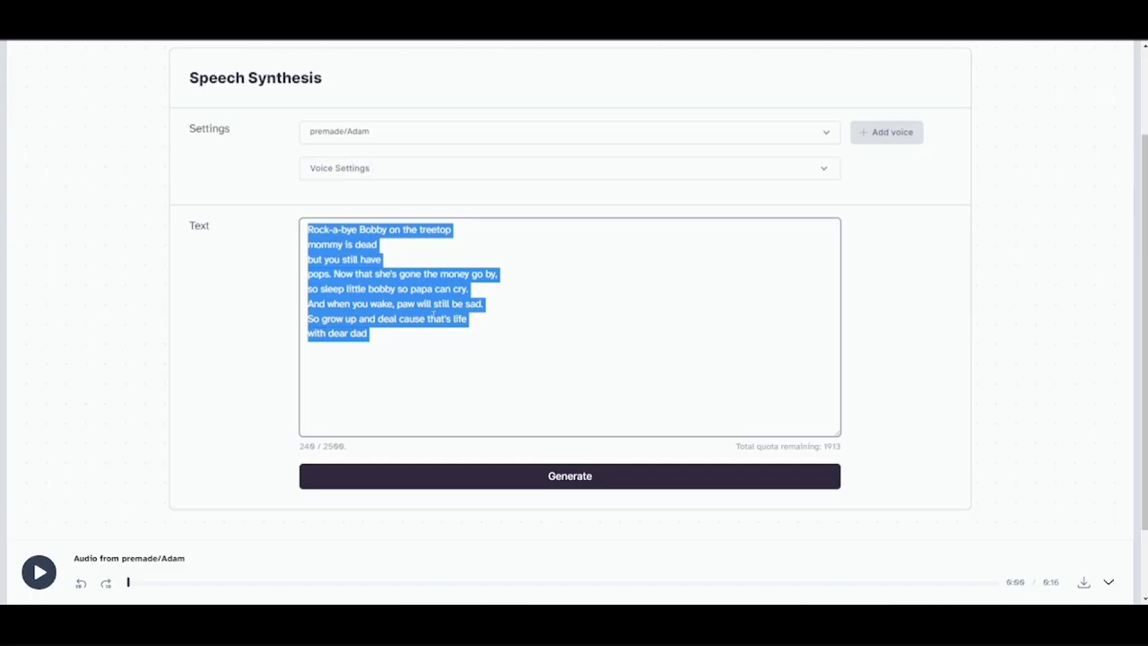
pyautogui.press('BackSpace')
pyautogui.rightClick(426, 312)
pyautogui.click(457, 408)
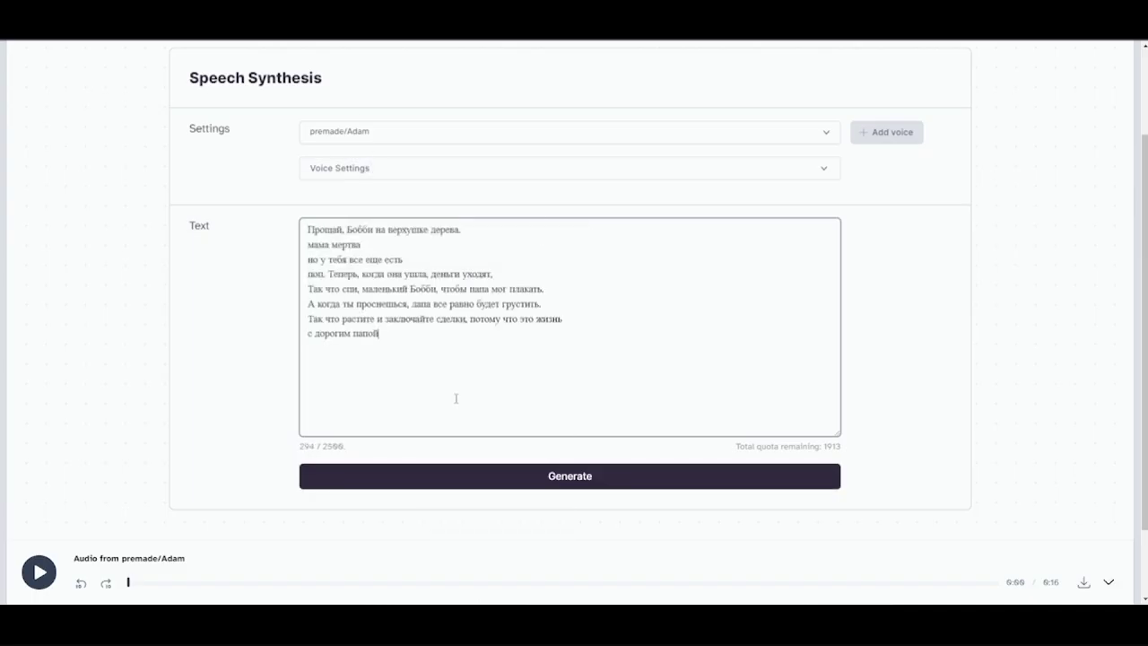
pyautogui.click(479, 475)
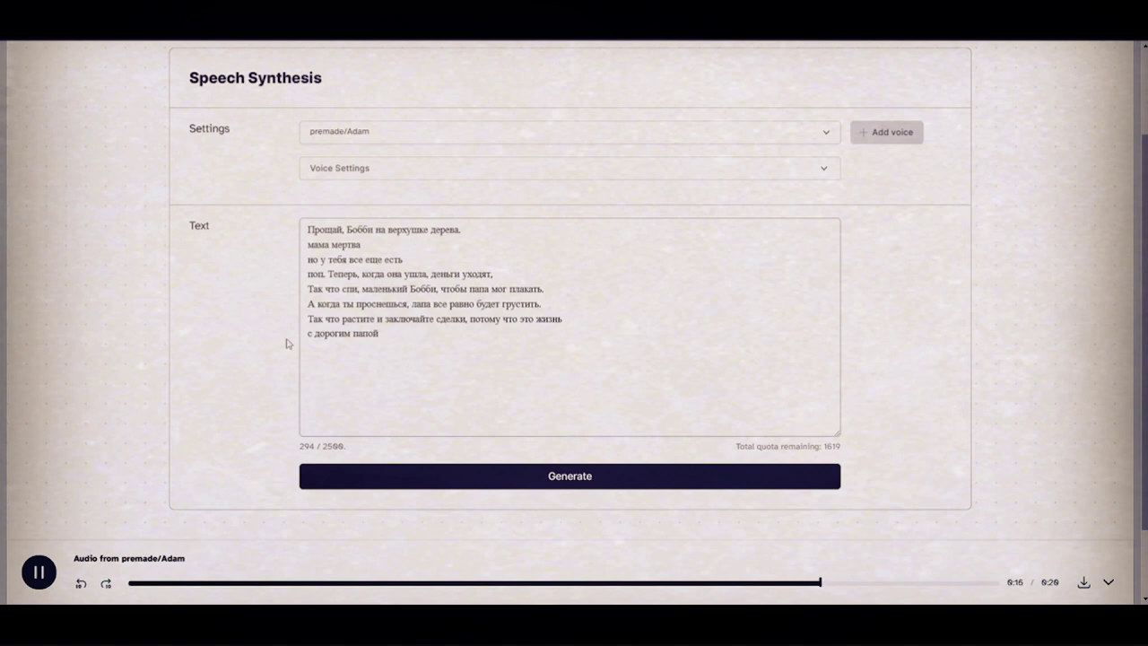
# - Change the voice to premade/Bella and generate the Russian lyrics
pyautogui.click(349, 127)
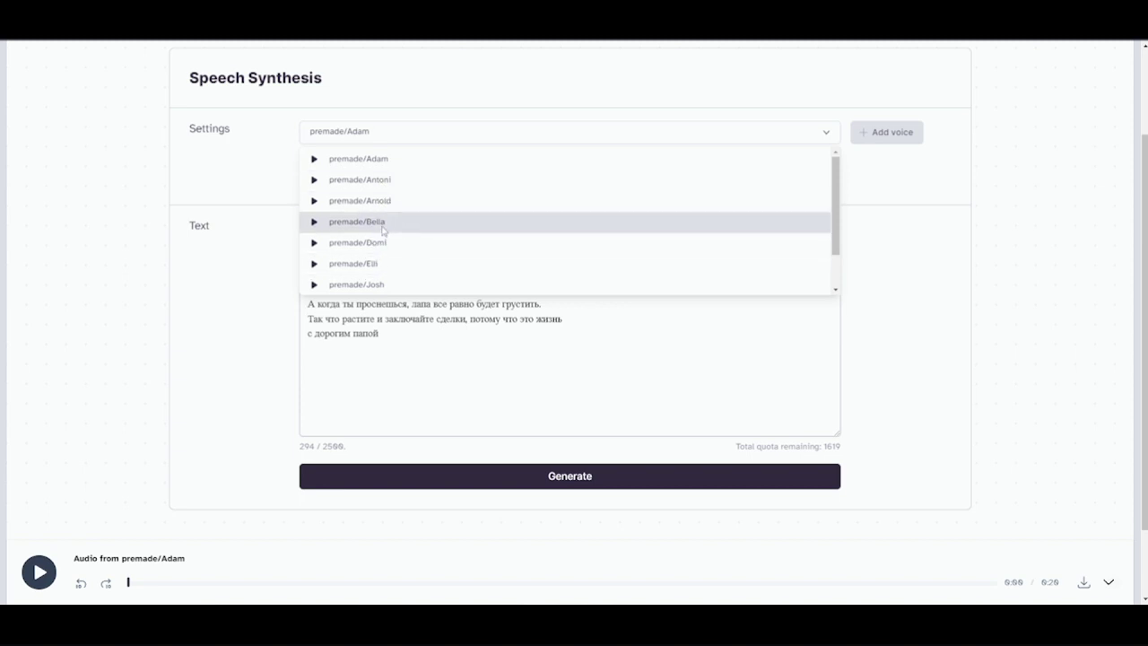
pyautogui.click(381, 223)
pyautogui.click(456, 475)
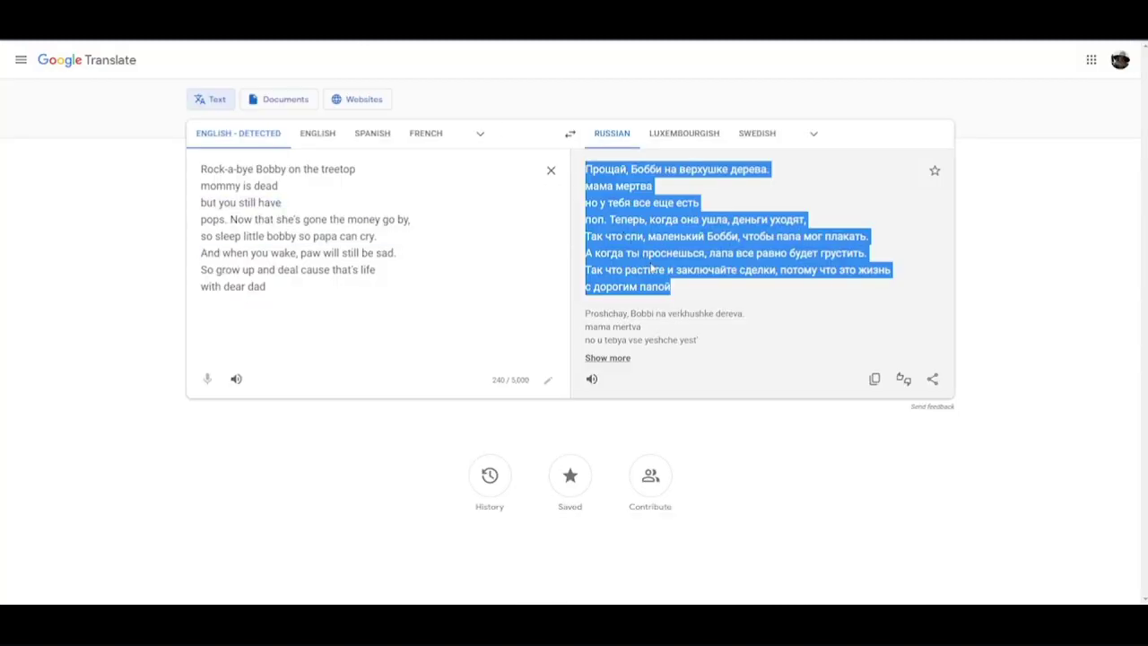
# - In Google Translate, translate the English lyrics into Italian and copy the whole translation
pyautogui.click(810, 133)
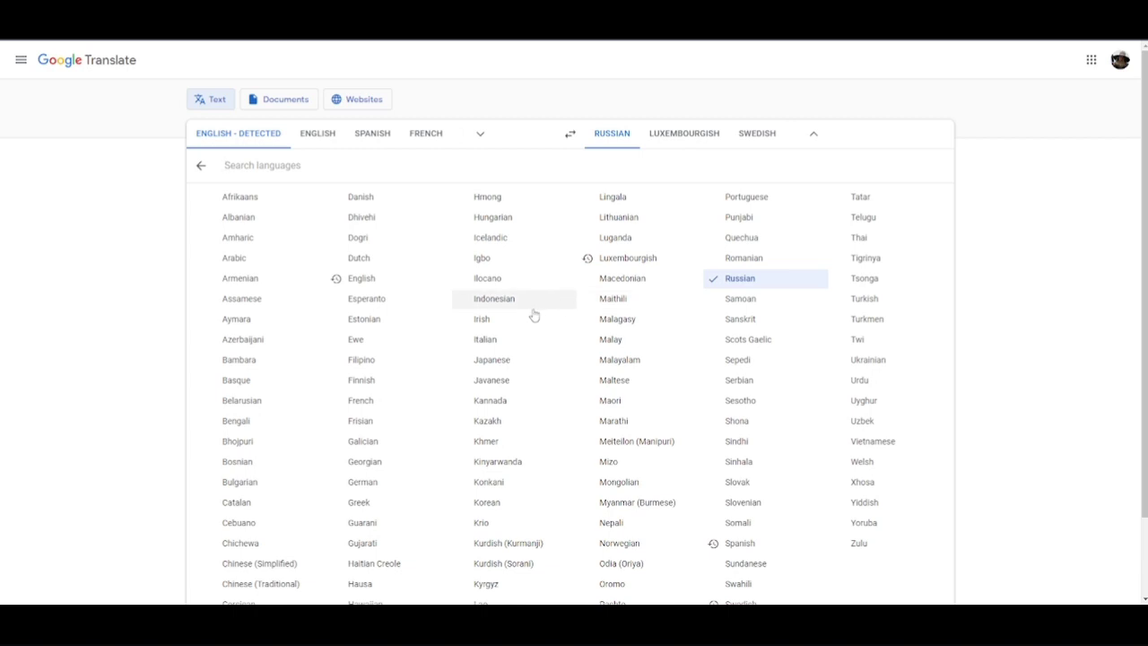
pyautogui.scroll(-1, 439, 380)
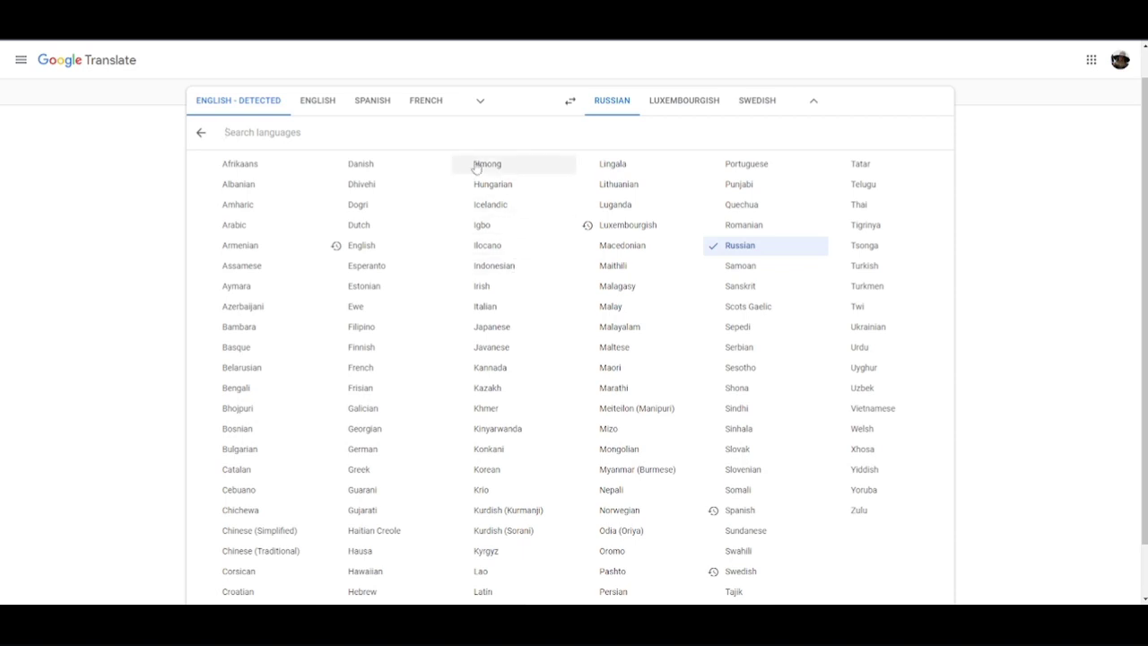
pyautogui.scroll(-1, 515, 513)
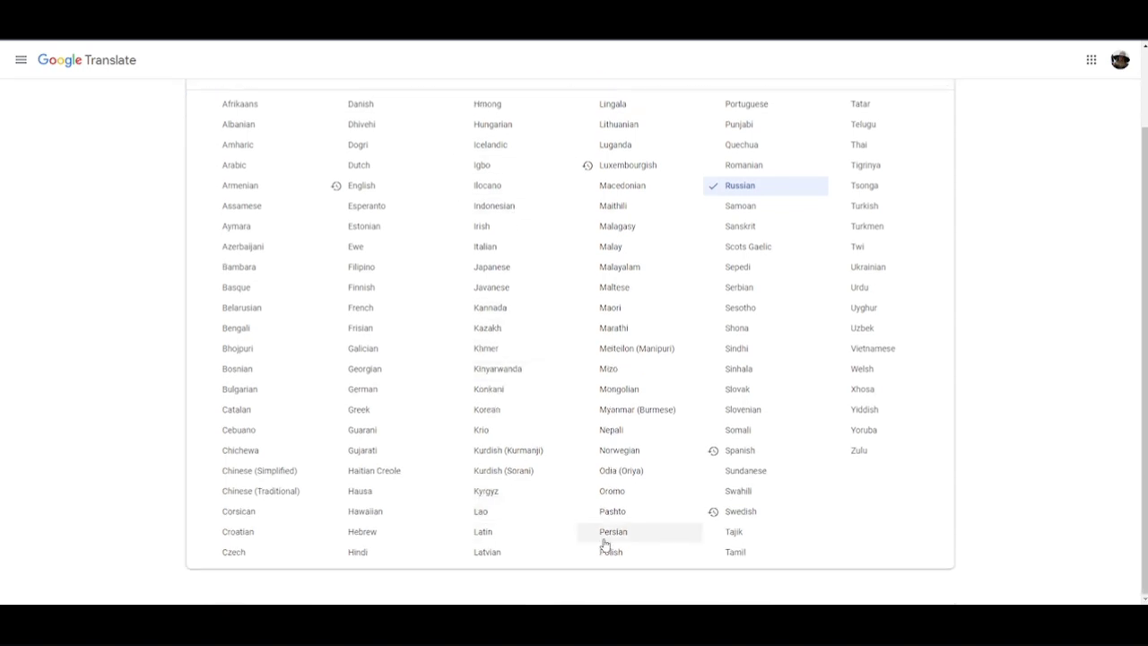
pyautogui.scroll(2, 606, 542)
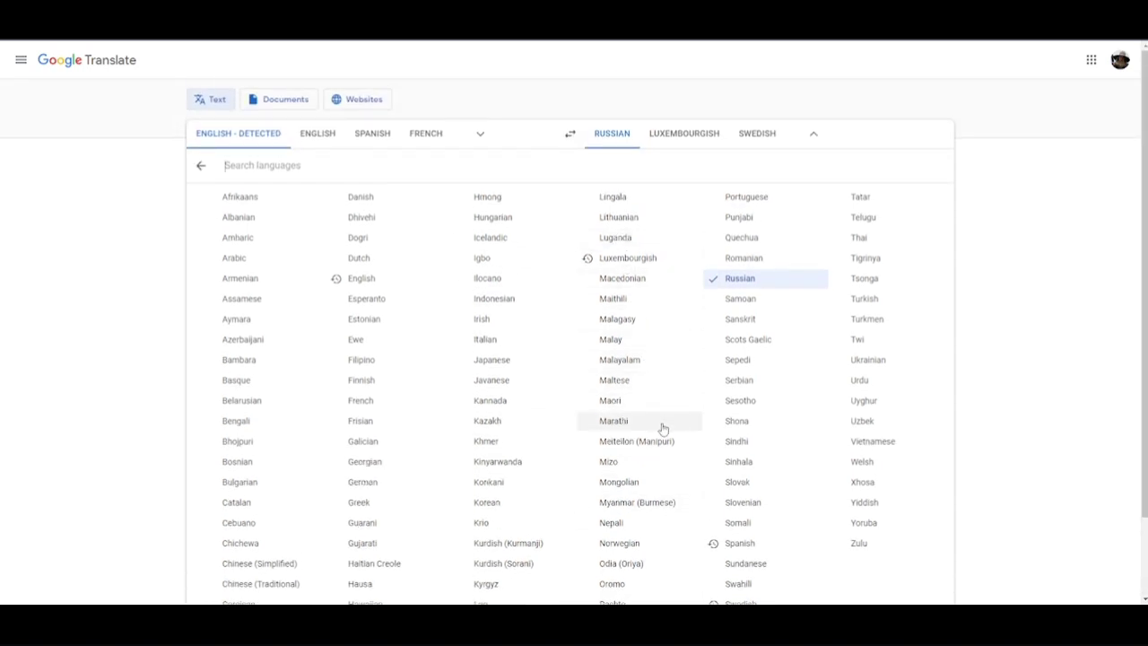
pyautogui.click(500, 340)
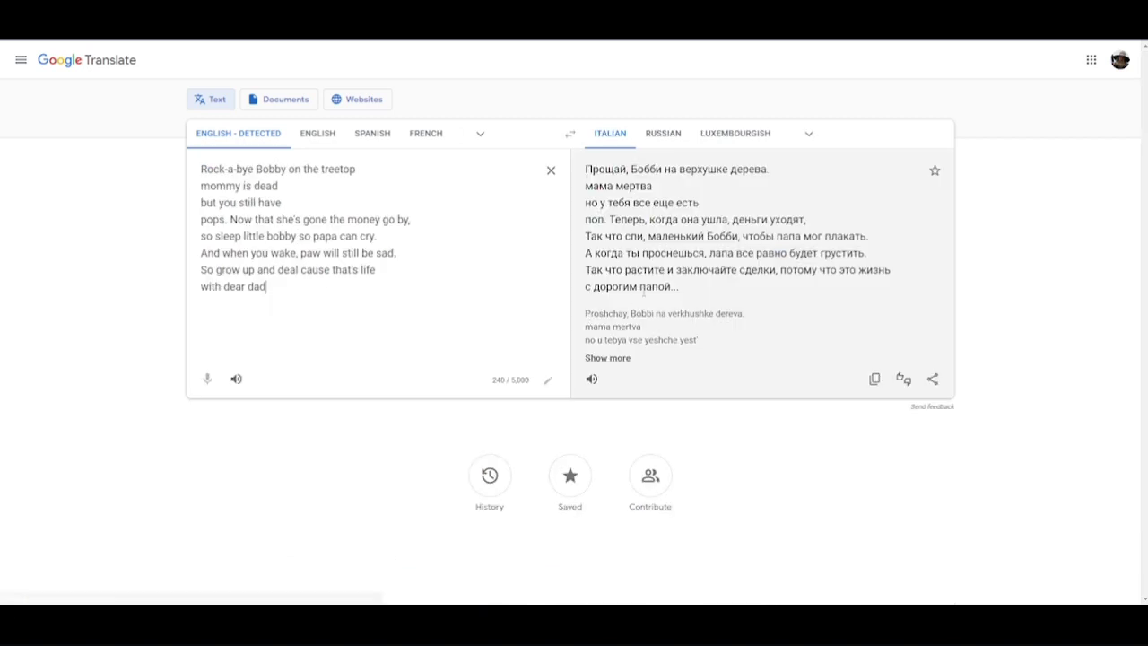
pyautogui.moveTo(580, 173); pyautogui.dragTo(661, 288)
pyautogui.hotkey('ctrl', 'c')
pyautogui.rightClick(644, 255)
pyautogui.click(674, 264)
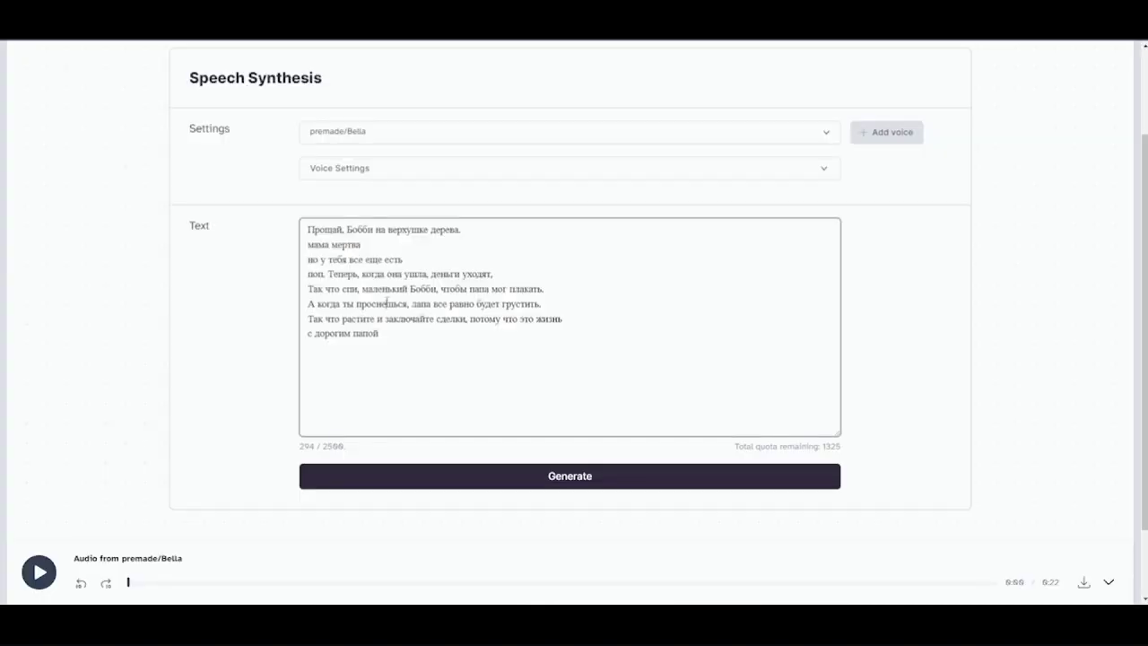
# - Replace the Russian lyrics in ElevenLabs' speech text with the copied Italian version and generate it with premade/Bella
pyautogui.tripleClick(387, 303)
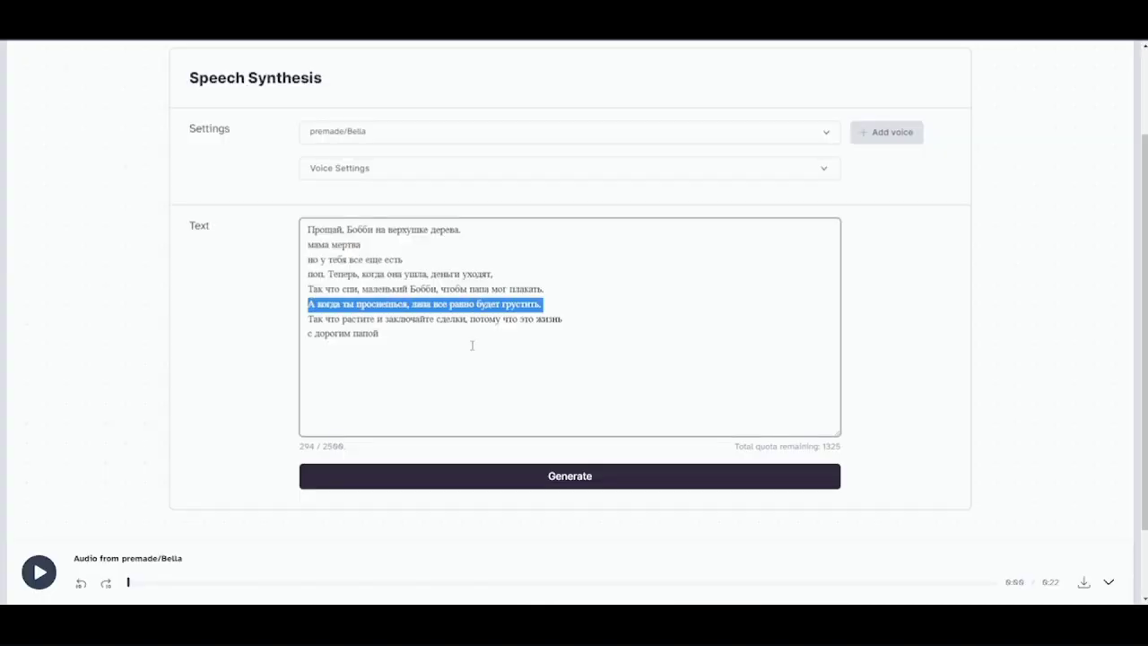
pyautogui.moveTo(472, 345); pyautogui.dragTo(314, 232)
pyautogui.press('BackSpace')
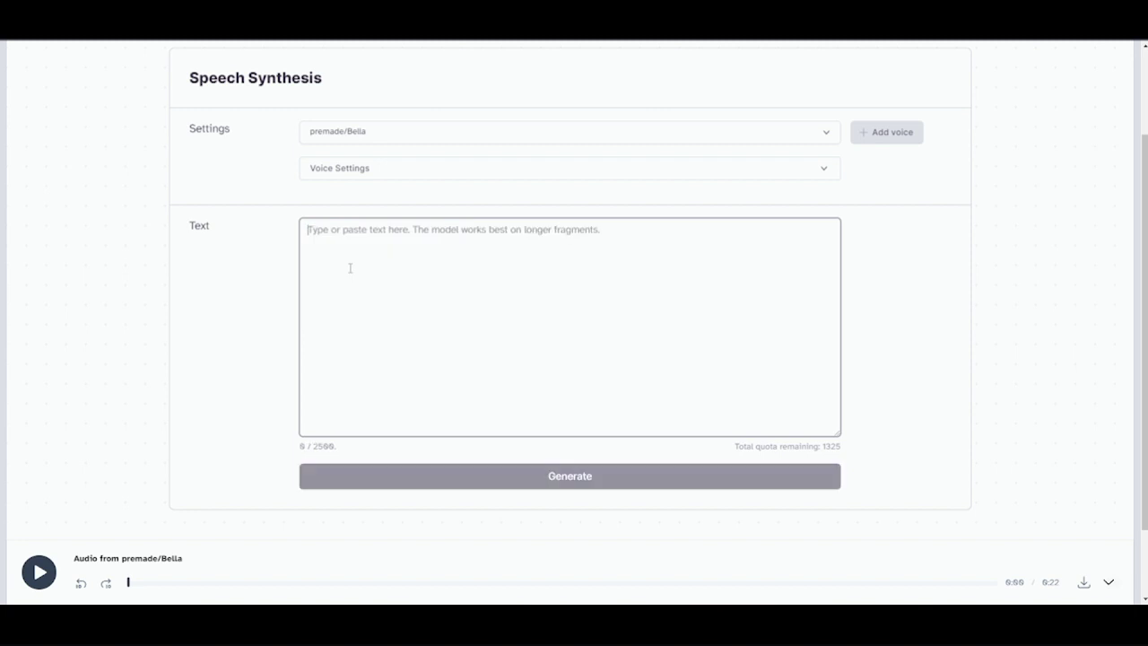
pyautogui.rightClick(350, 267)
pyautogui.click(385, 374)
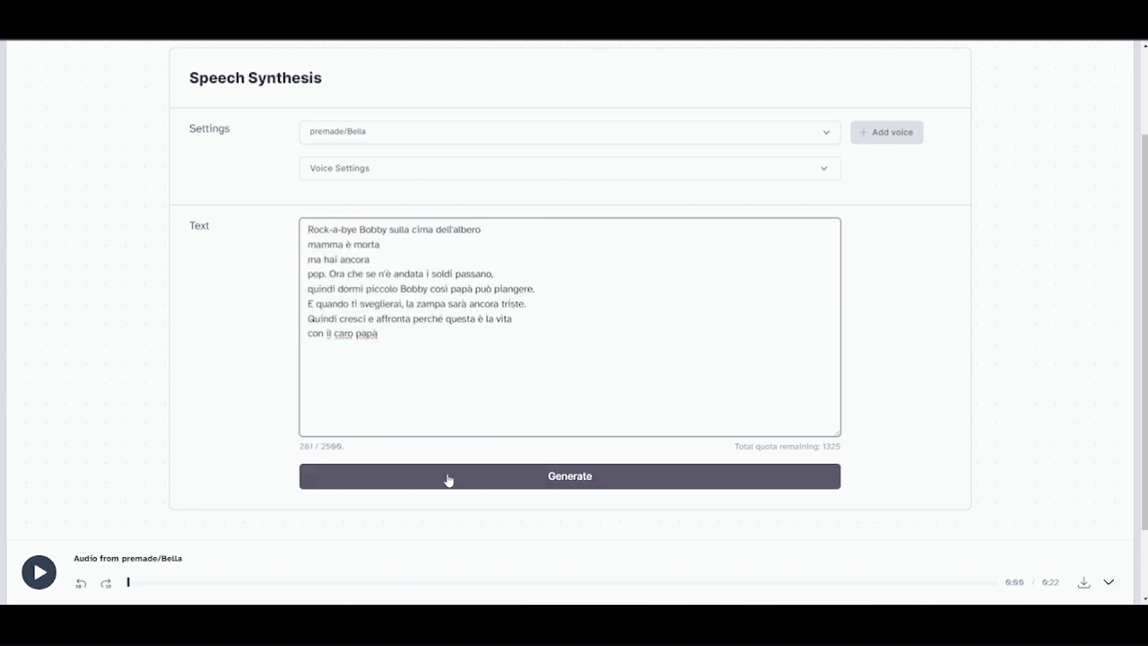
pyautogui.click(446, 475)
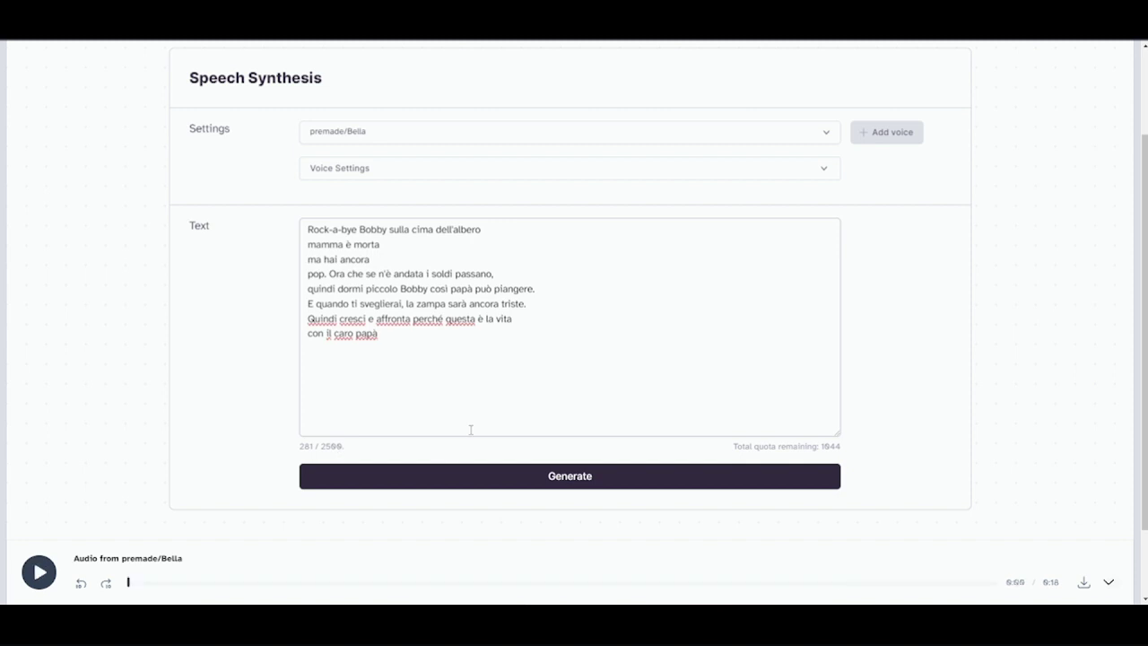
# - Switch the voice to premade/Adam and generate the Italian lyrics
pyautogui.click(658, 136)
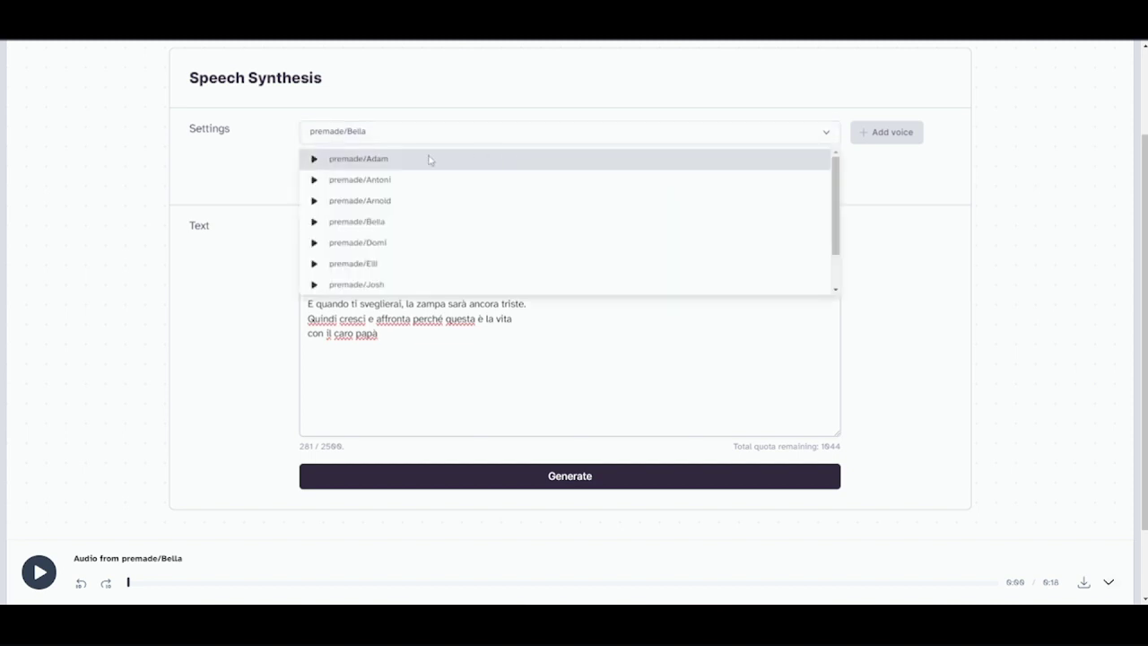
pyautogui.click(431, 159)
pyautogui.click(526, 479)
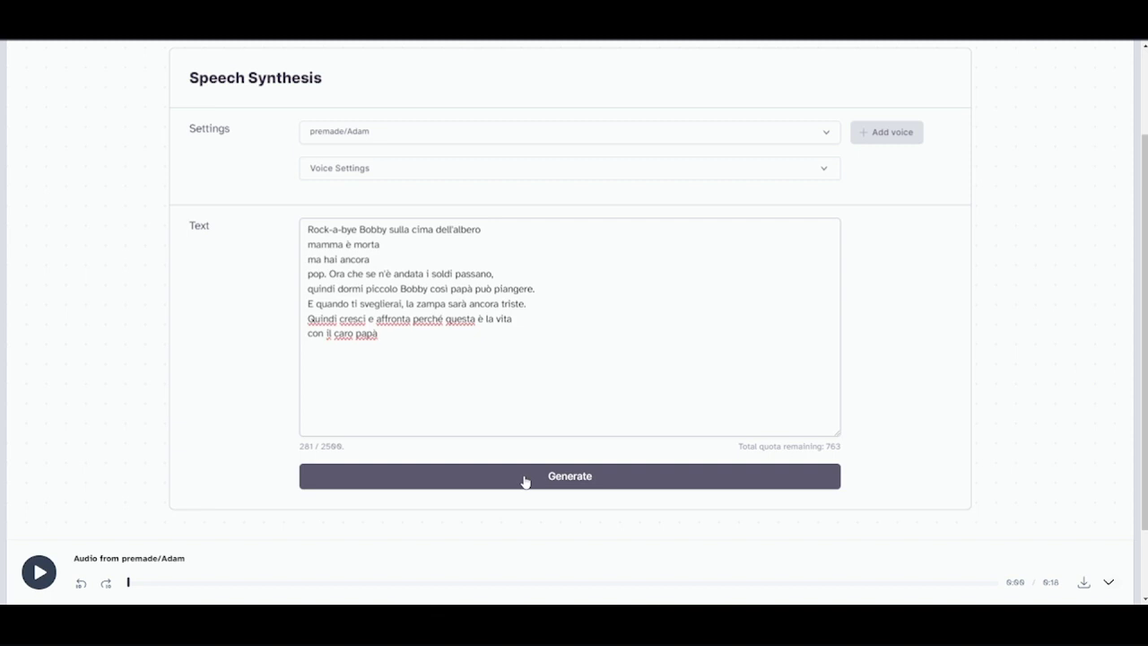
# - Select the premade/Sam voice and generate the Italian lyrics
pyautogui.click(796, 131)
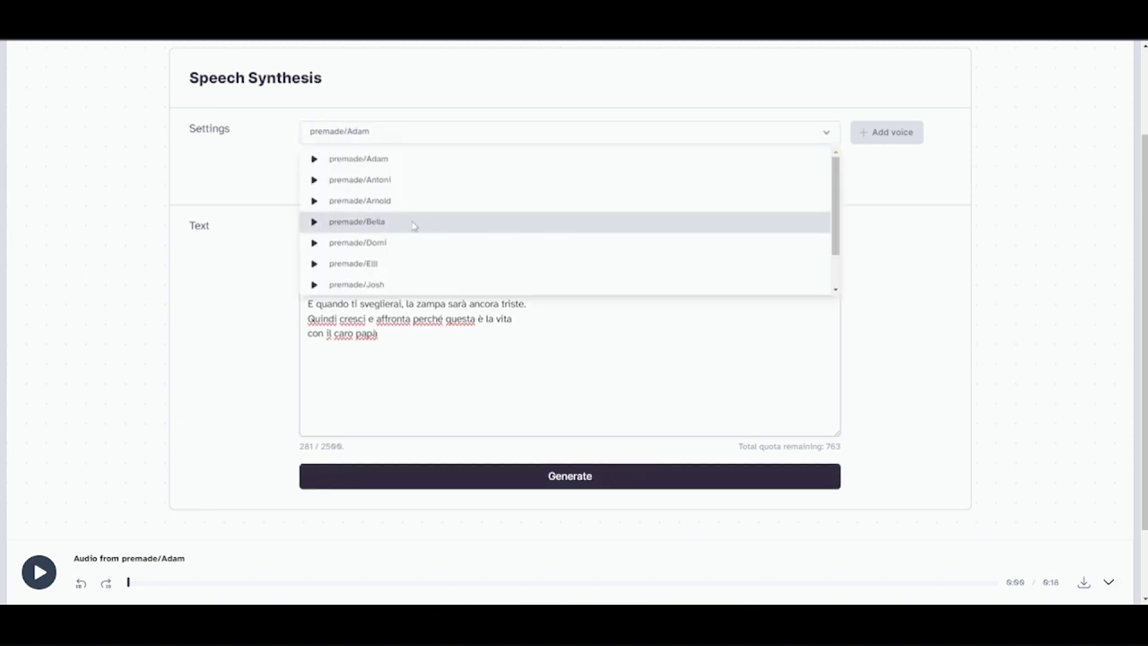
pyautogui.scroll(-3, 414, 226)
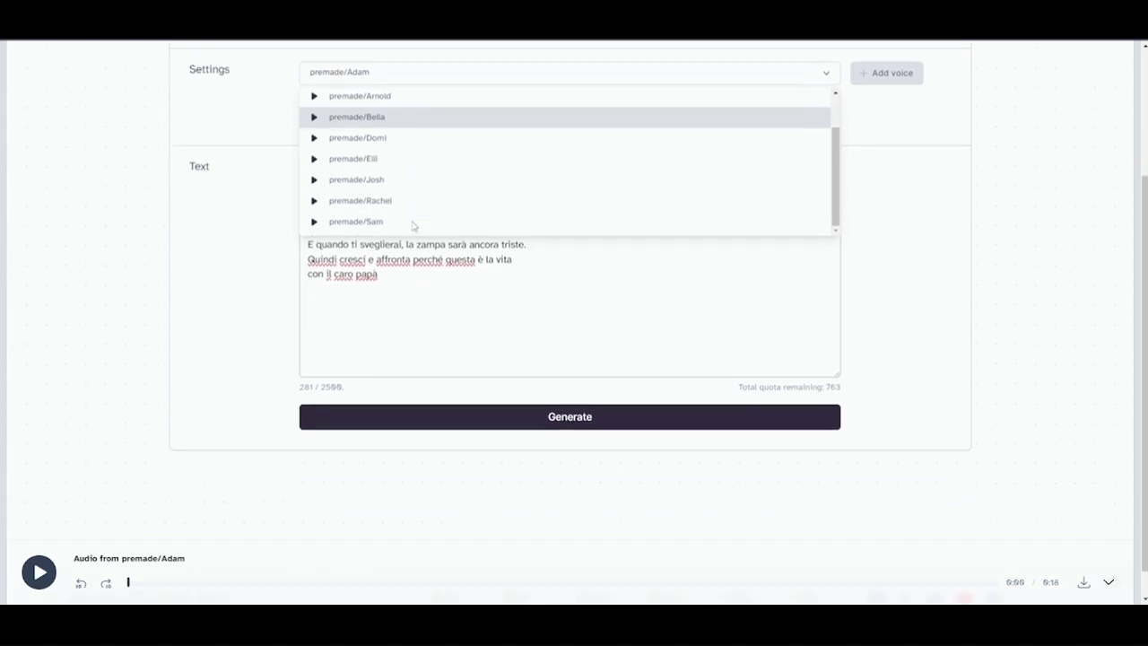
pyautogui.click(393, 219)
pyautogui.click(551, 416)
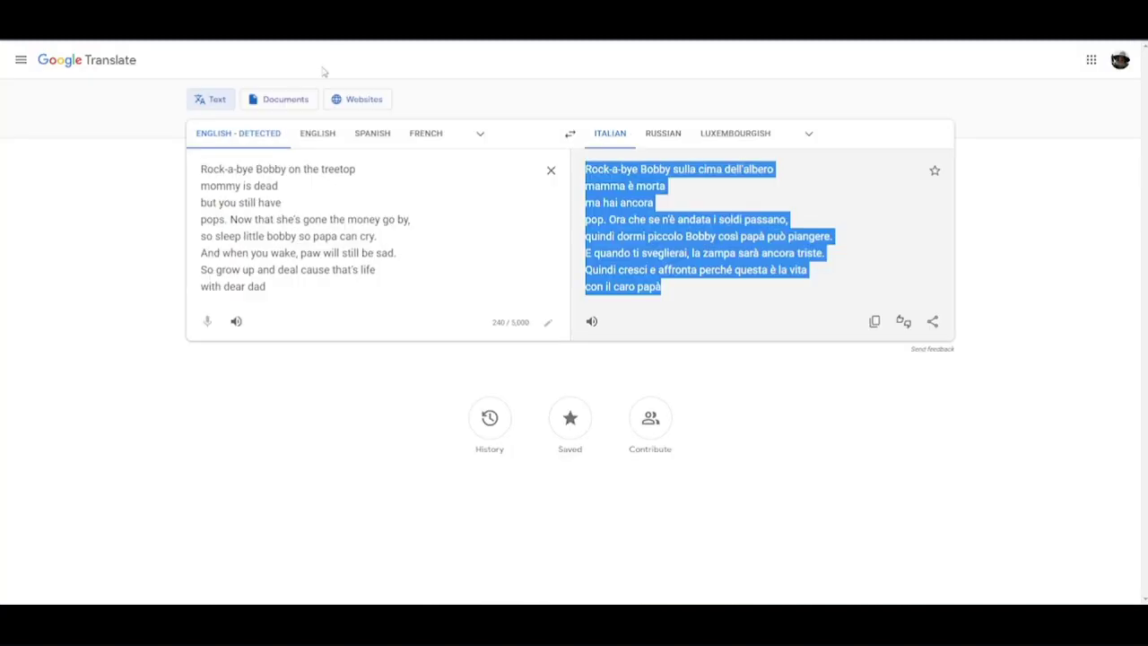
# - Copy the English lyrics from Google Translate back into ElevenLabs' speech text and generate them with premade/Sam
pyautogui.tripleClick(260, 254)
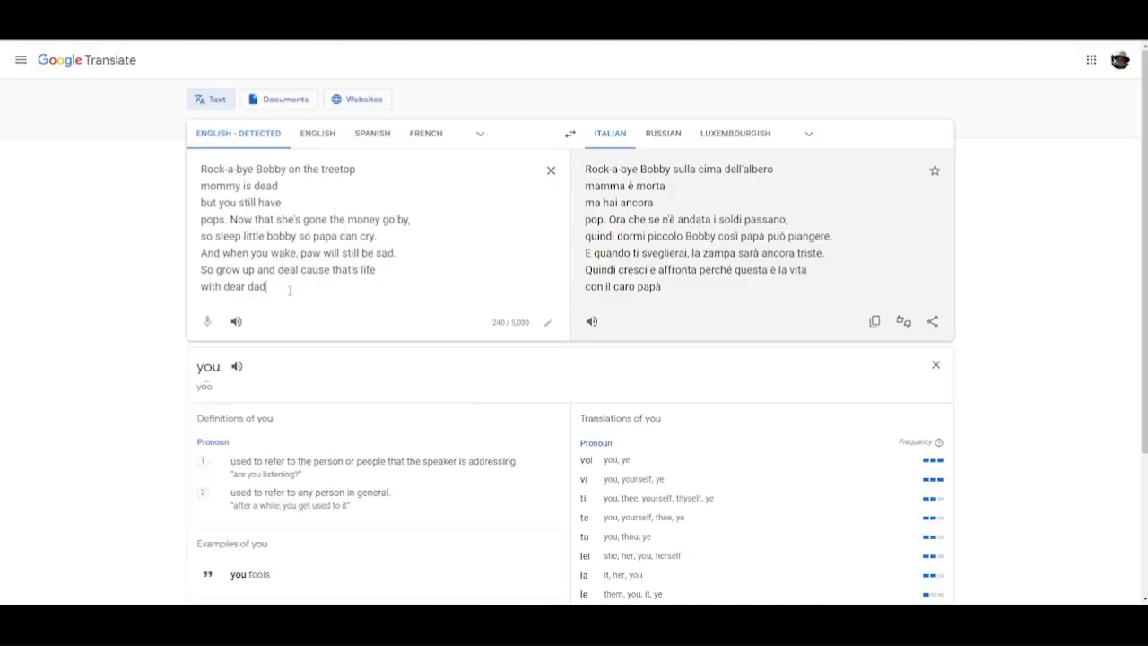
pyautogui.moveTo(287, 290); pyautogui.dragTo(199, 166)
pyautogui.rightClick(220, 215)
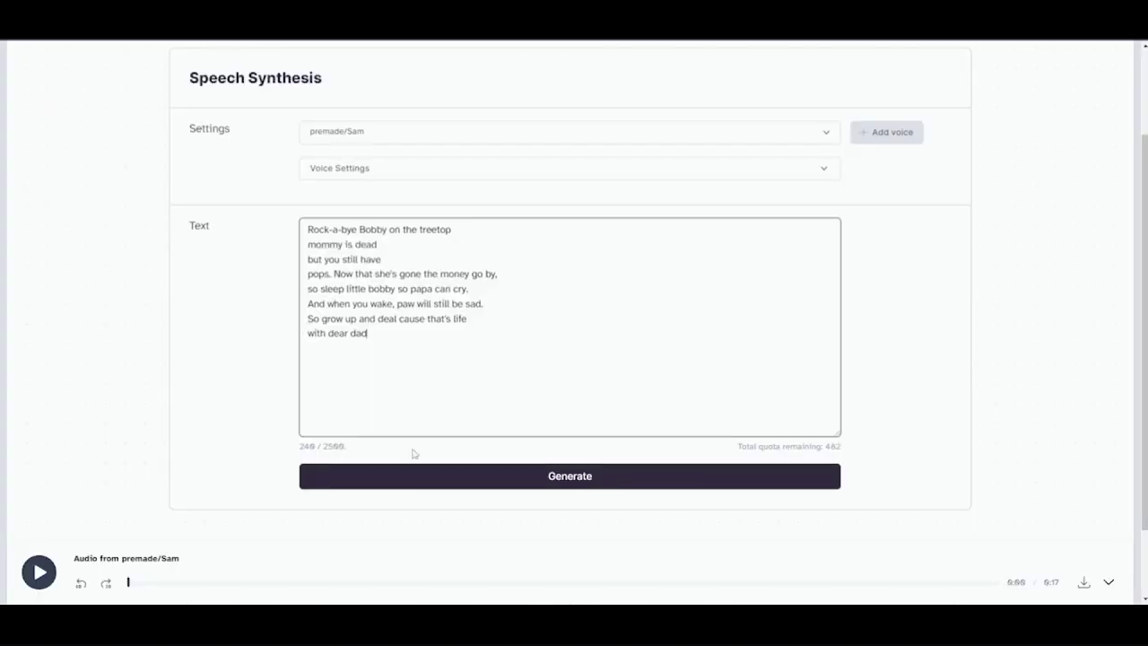
pyautogui.click(422, 476)
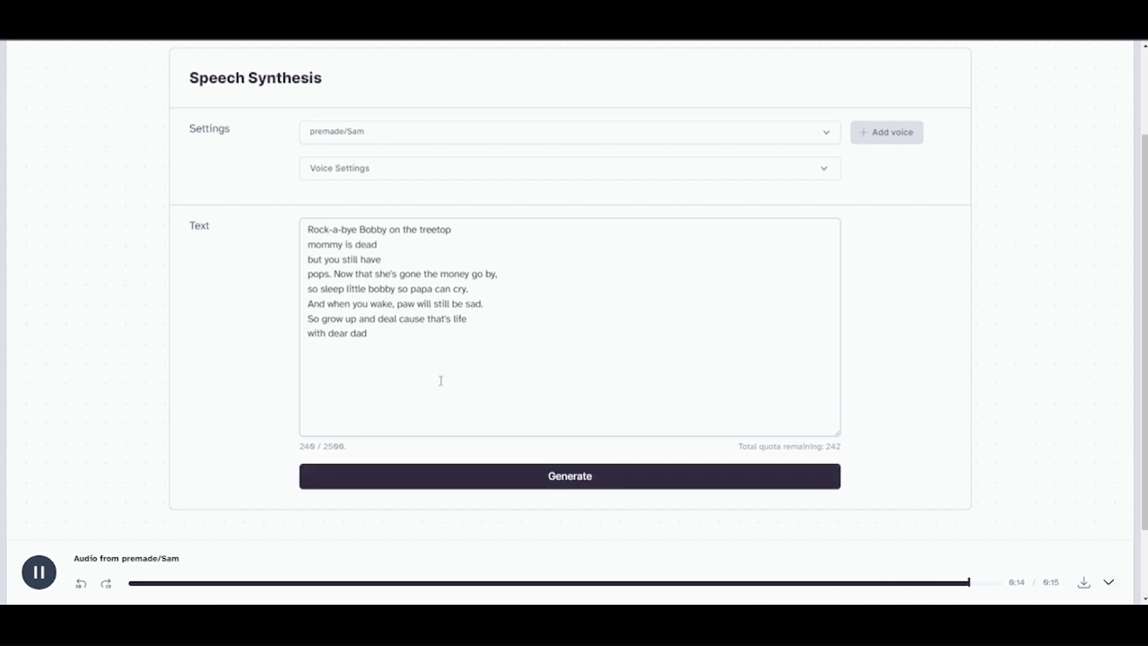
# - Change the lyrics to "papa can cry!", "still be sad,", "so grow up" and "with dear dad!", and generate them with premade/Sam
pyautogui.click(395, 339)
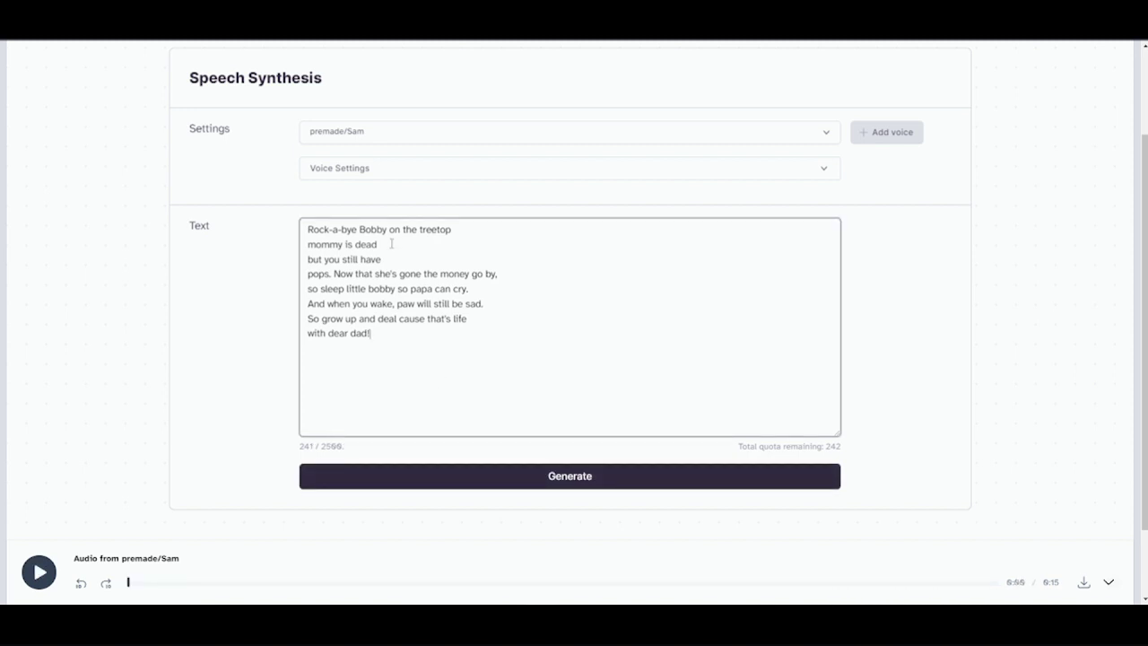
pyautogui.click(475, 479)
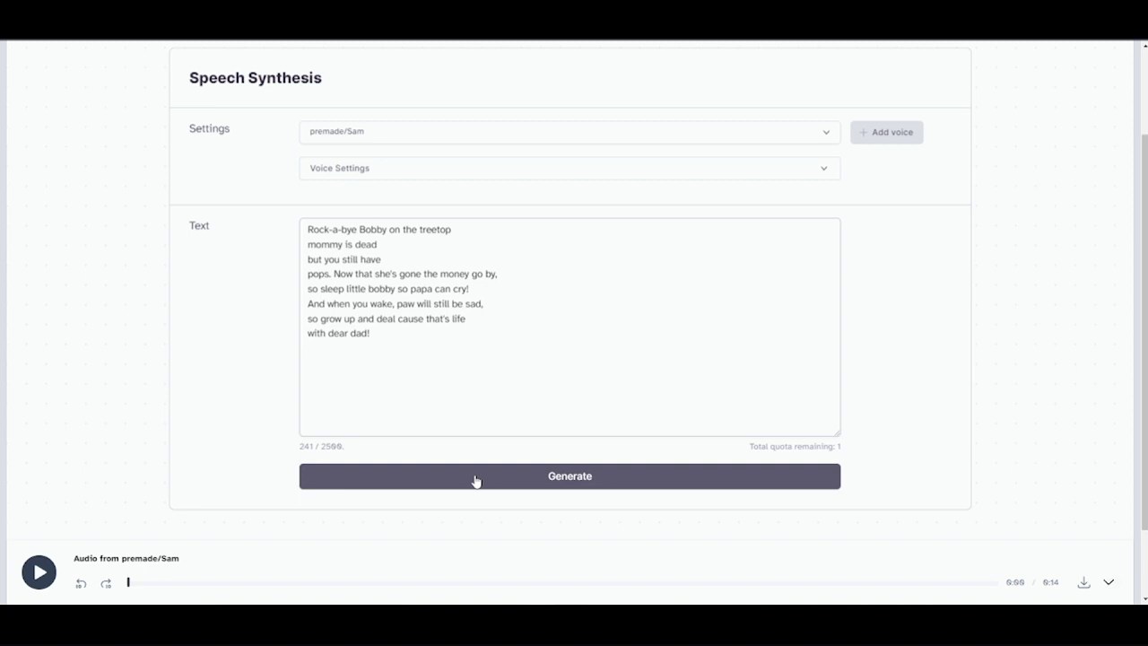
# - Set the voice to premade/Bella, try to generate the text "DIE.", and decline the account upgrade
pyautogui.click(362, 139)
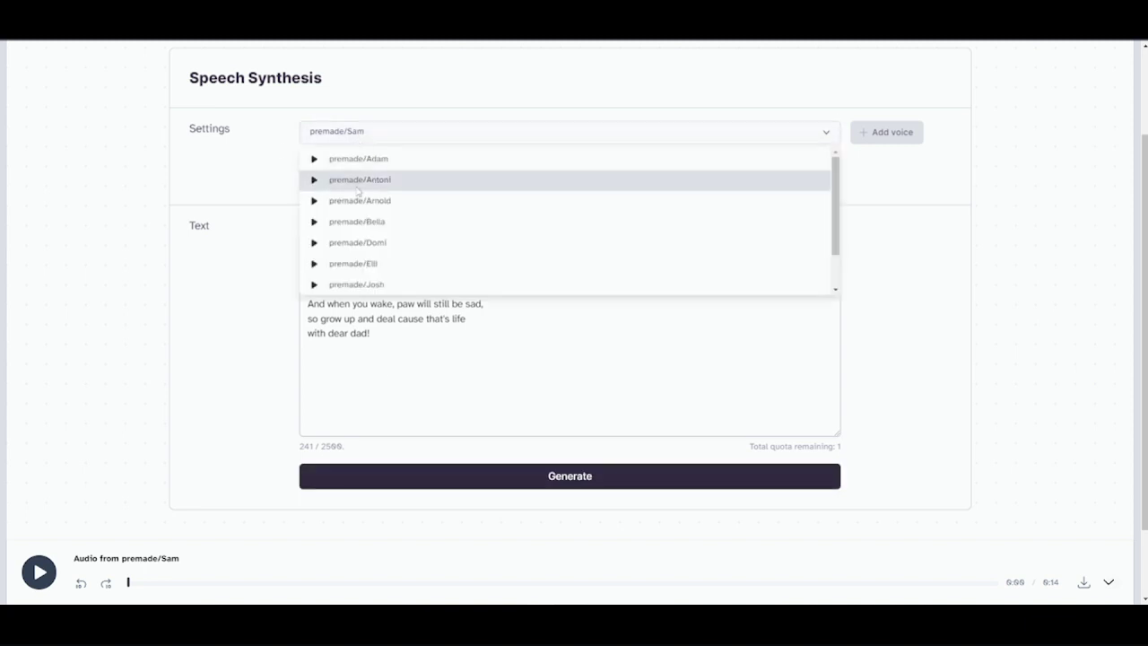
pyautogui.click(367, 221)
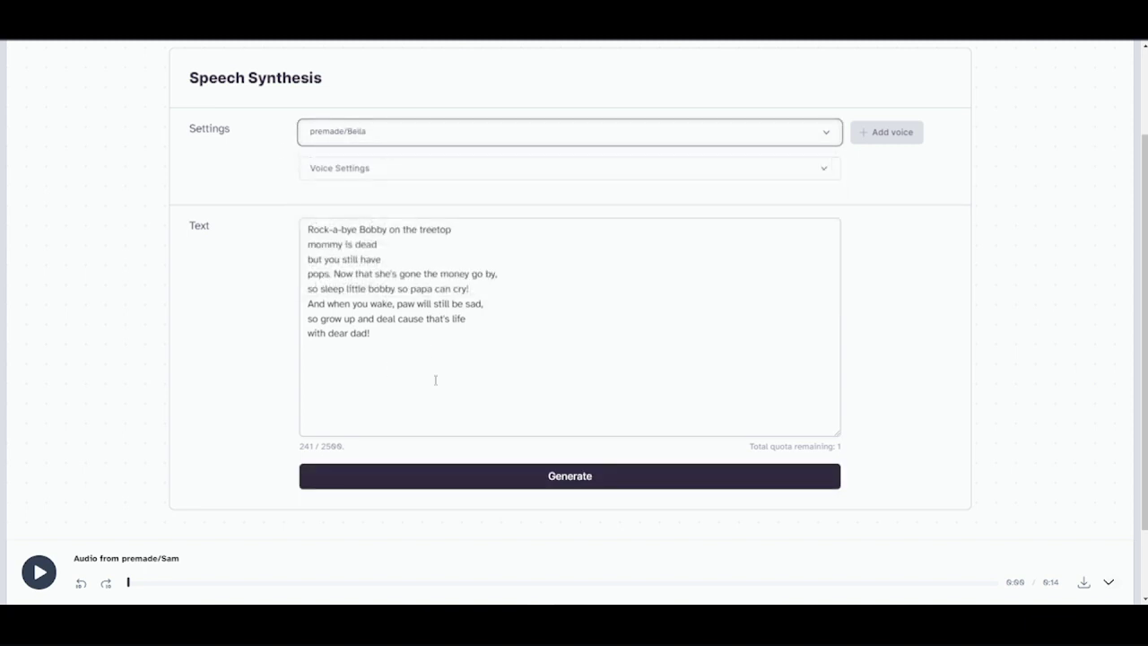
pyautogui.click(494, 472)
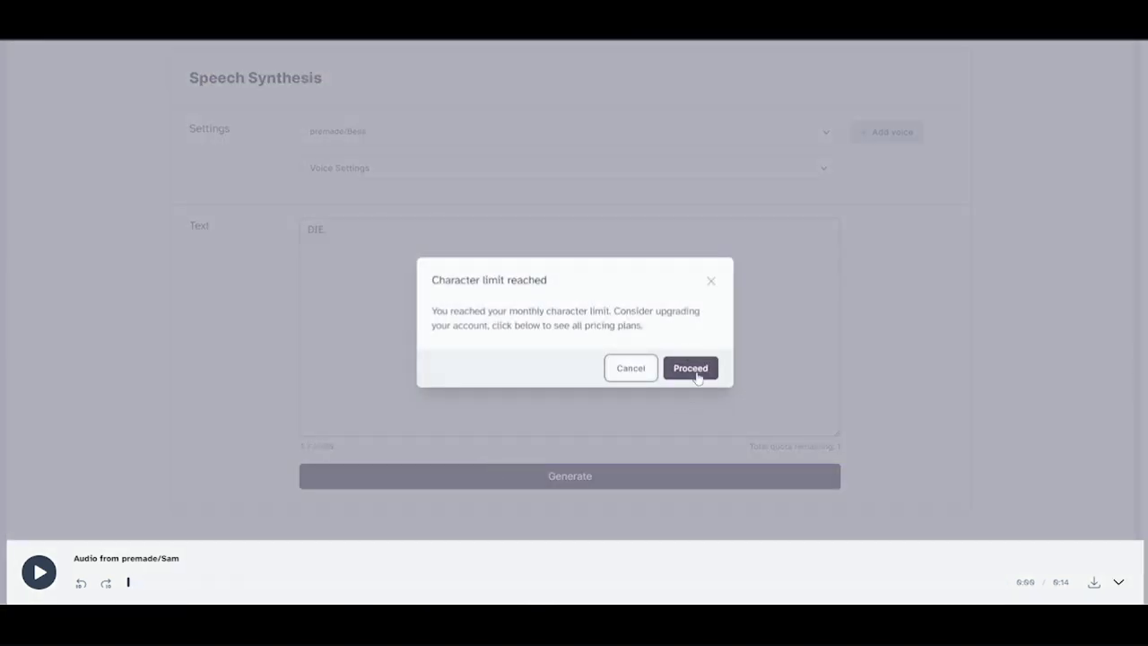
pyautogui.click(651, 375)
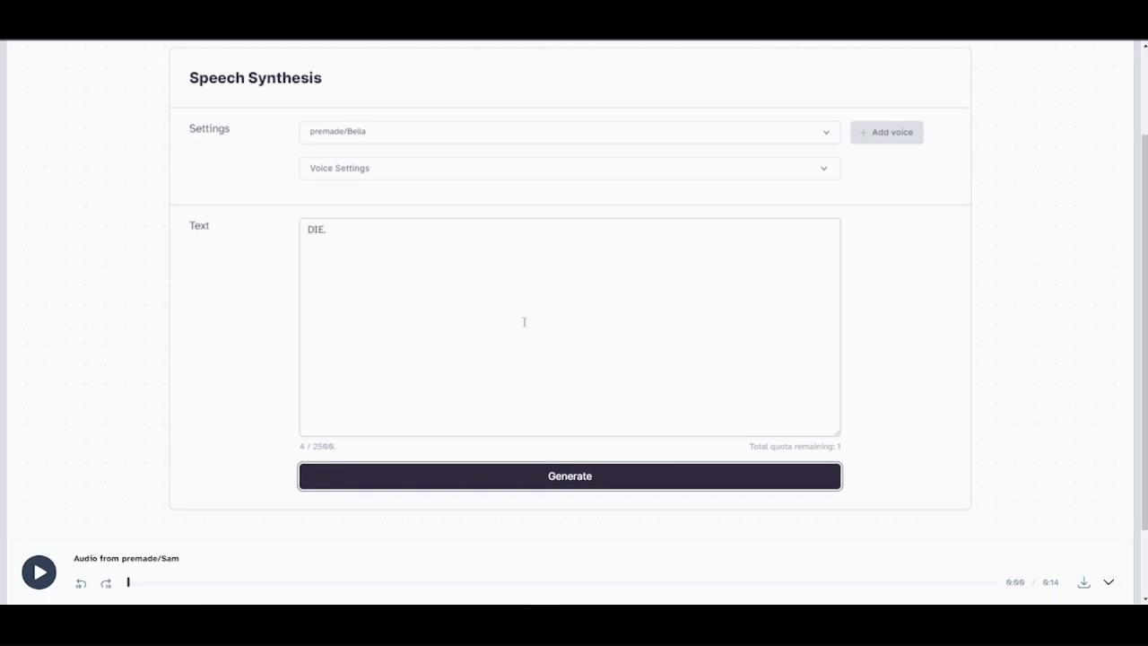
# - Replace the text with the single letter "E", generate it with premade/Bella, and try generating it once more
pyautogui.click(356, 244)
pyautogui.hotkey('ctrl', 'a')
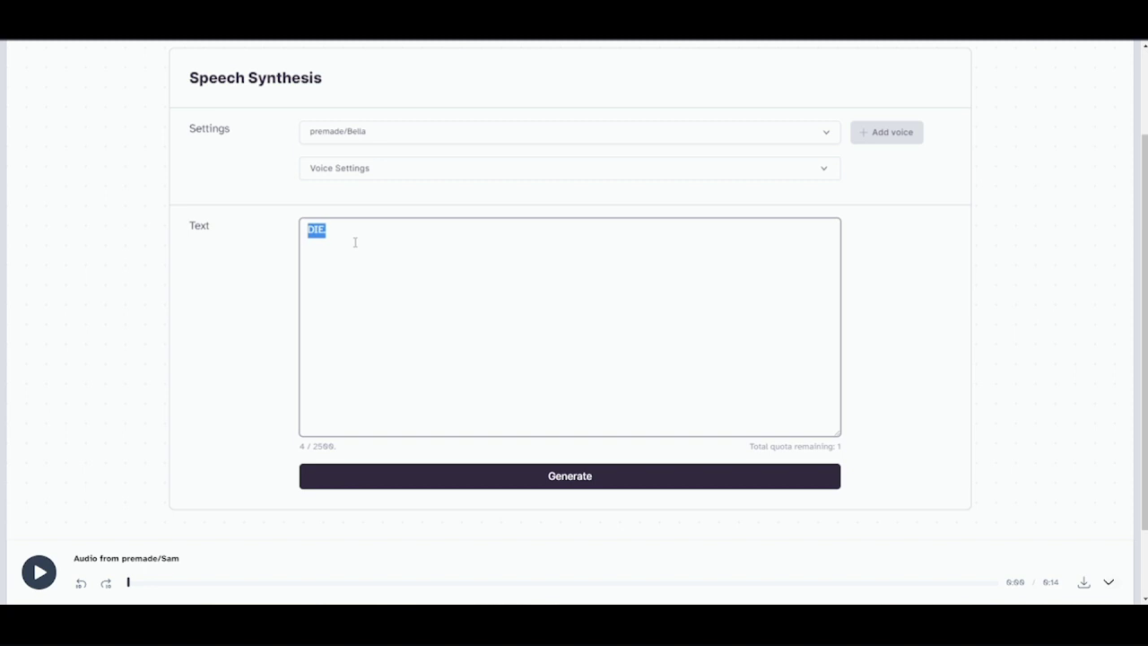
pyautogui.write('E')
pyautogui.click(566, 480)
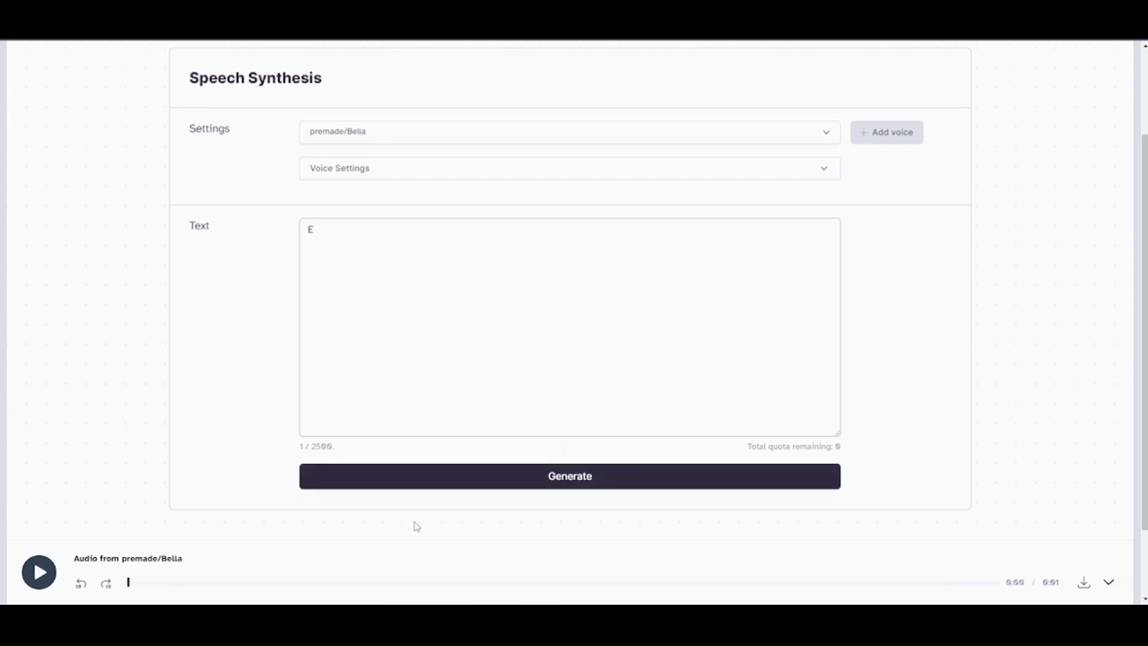
pyautogui.click(498, 484)
pyautogui.click(644, 366)
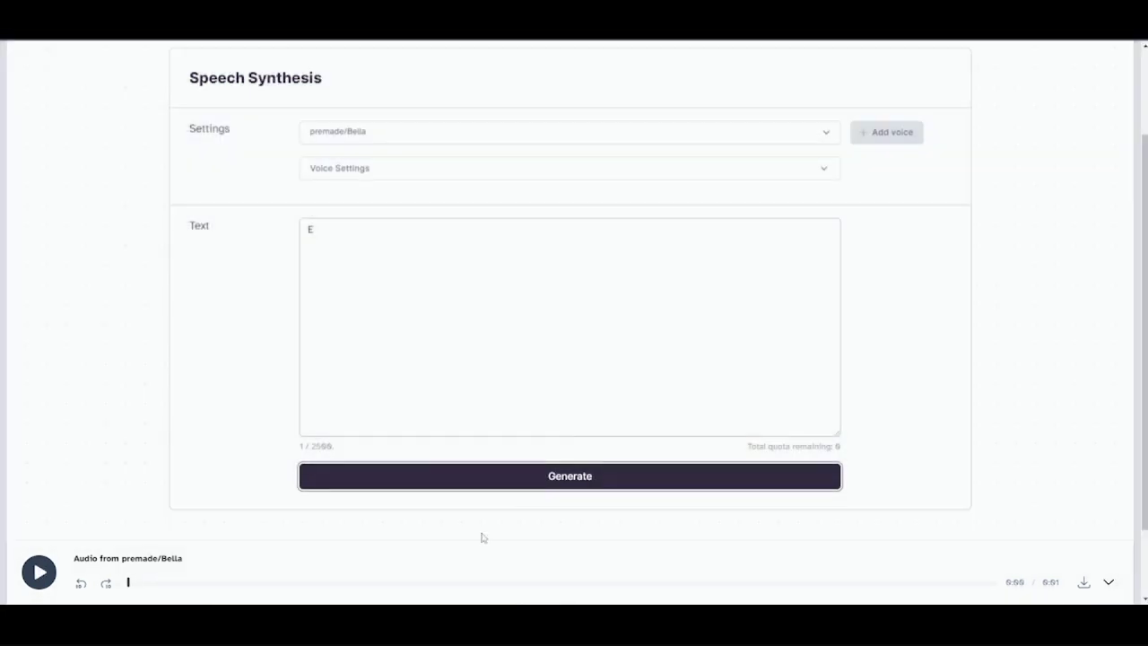
# - Replay the premade/Bella clip of the letter "E", pausing it and jumping back to near its start
pyautogui.click(41, 574)
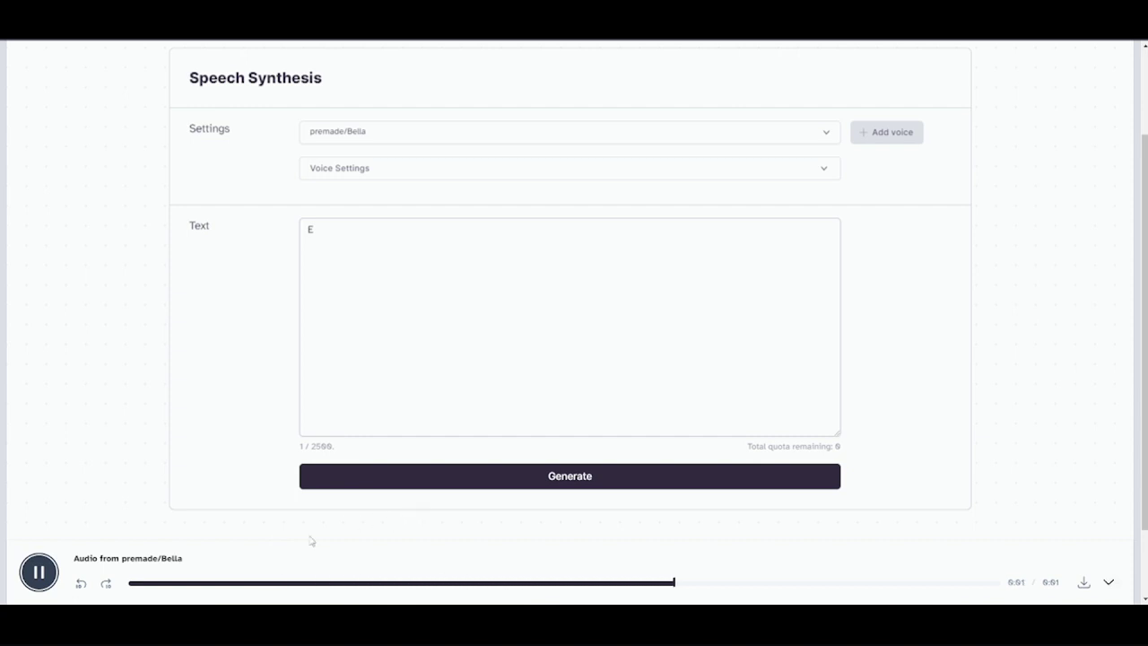
pyautogui.click(41, 574)
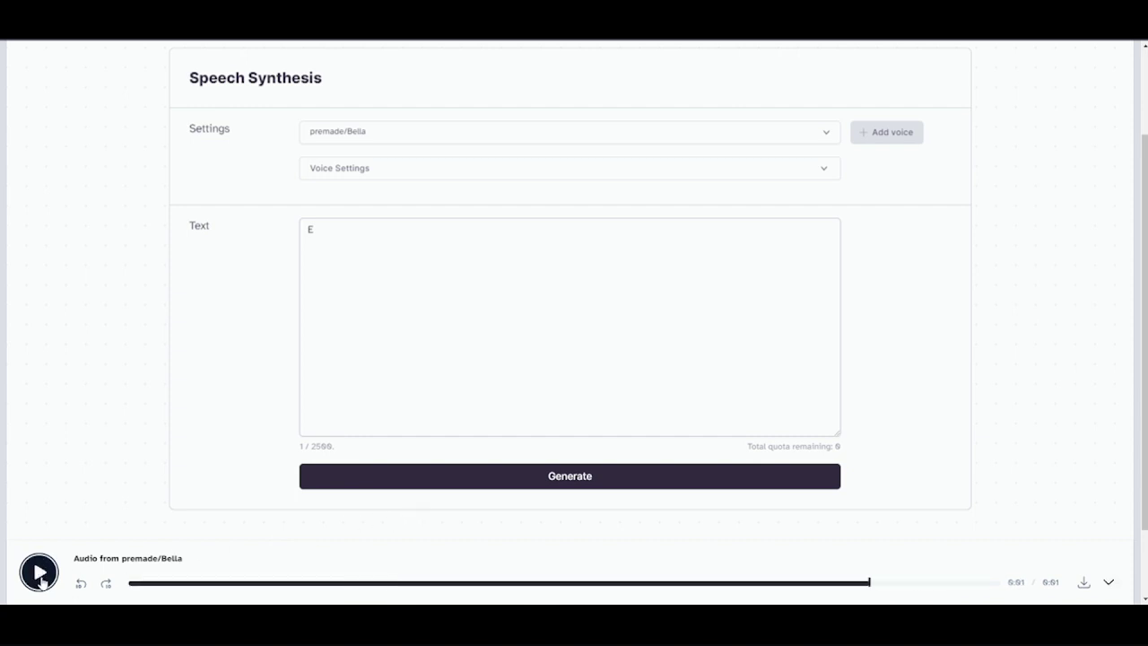
pyautogui.click(256, 583)
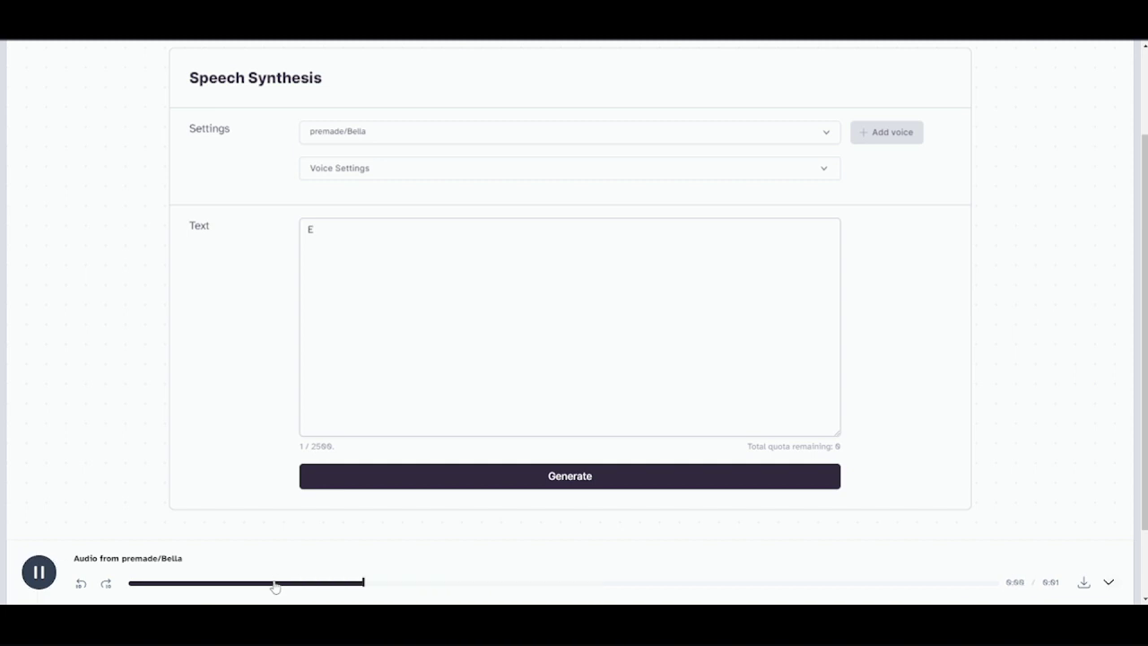
# - Replay the premade/Bella clip of the letter "E" repeatedly from the same point shortly after its start
pyautogui.click(275, 584)
pyautogui.click(267, 584)
pyautogui.click(267, 584)
pyautogui.click(266, 584)
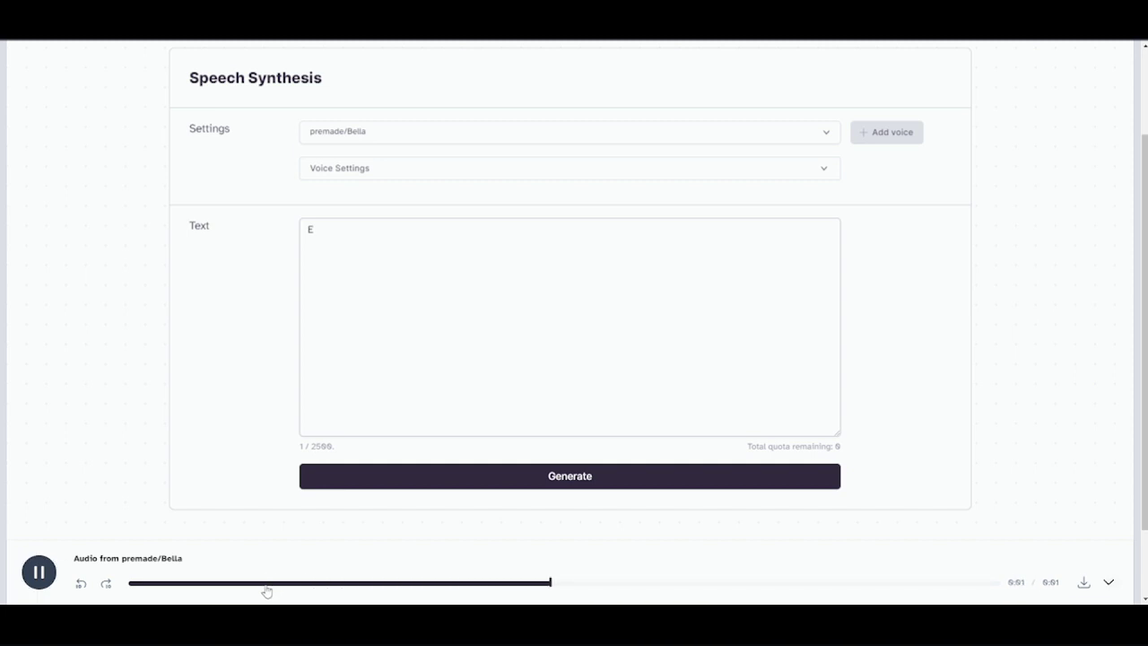
pyautogui.click(266, 584)
pyautogui.click(267, 584)
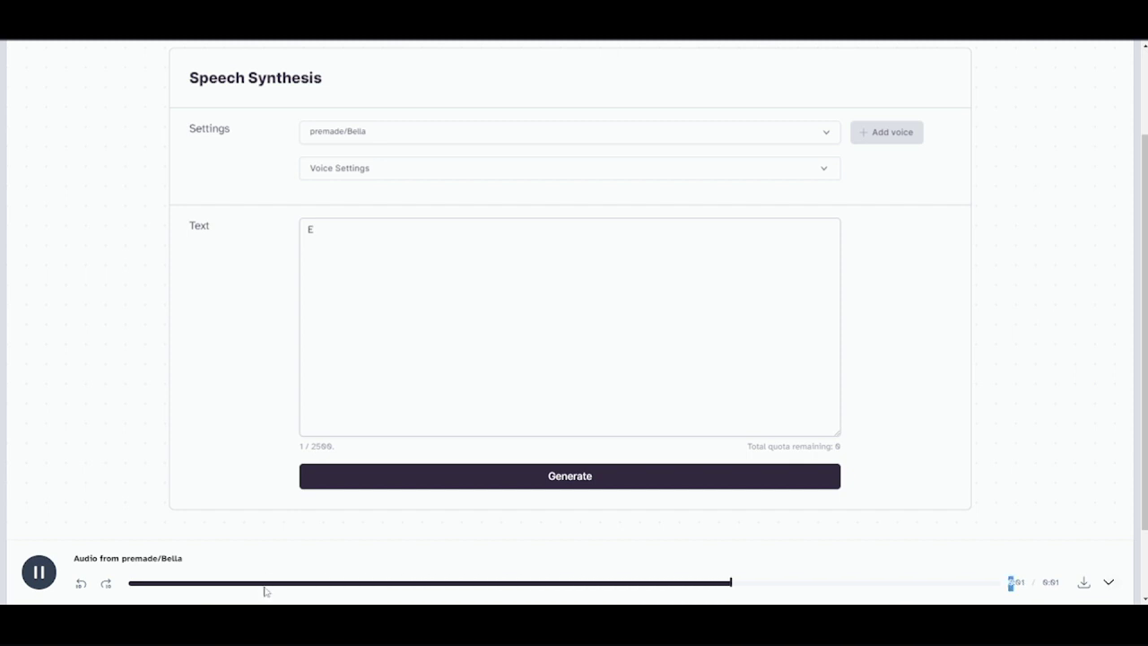
pyautogui.click(268, 585)
# - Jump between several points around the middle of the "E" clip, and move playback back to its very beginning
pyautogui.click(40, 572)
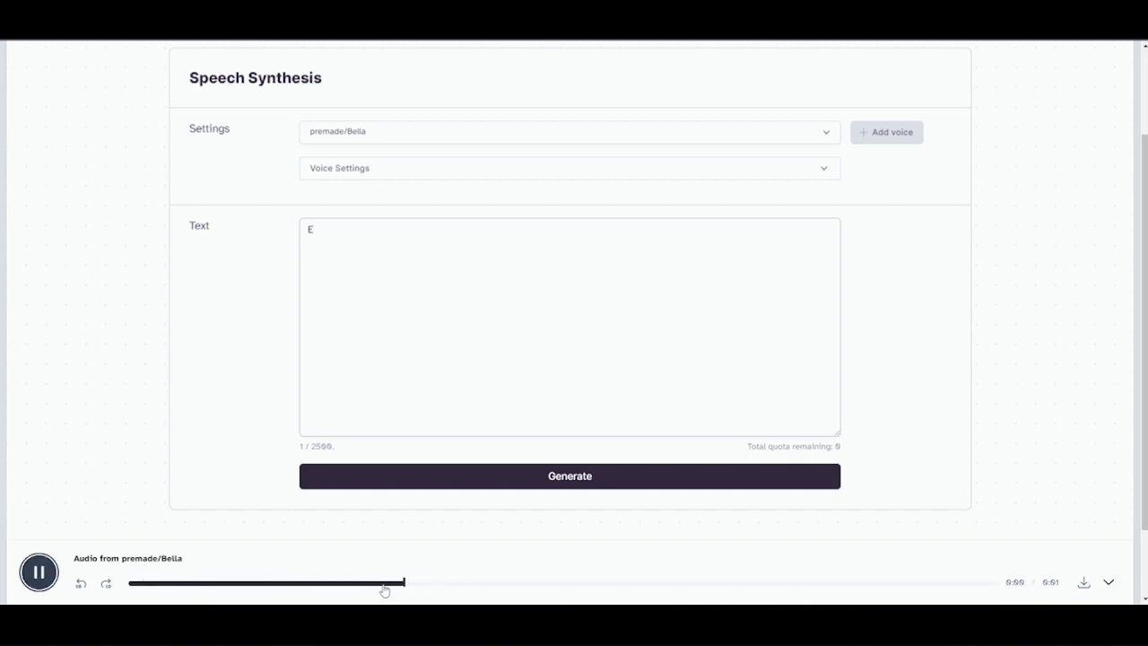
pyautogui.click(408, 584)
pyautogui.click(524, 584)
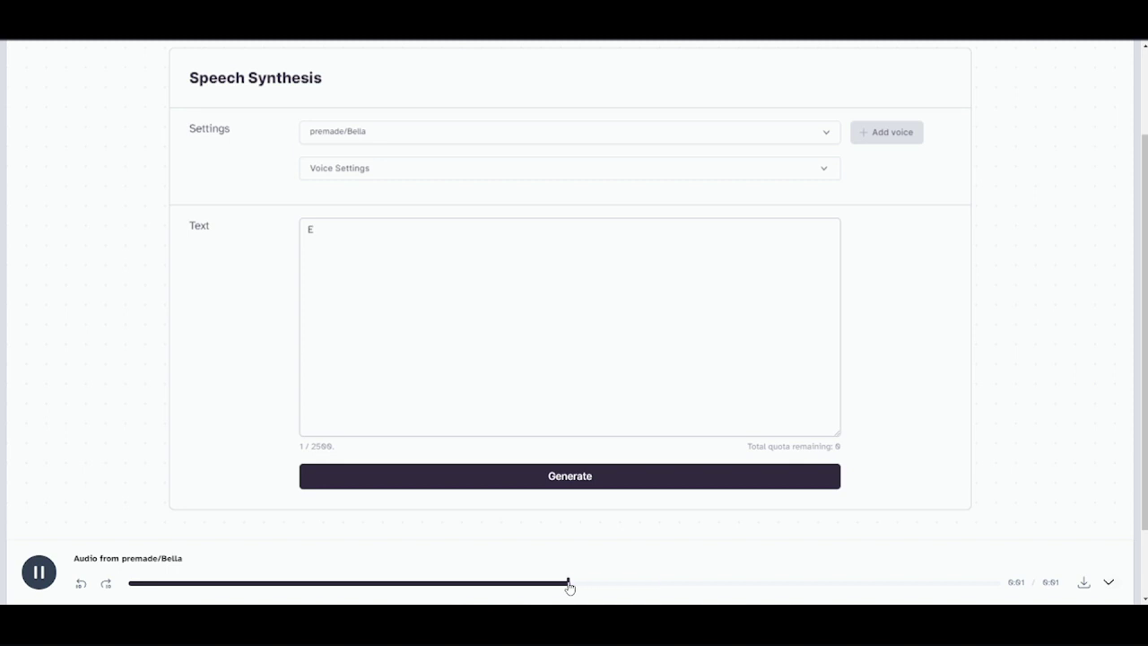
pyautogui.click(505, 584)
pyautogui.moveTo(323, 584); pyautogui.dragTo(128, 583)
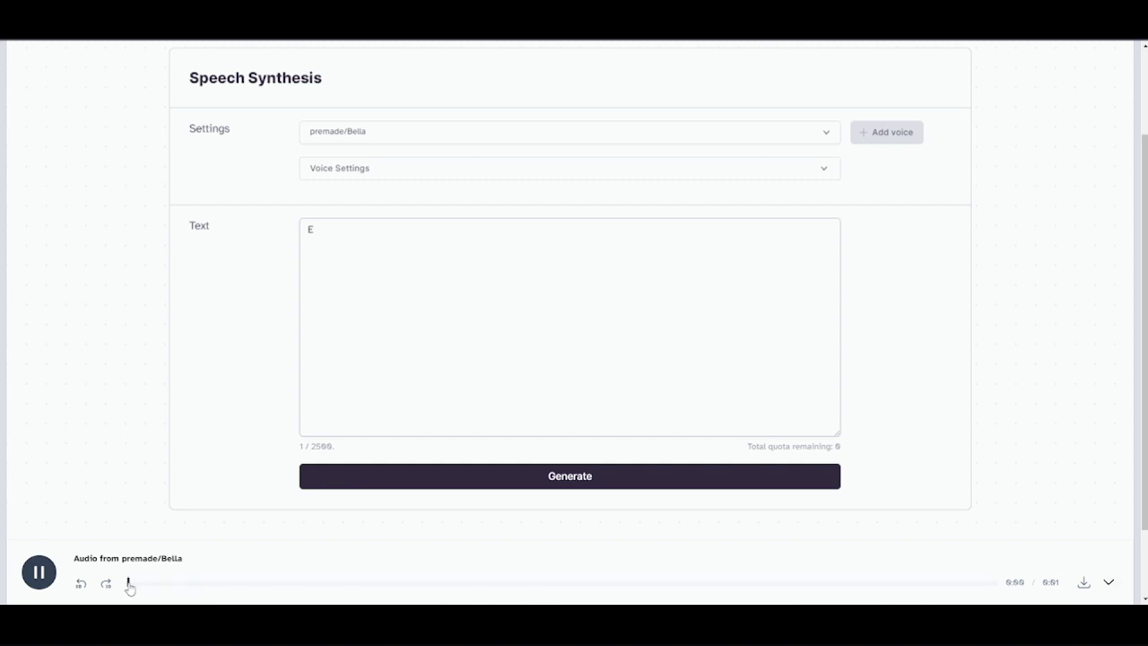
# - Skip the "E" clip backward several times to hear it again, and skip forward once
pyautogui.click(82, 584)
pyautogui.click(83, 585)
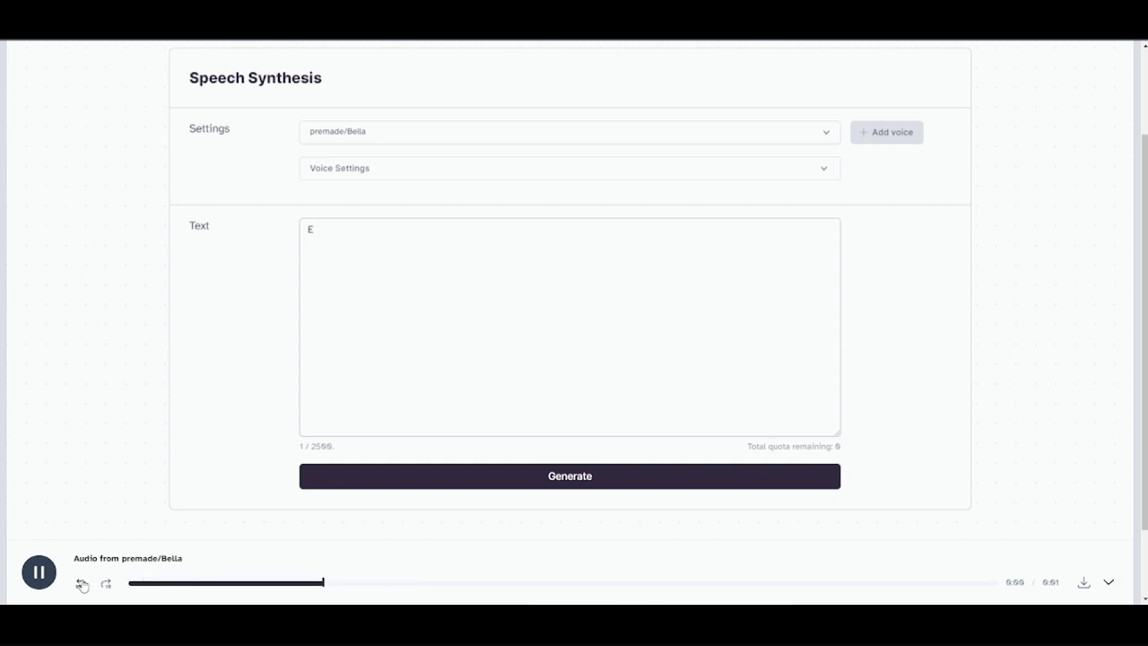
pyautogui.click(83, 585)
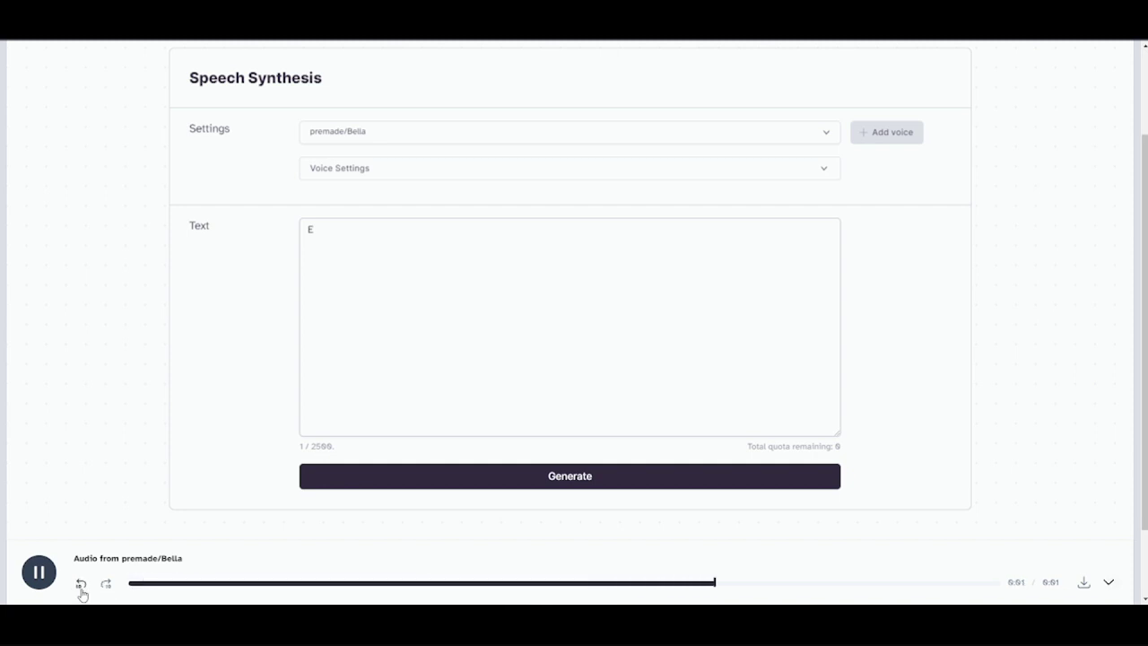
pyautogui.click(83, 585)
pyautogui.click(104, 583)
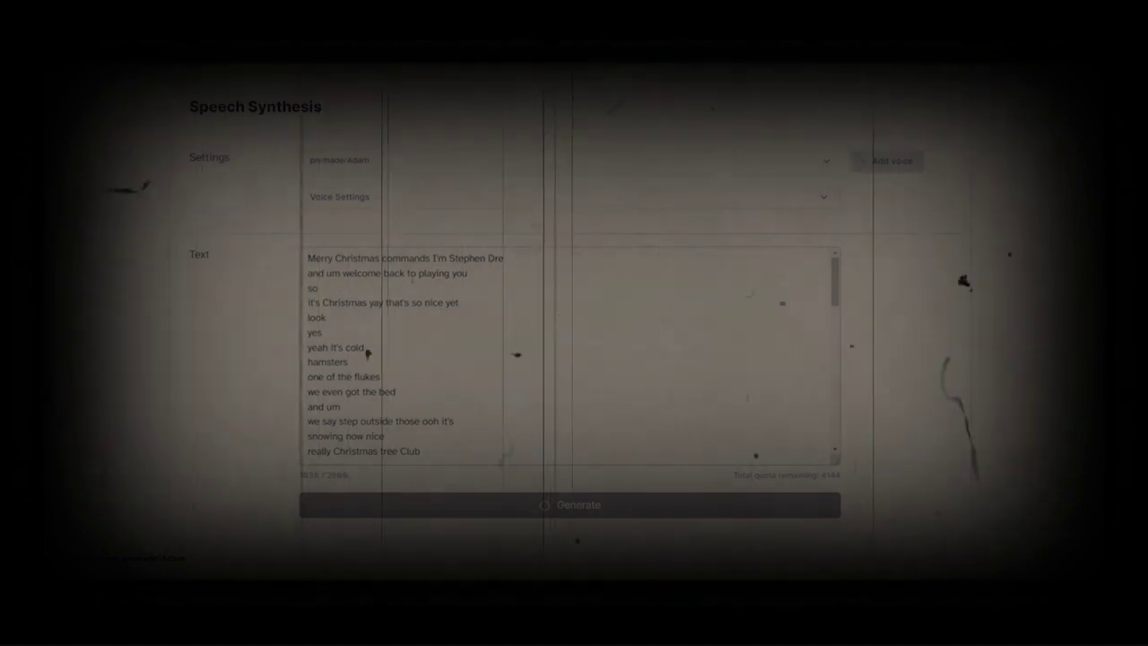
# - Read through the Christmas video transcript from "Merry Christmas" to "bye-bye" along with the premade/Adam speech, and head back toward its start
pyautogui.scroll(-1, 437, 310)
pyautogui.scroll(-2, 437, 311)
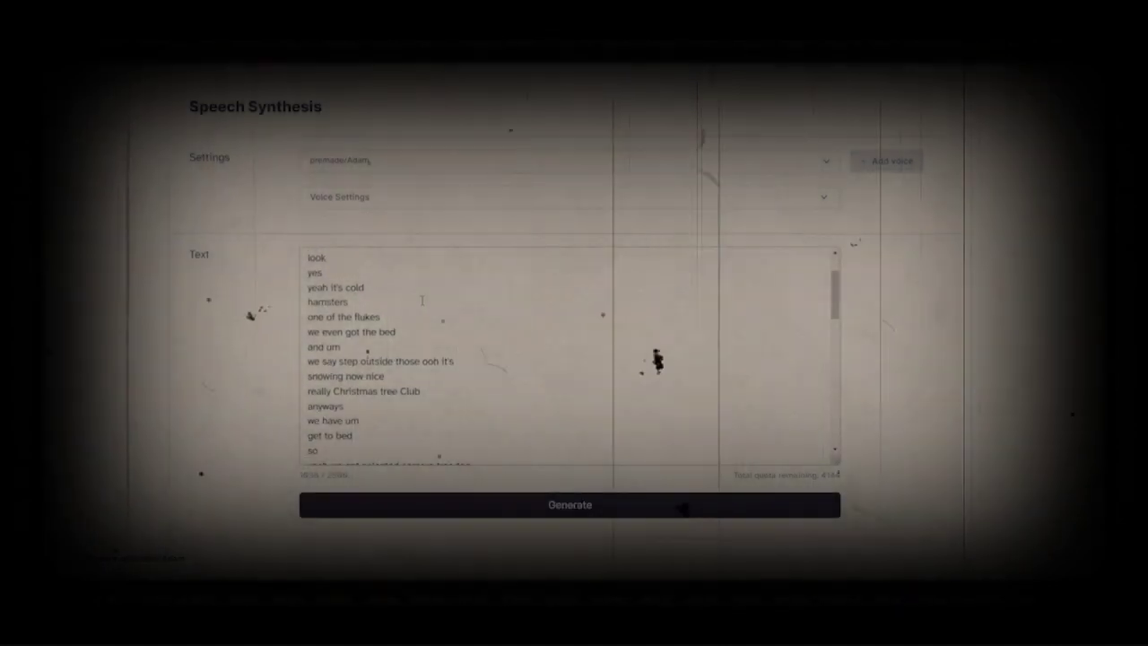
pyautogui.scroll(-2, 448, 332)
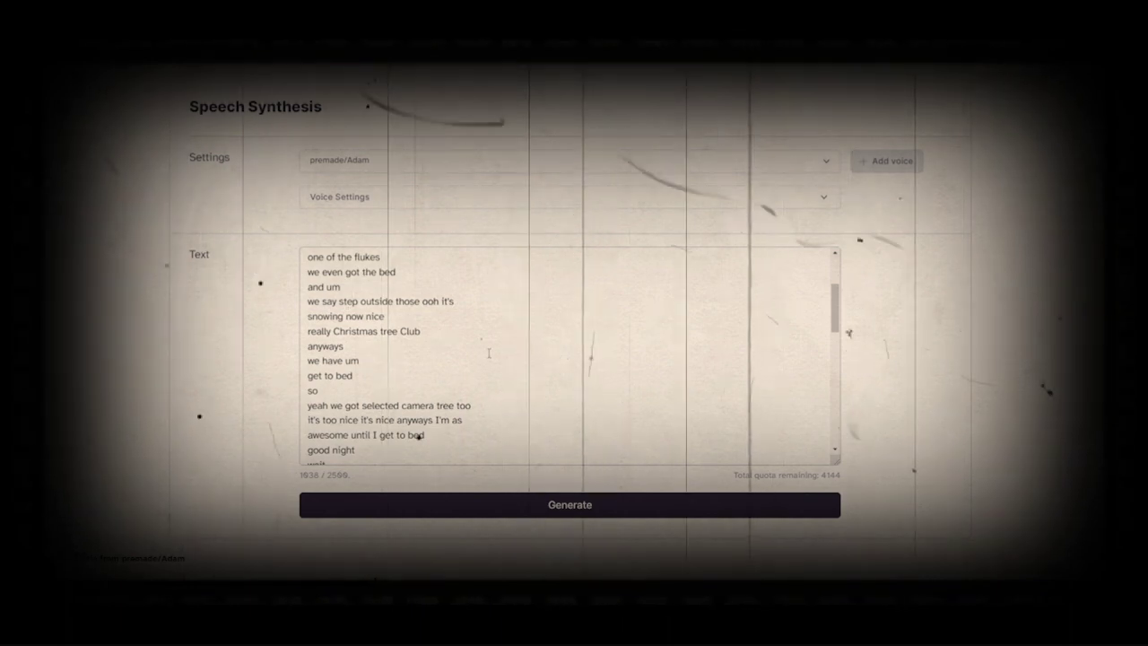
pyautogui.scroll(-1, 459, 337)
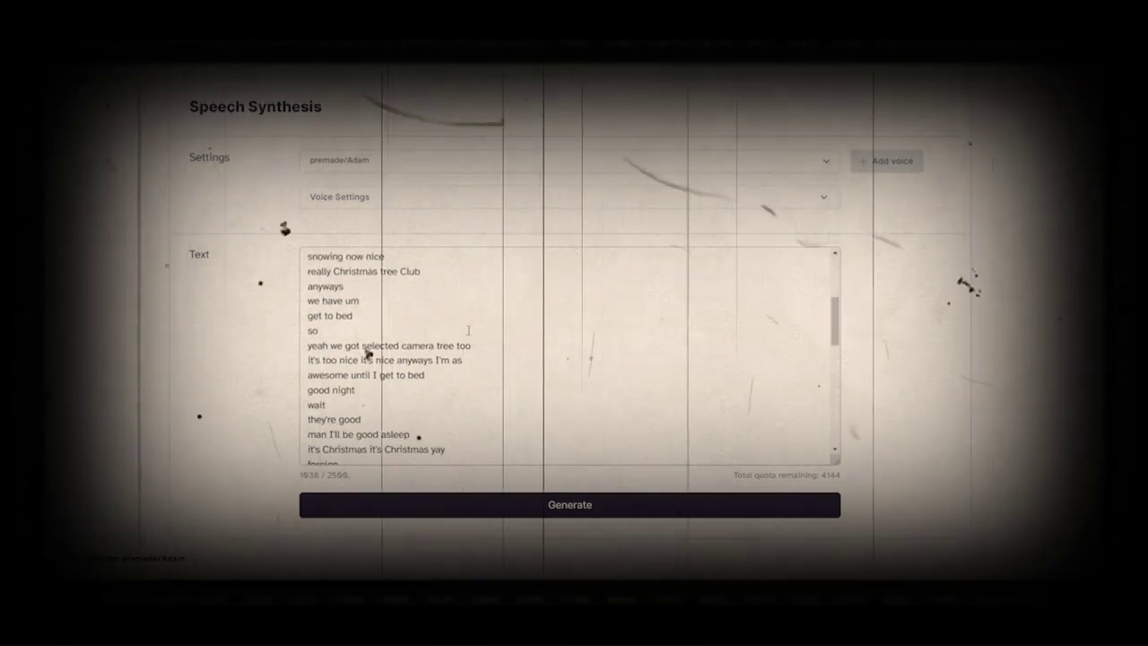
pyautogui.scroll(-1, 457, 327)
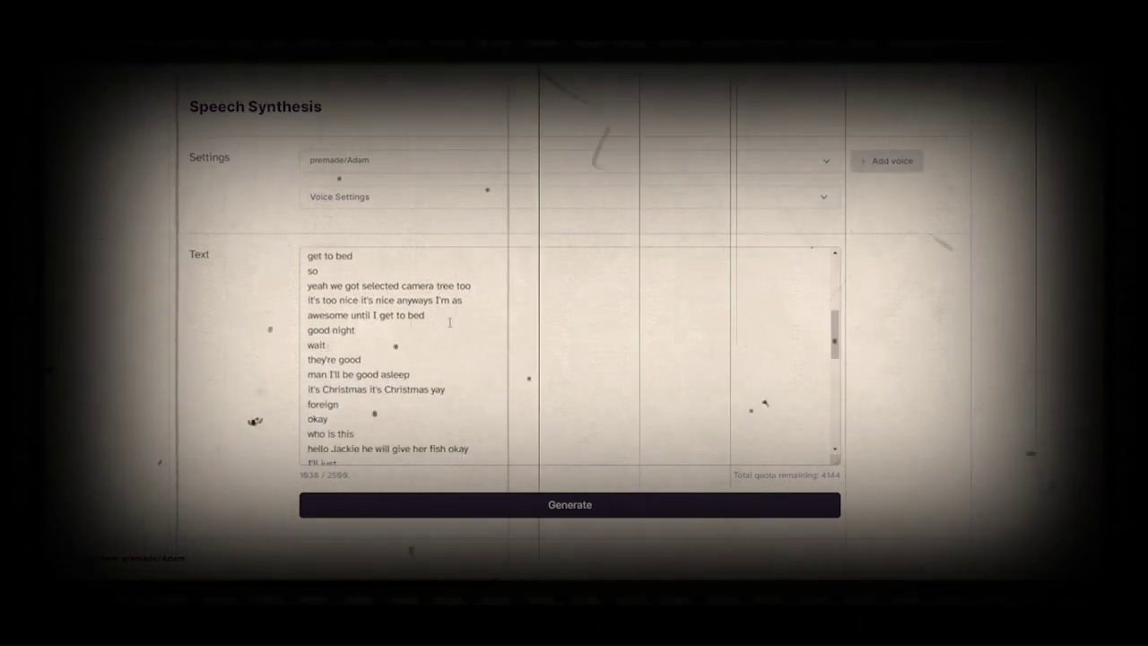
pyautogui.scroll(-1, 451, 323)
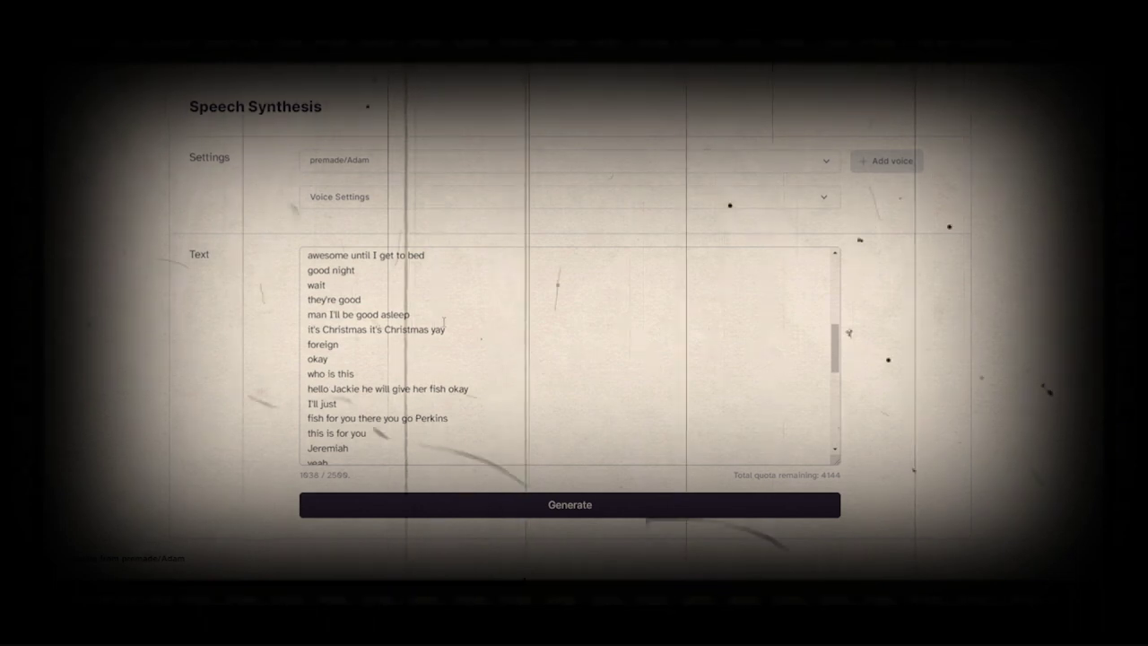
pyautogui.scroll(-1, 442, 323)
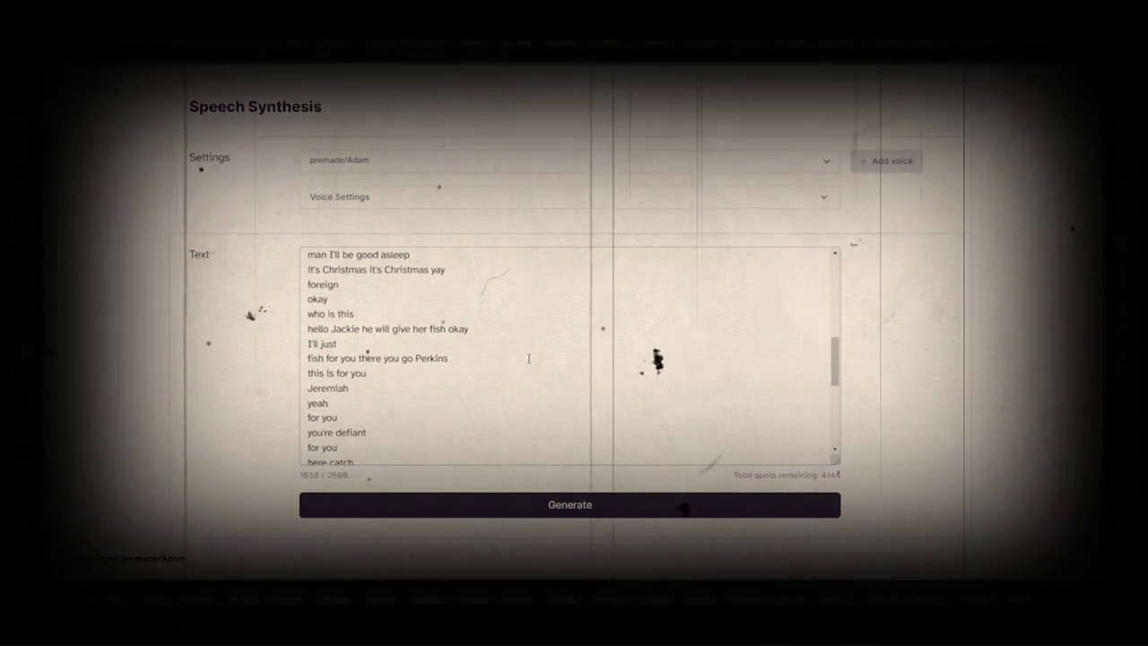
pyautogui.scroll(-1, 529, 358)
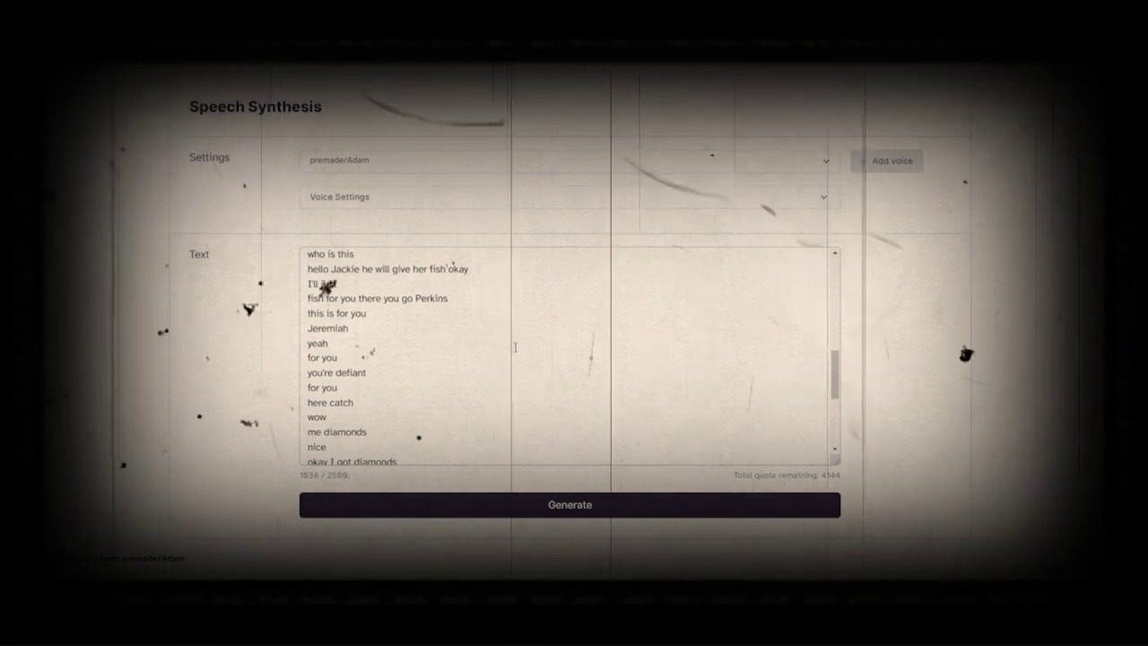
pyautogui.scroll(-3, 515, 347)
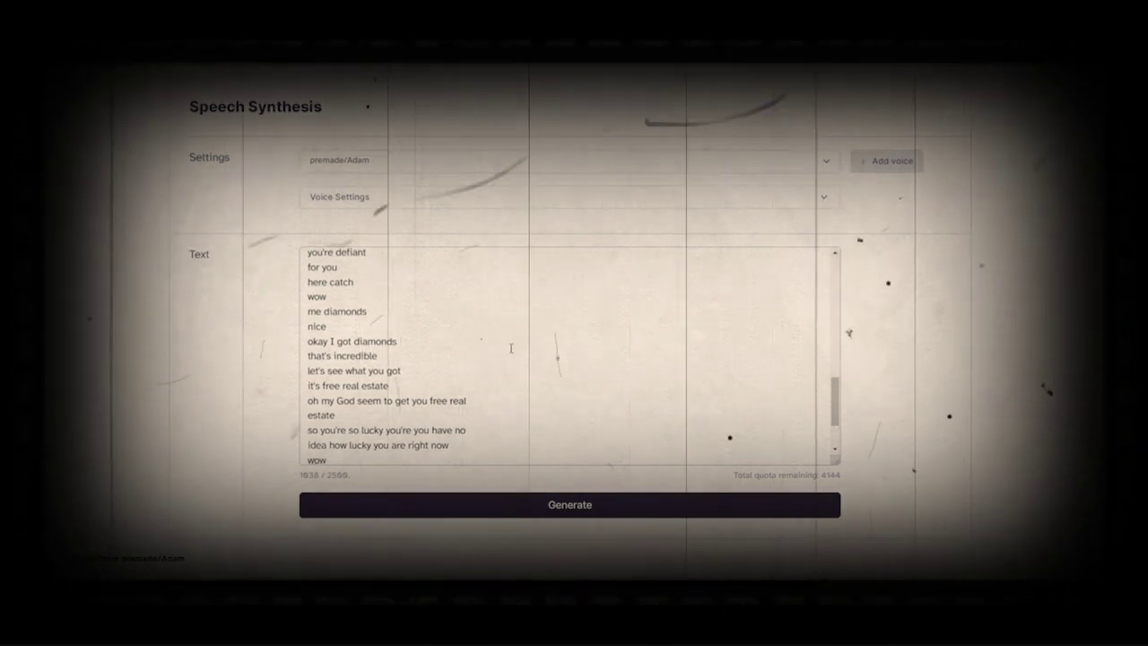
pyautogui.scroll(-2, 511, 347)
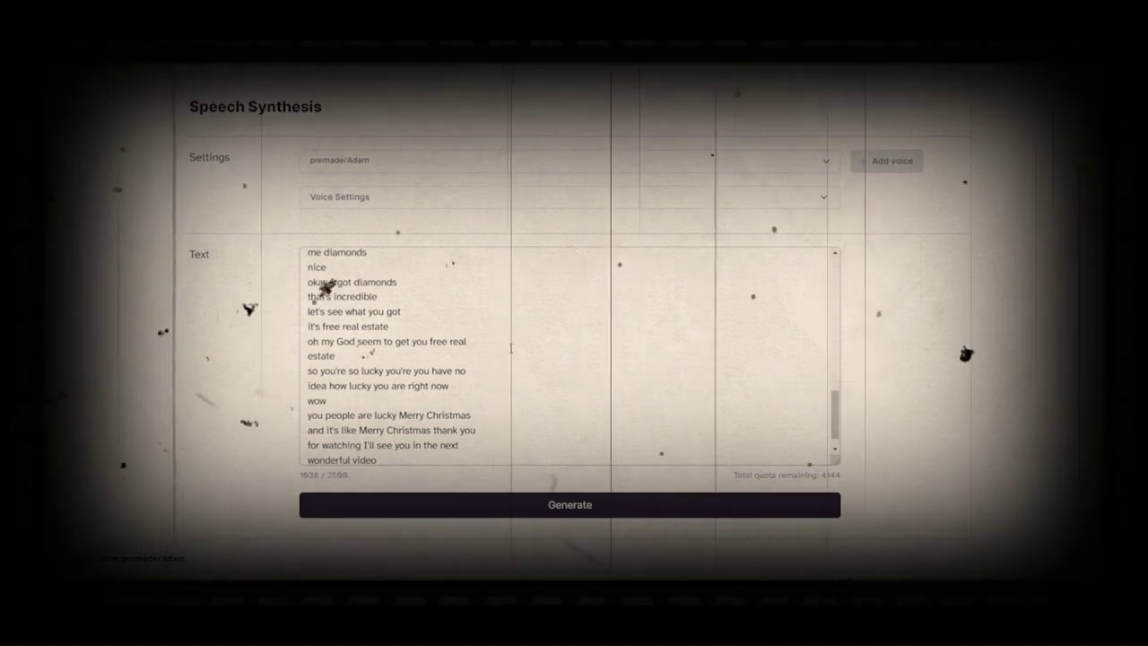
pyautogui.scroll(-1, 498, 345)
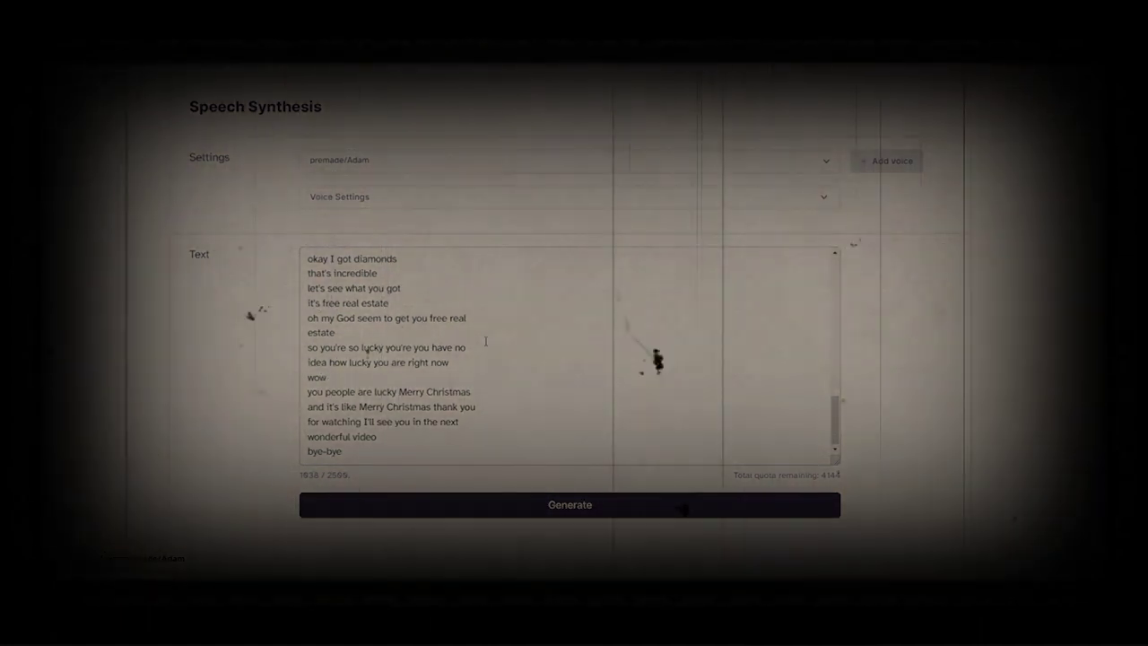
pyautogui.scroll(15, 485, 341)
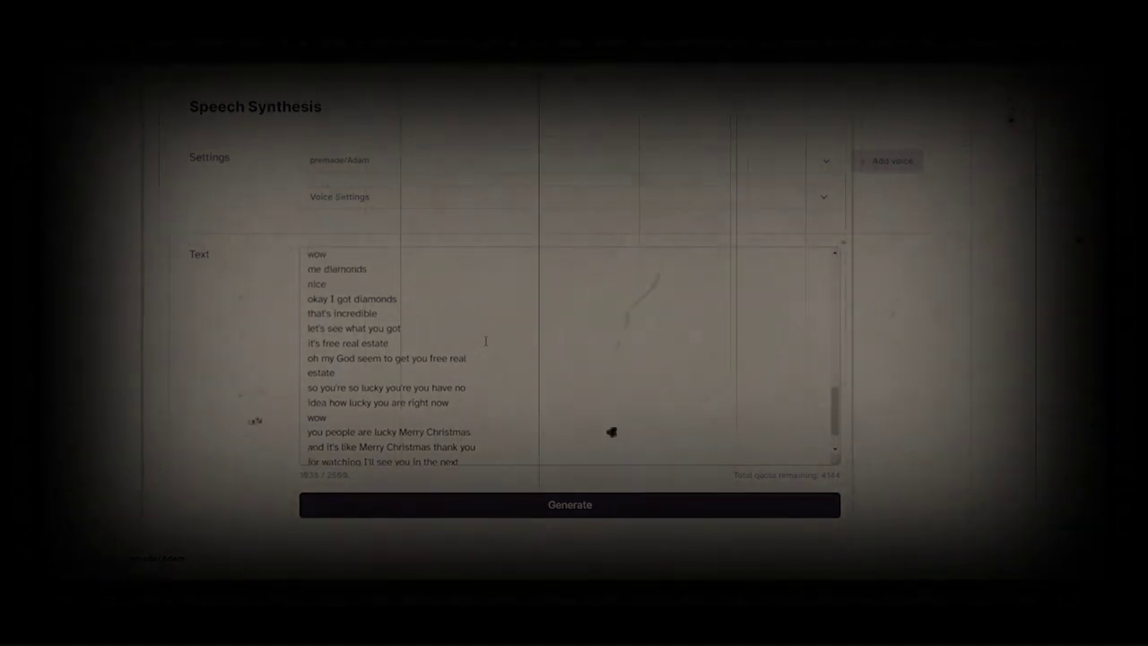